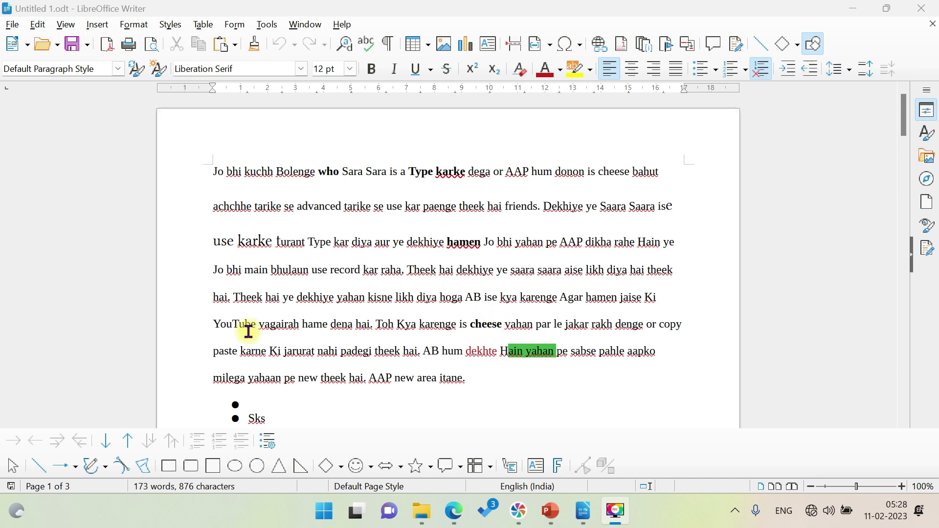
Delete the closing sentence "AAP new area itane." from the end of the paragraph.
{"action": "left_click", "coordinate": [56, 27]}
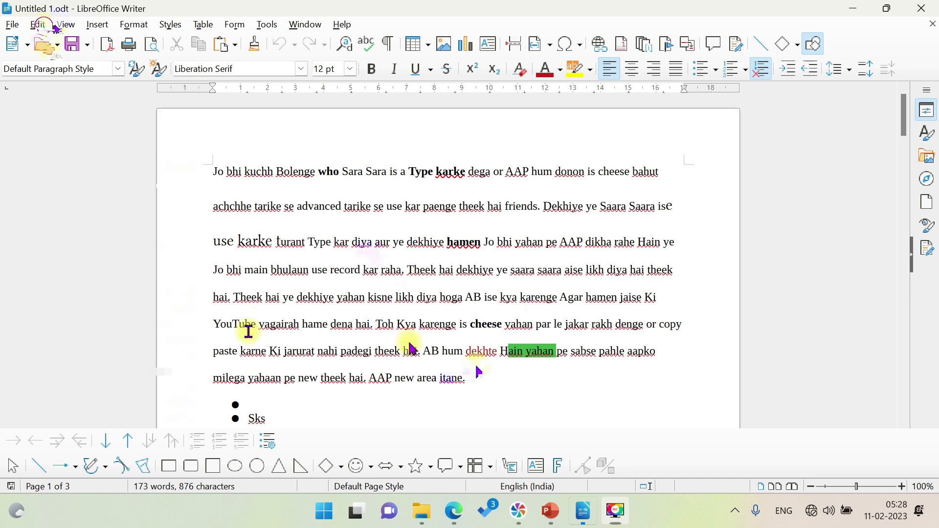
{"action": "left_click_drag", "start_coordinate": [480, 381], "coordinate": [370, 379]}
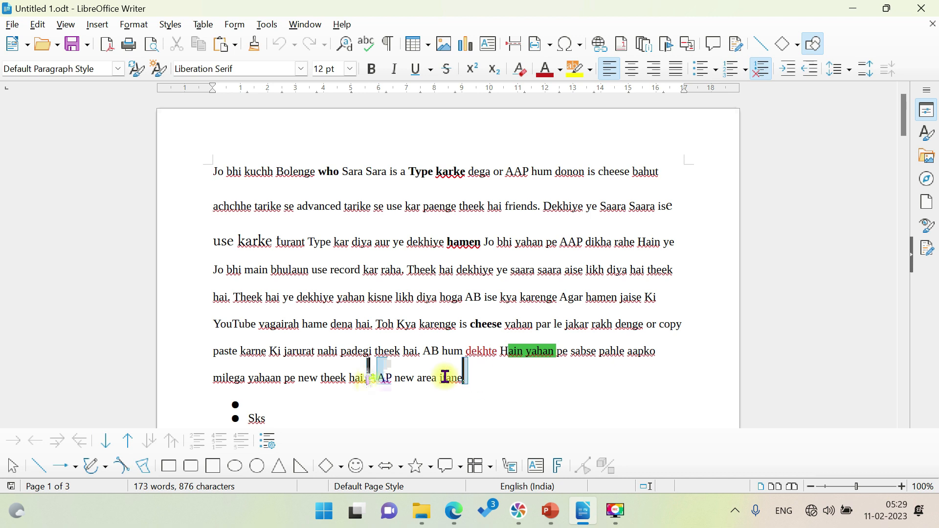
{"action": "key", "text": "BackSpace"}
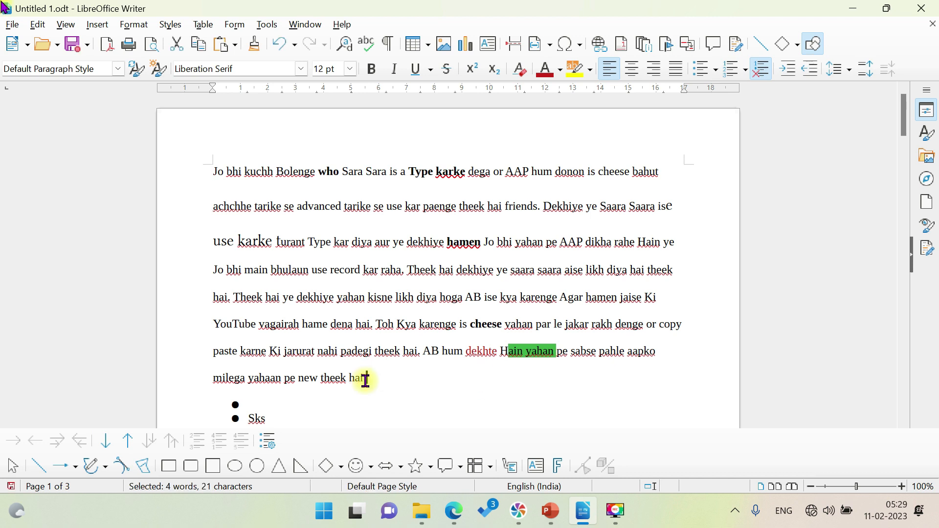
Undo and redo the deletion of "AAP new area itane." twice.
{"action": "left_click", "coordinate": [38, 24]}
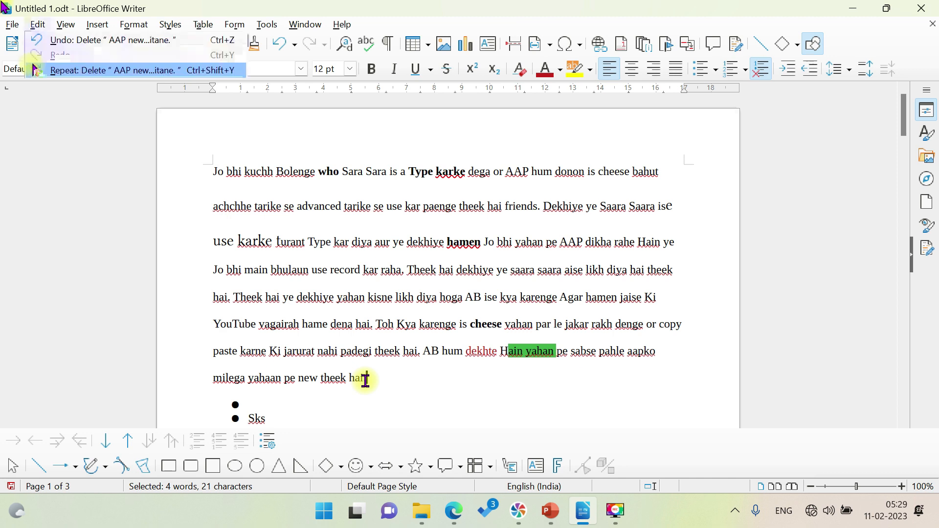
{"action": "left_click", "coordinate": [60, 42]}
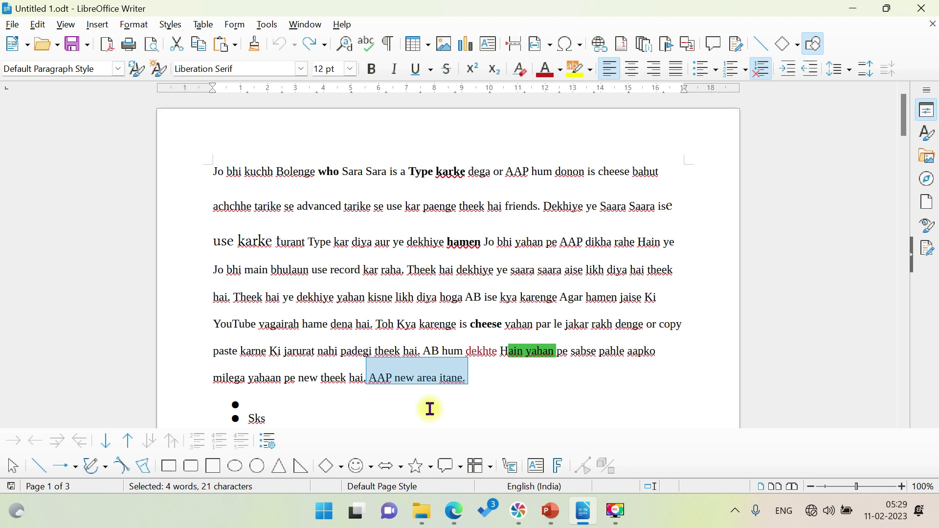
{"action": "key", "text": "ctrl+y"}
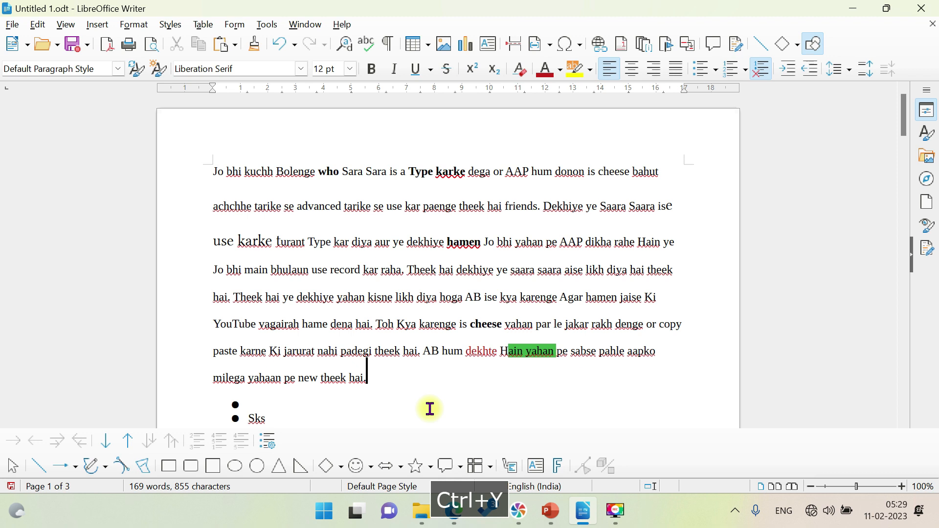
{"action": "left_click", "coordinate": [38, 24]}
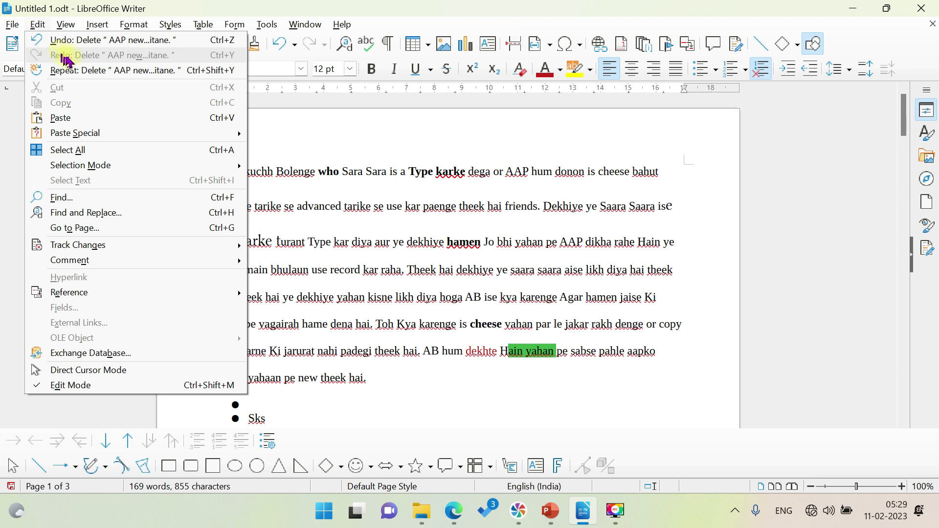
{"action": "key", "text": "ctrl+z"}
{"action": "left_click", "coordinate": [394, 375]}
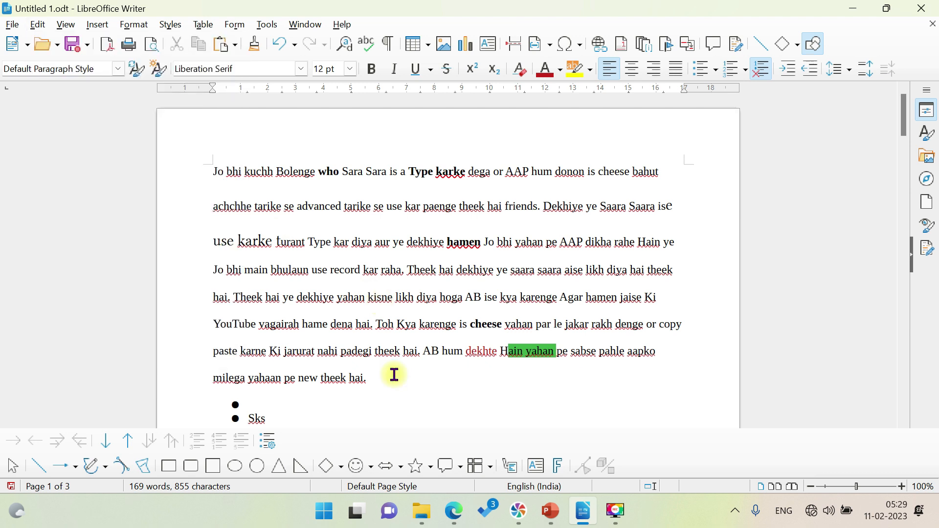
{"action": "type", "text": "z"}
{"action": "key", "text": "ctrl+y"}
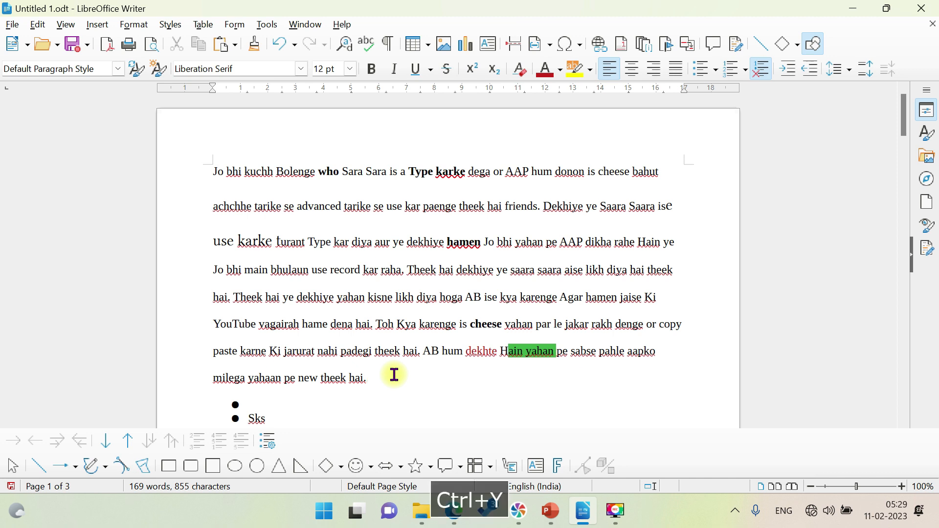
Delete the words "new theek hai." from the end of the paragraph's last line.
{"action": "key", "text": "BackSpace"}
{"action": "key", "text": "BackSpace"}
{"action": "key", "text": "BackSpace"}
{"action": "key", "text": "BackSpace"}
{"action": "key", "text": "BackSpace"}
{"action": "key", "text": "BackSpace"}
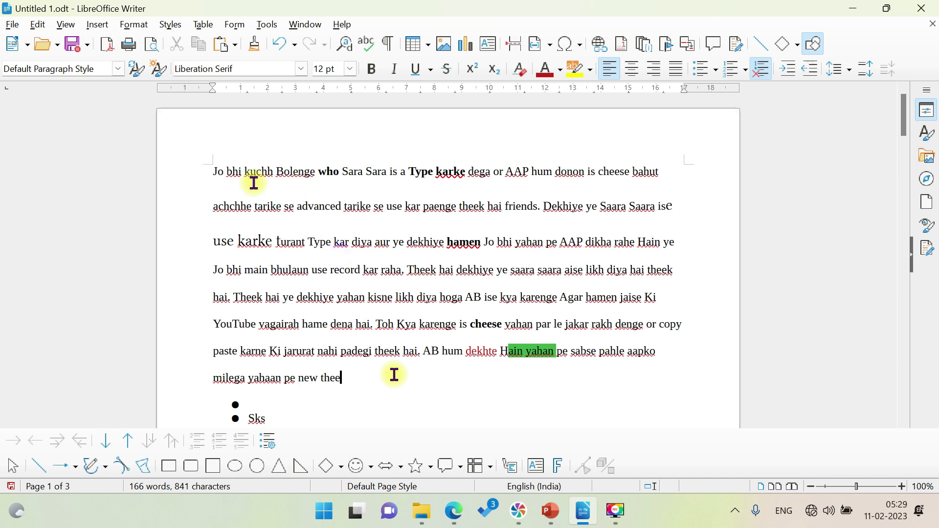
Add "sksk" after "milega yahaan pe" and save the document.
{"action": "left_click", "coordinate": [38, 24]}
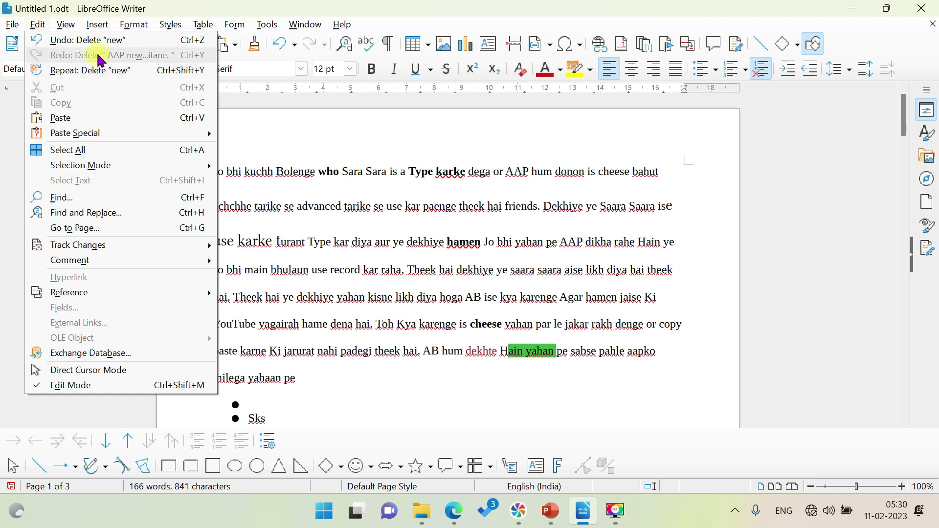
{"action": "key", "text": "ctrl+y"}
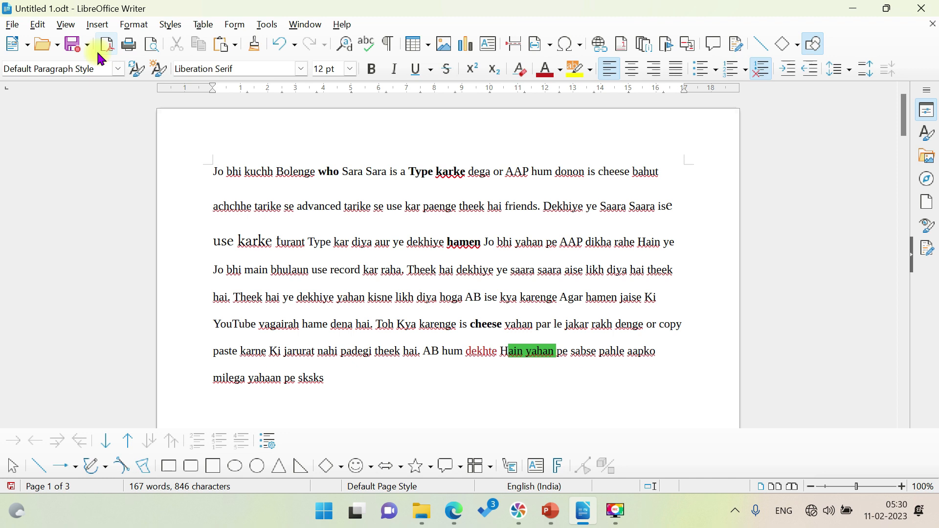
{"action": "key", "text": "ctrl+z"}
{"action": "key", "text": "ctrl+s"}
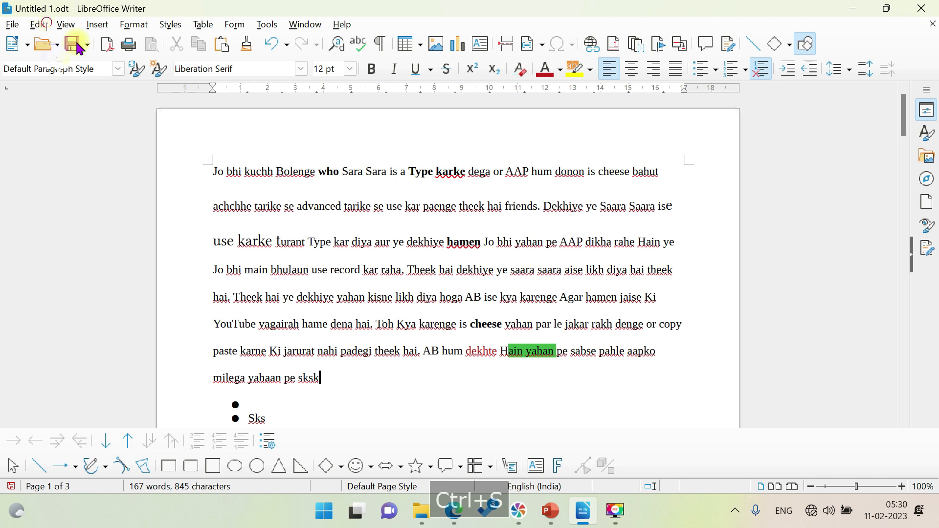
Undo the removal of the last "s" in the paragraph's final line and redo it.
{"action": "left_click", "coordinate": [38, 24]}
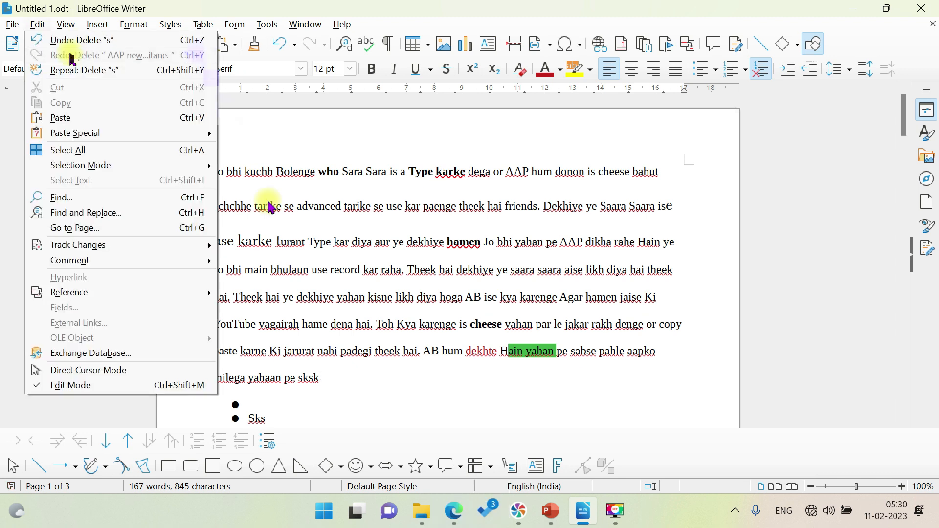
{"action": "left_click", "coordinate": [345, 372]}
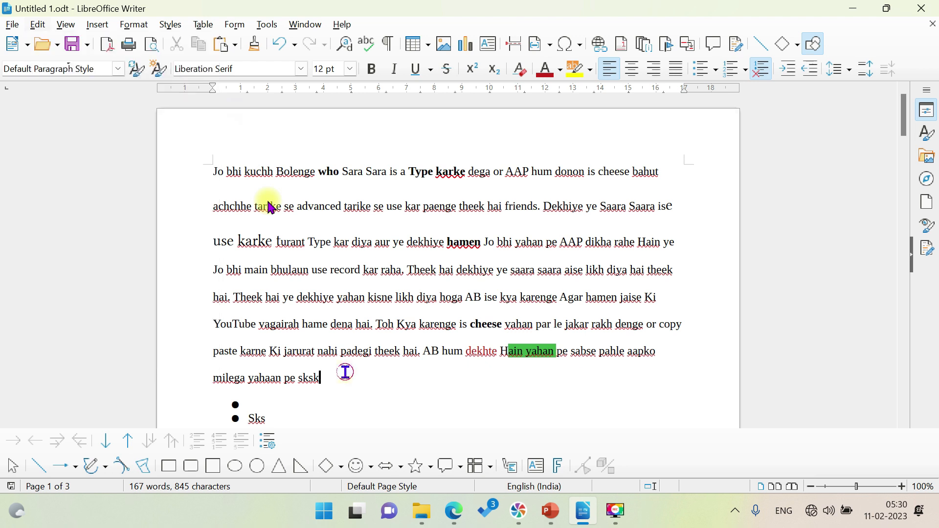
{"action": "type", "text": "s"}
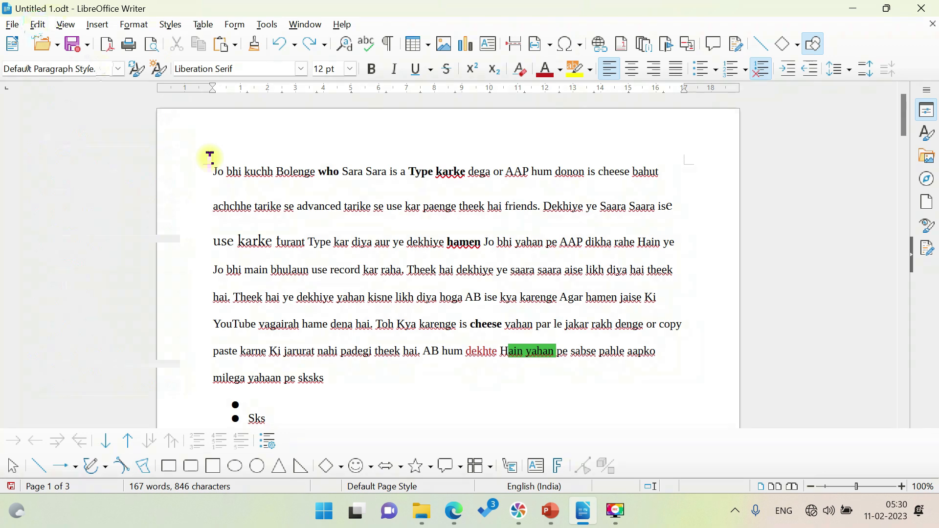
{"action": "left_click", "coordinate": [37, 24]}
{"action": "left_click", "coordinate": [99, 57]}
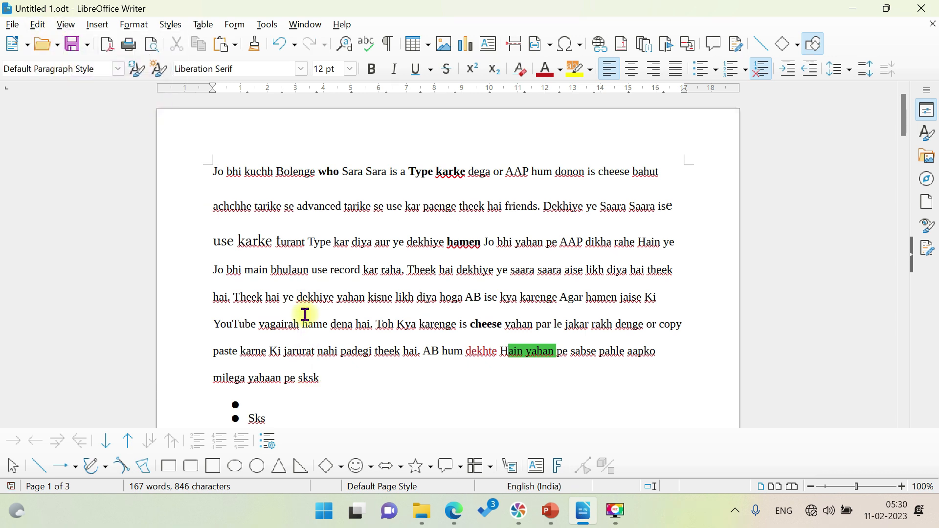
Remove the empty bullet above "Sks" and delete the final "k" of "sksk" in the paragraph's last line.
{"action": "left_click", "coordinate": [336, 388]}
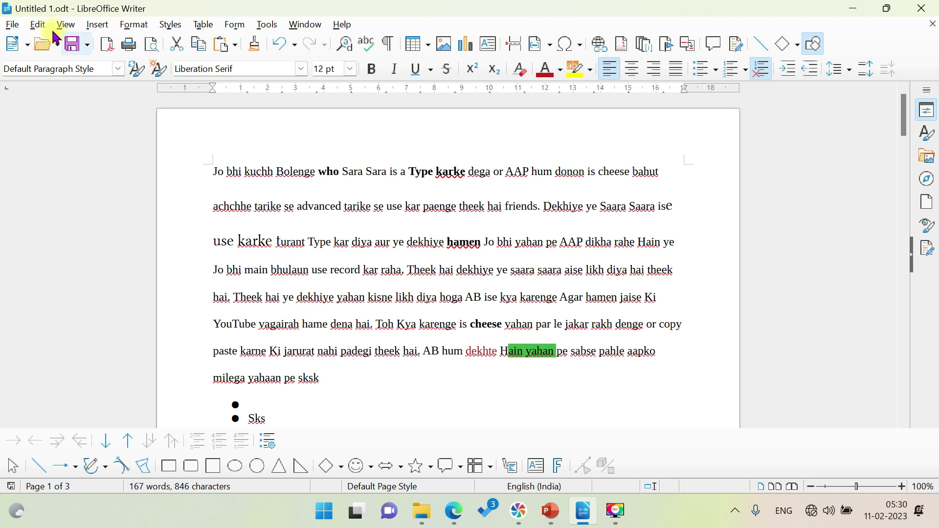
{"action": "key", "text": "BackSpace"}
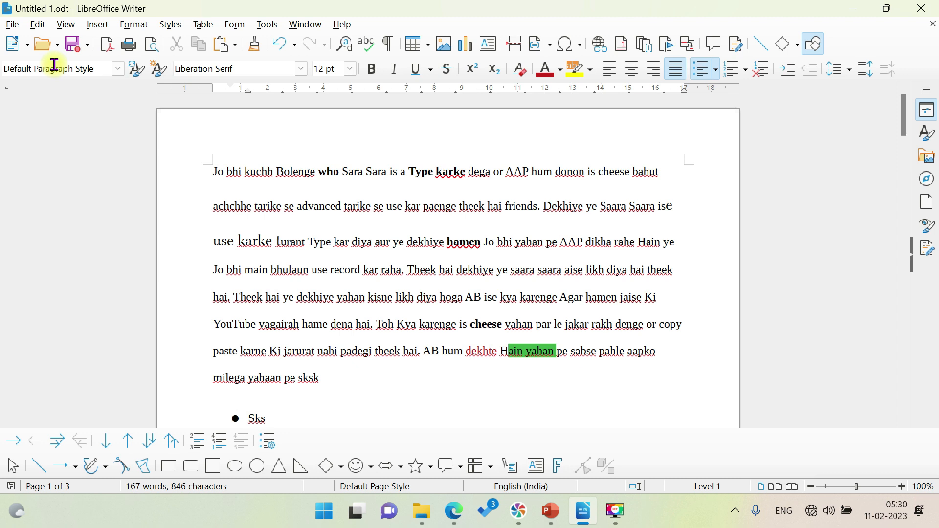
{"action": "left_click", "coordinate": [330, 377]}
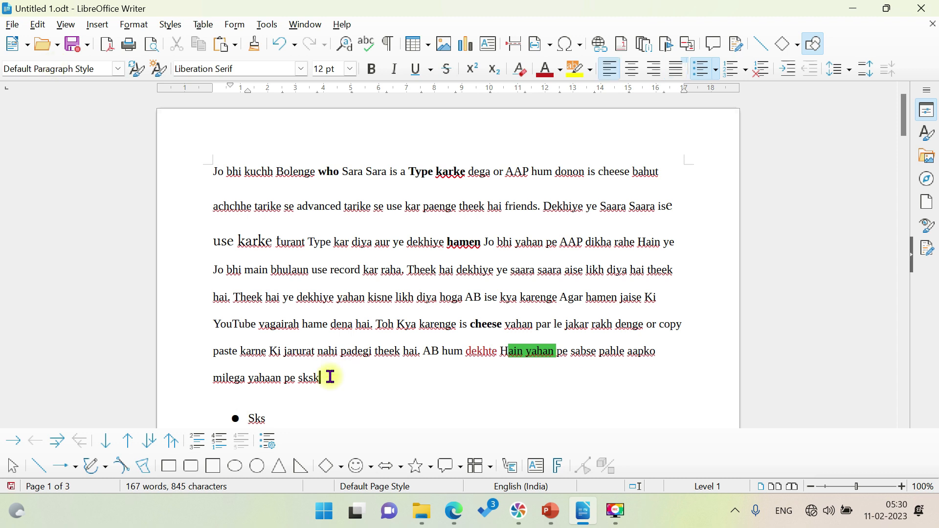
{"action": "key", "text": "BackSpace"}
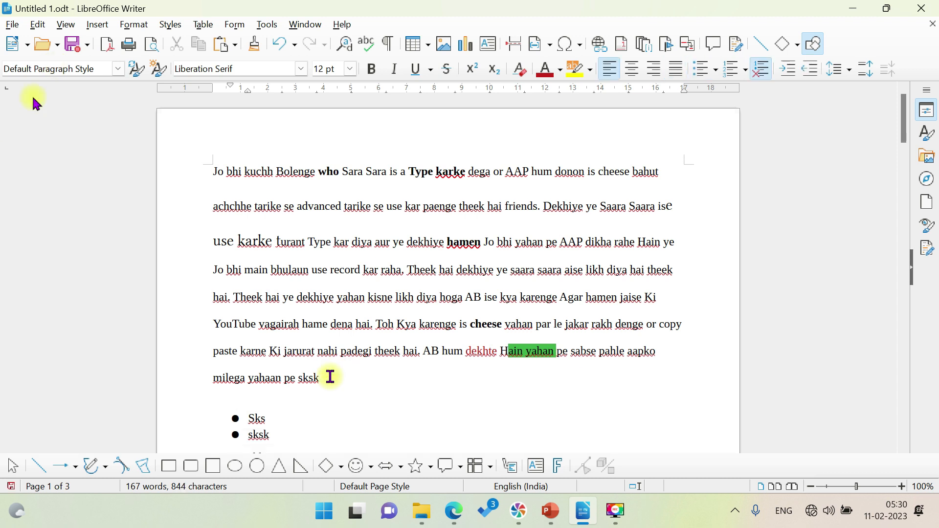
Repeat the last deletion to remove the empty line between the paragraph and the bullet list.
{"action": "left_click", "coordinate": [37, 29]}
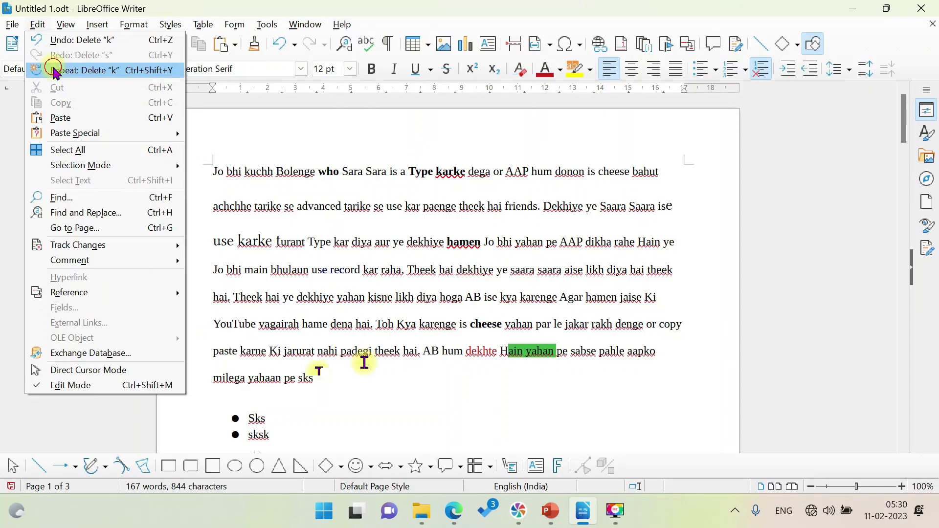
{"action": "left_click", "coordinate": [53, 73]}
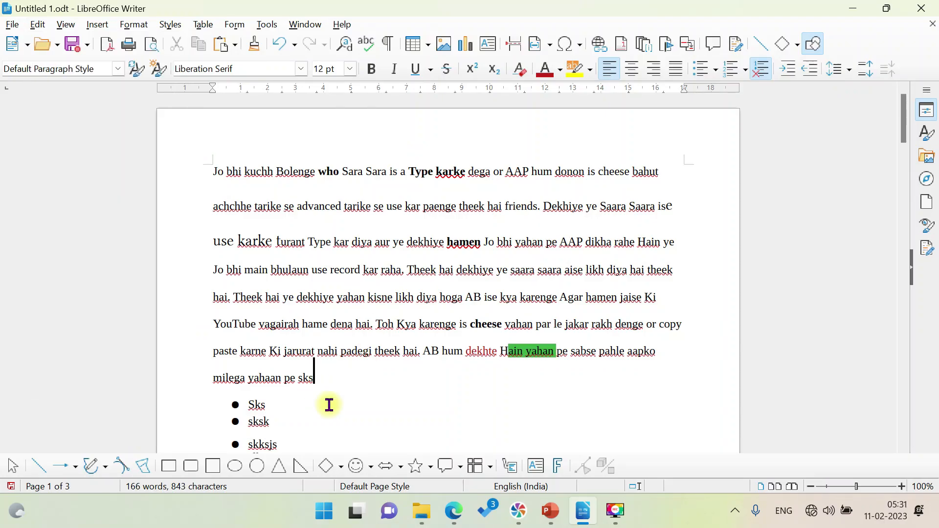
{"action": "left_click", "coordinate": [34, 23]}
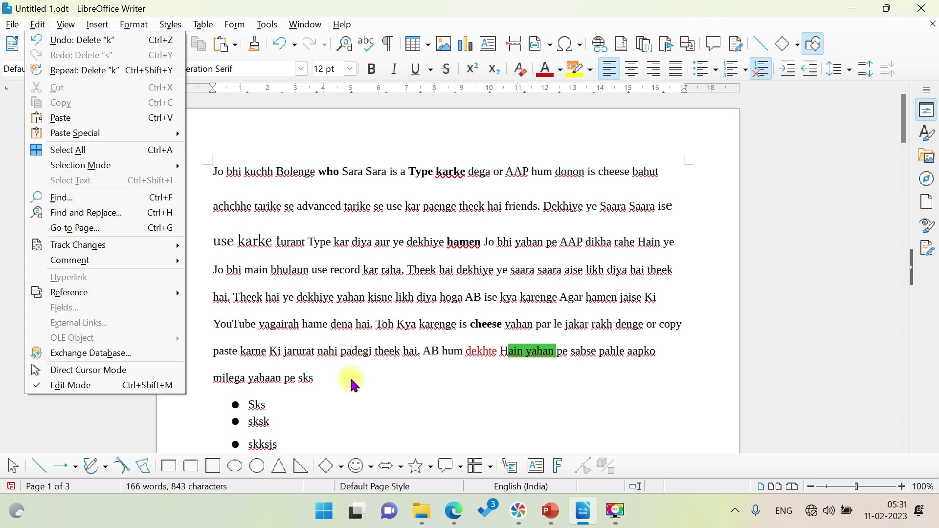
Cut the line "milega yahaan pe sks" and paste it back at the end of the paragraph.
{"action": "left_click_drag", "start_coordinate": [349, 383], "coordinate": [202, 359]}
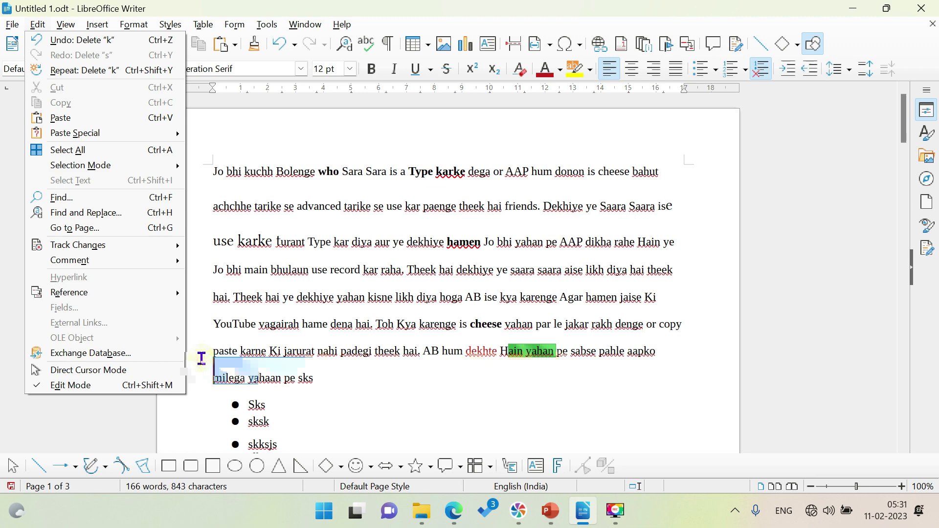
{"action": "left_click", "coordinate": [38, 24]}
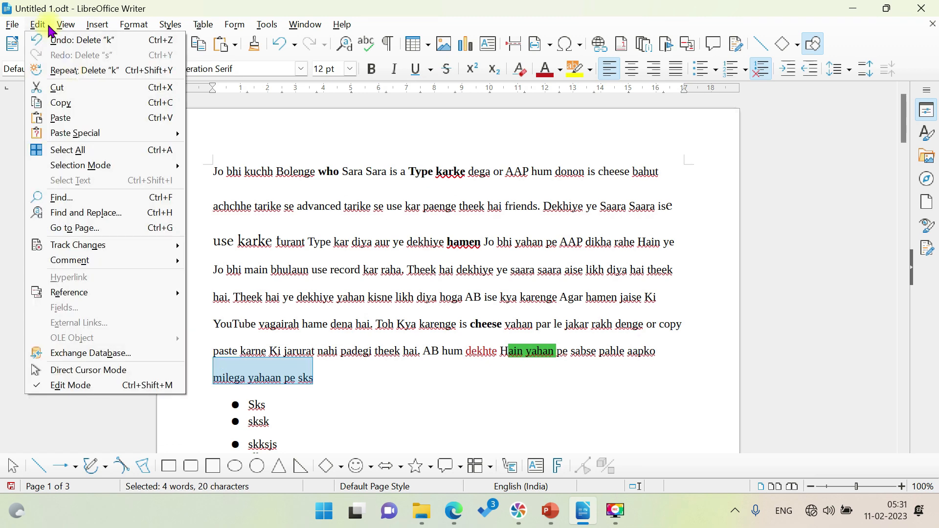
{"action": "left_click", "coordinate": [77, 94]}
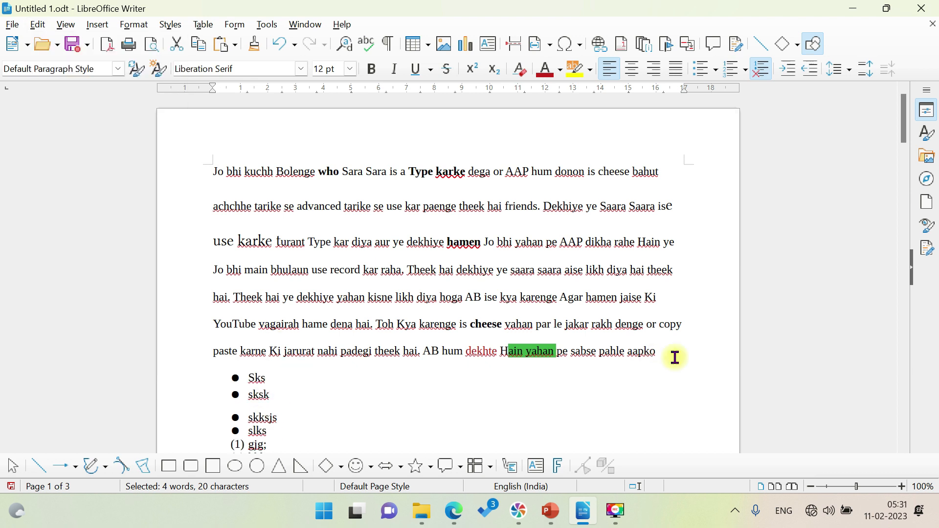
{"action": "key", "text": "ctrl+v"}
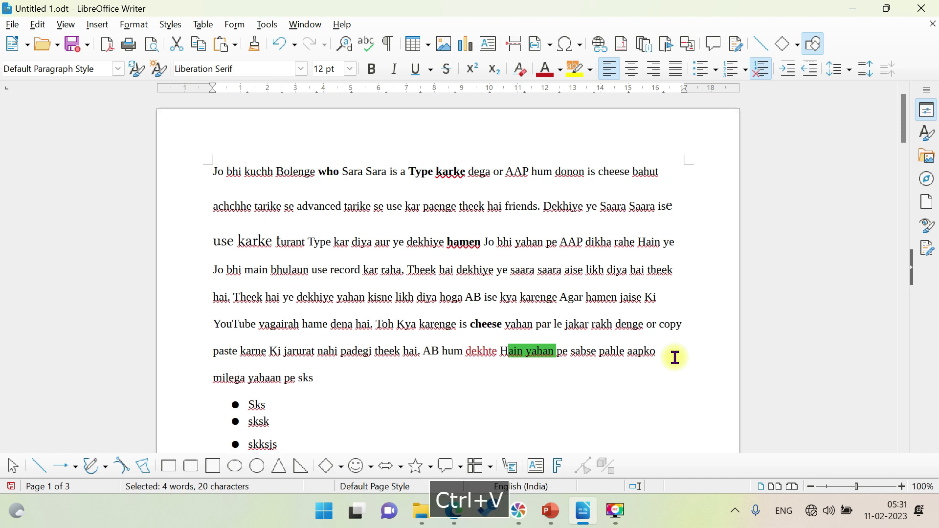
Copy "kar diya aur ye dekhiye hamen Jo" from the third line and paste it on the empty line above the bullet list.
{"action": "left_click_drag", "start_coordinate": [332, 245], "coordinate": [498, 243]}
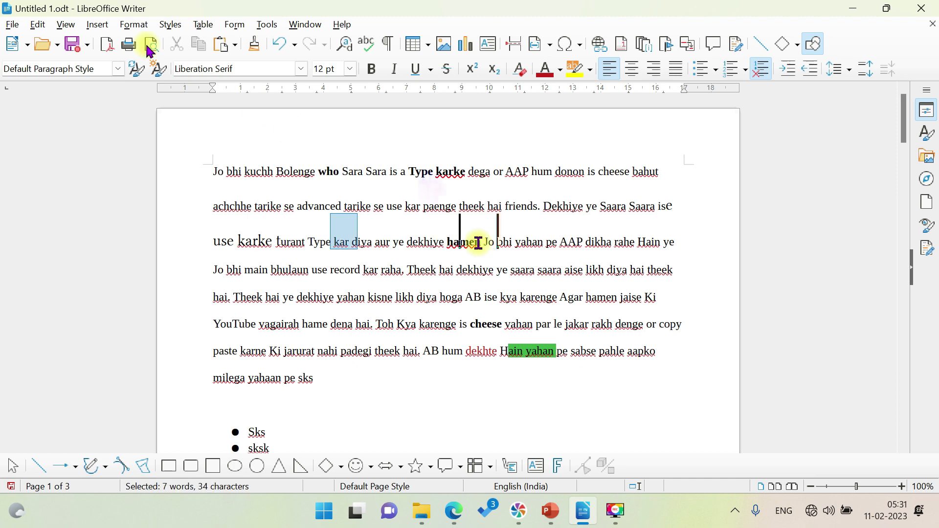
{"action": "left_click", "coordinate": [38, 24]}
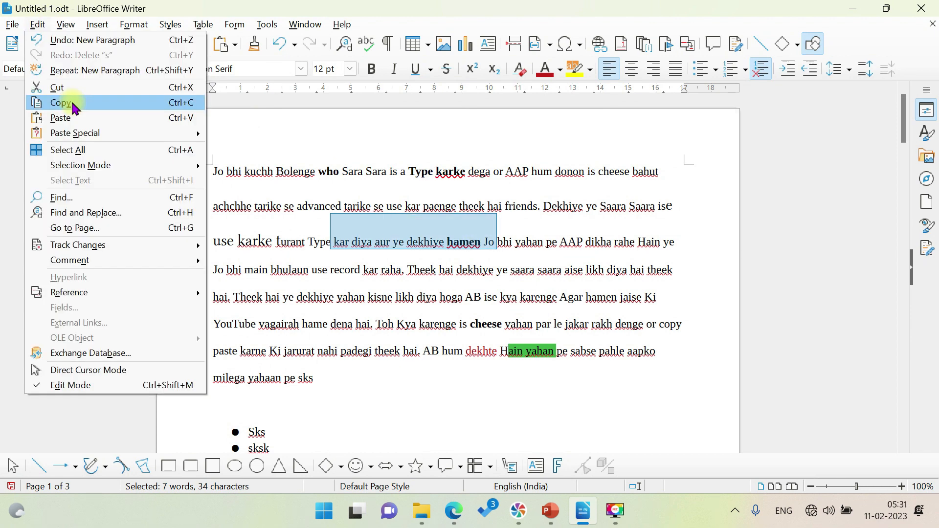
{"action": "left_click", "coordinate": [74, 103]}
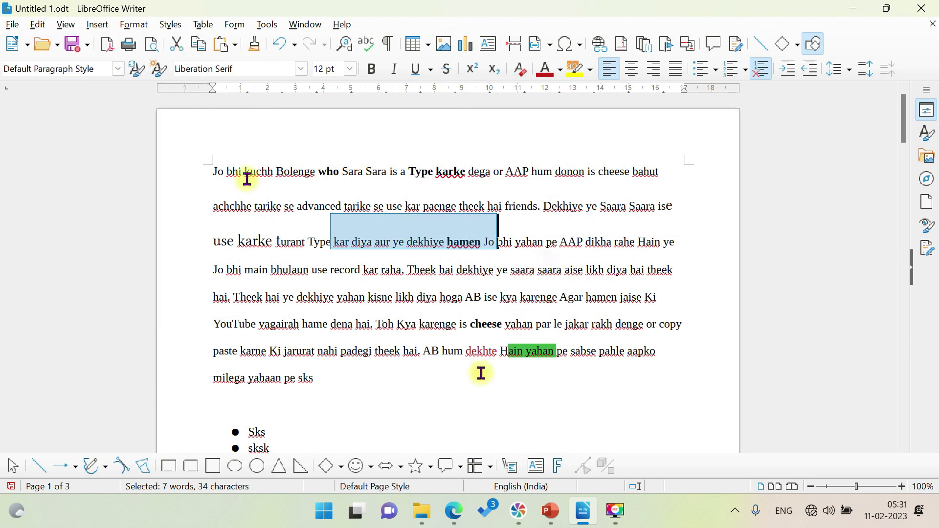
{"action": "left_click", "coordinate": [345, 388]}
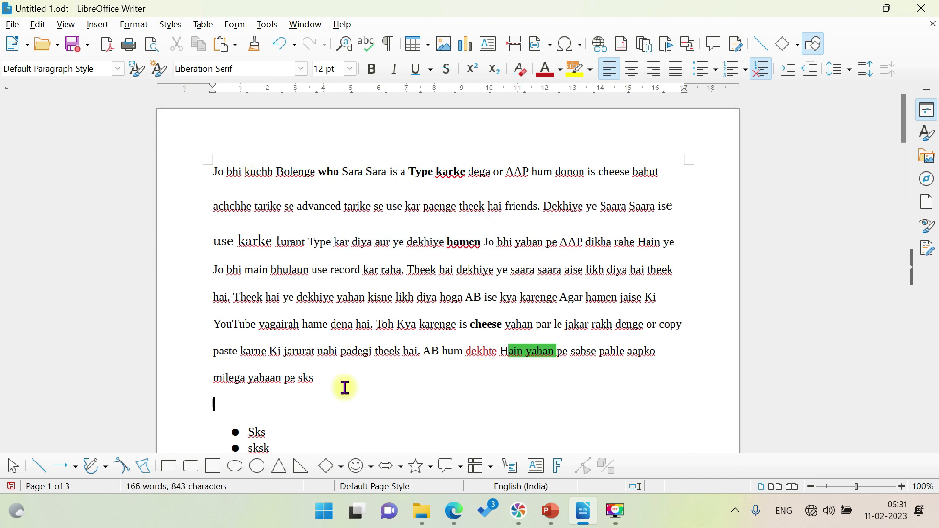
{"action": "key", "text": "ctrl+v"}
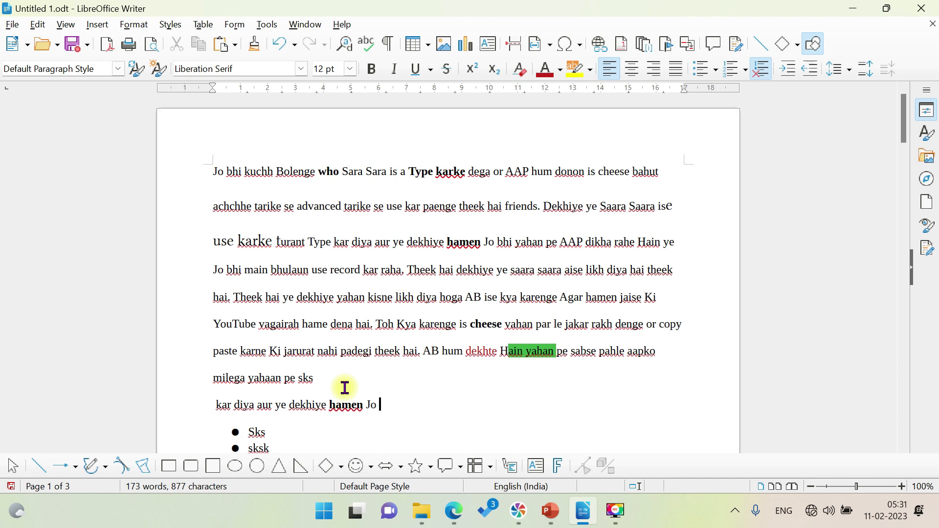
{"action": "left_click", "coordinate": [35, 28]}
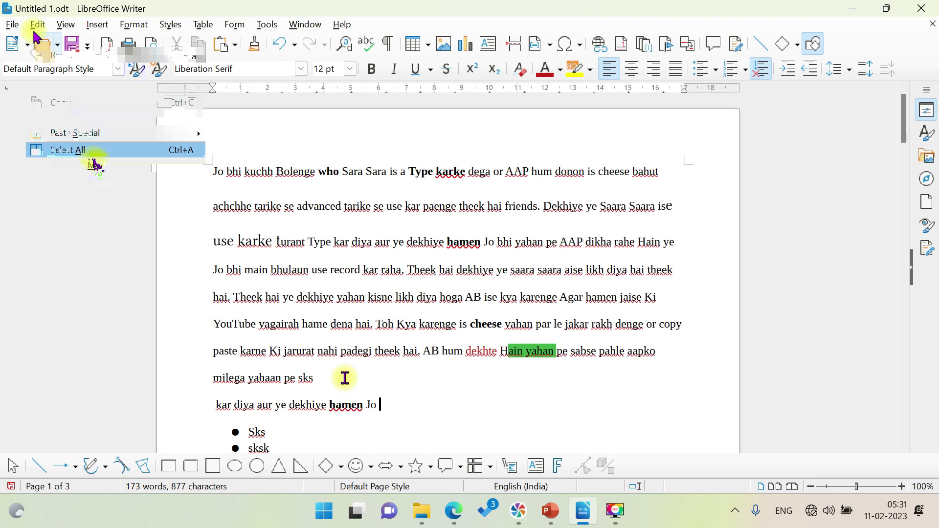
{"action": "mouse_move", "coordinate": [94, 136]}
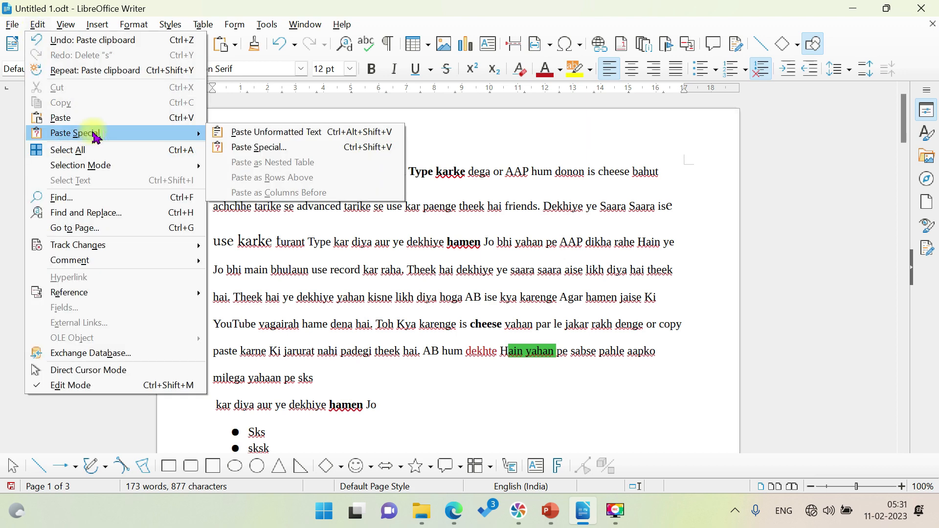
{"action": "left_click", "coordinate": [382, 403]}
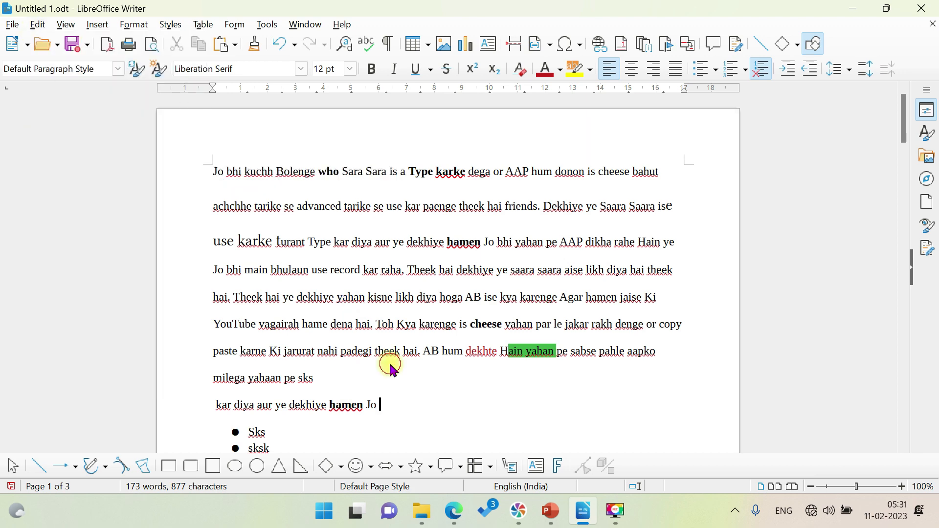
Make "ed tarike se use k" in the paragraph's second line bold and Dark Red 2, and copy it.
{"action": "left_click_drag", "start_coordinate": [331, 205], "coordinate": [410, 204]}
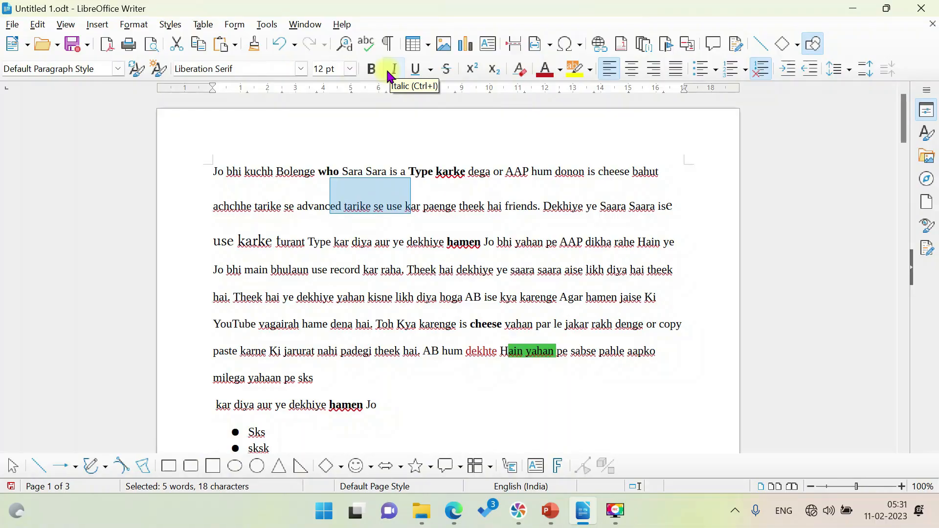
{"action": "left_click", "coordinate": [371, 69]}
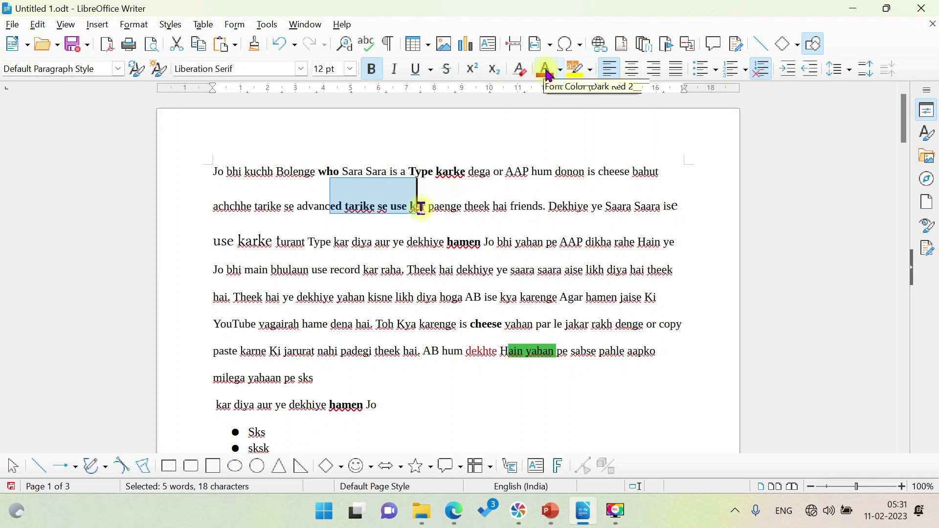
Paste the copied text as unformatted text at the end of the "kar diya aur ye dekhiye hamen Jo" line.
{"action": "left_click", "coordinate": [403, 295]}
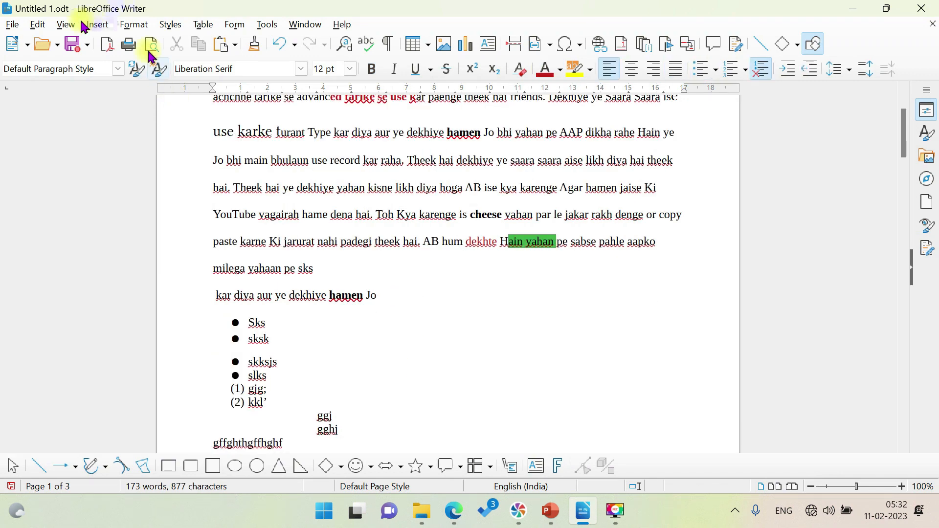
{"action": "left_click", "coordinate": [38, 24]}
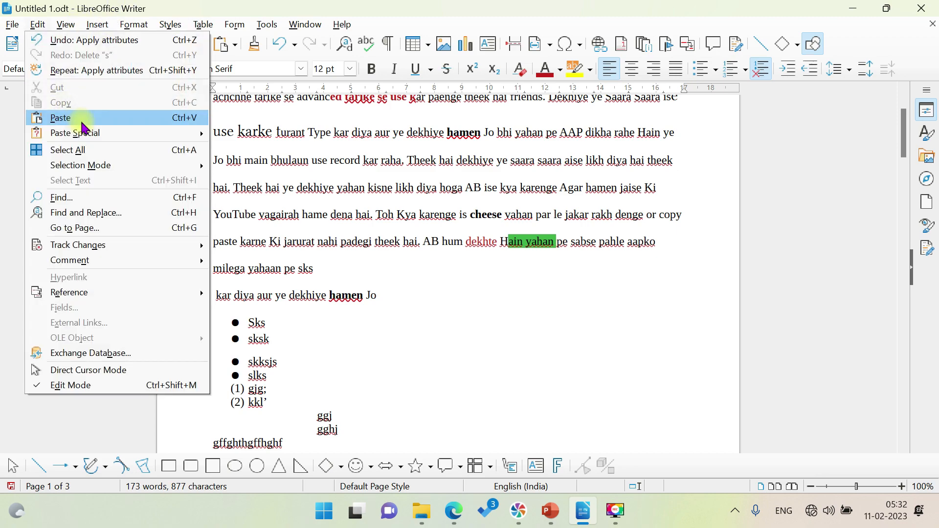
{"action": "mouse_move", "coordinate": [97, 134]}
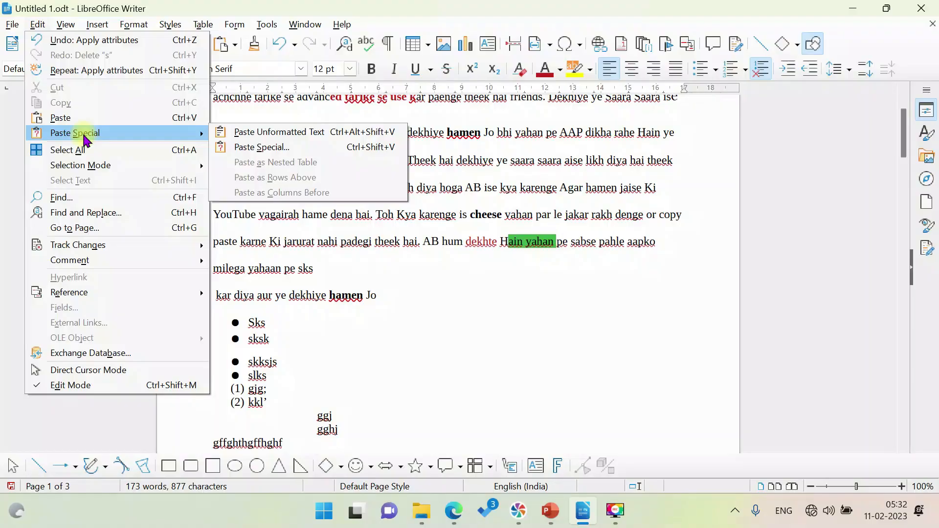
{"action": "left_click", "coordinate": [278, 131]}
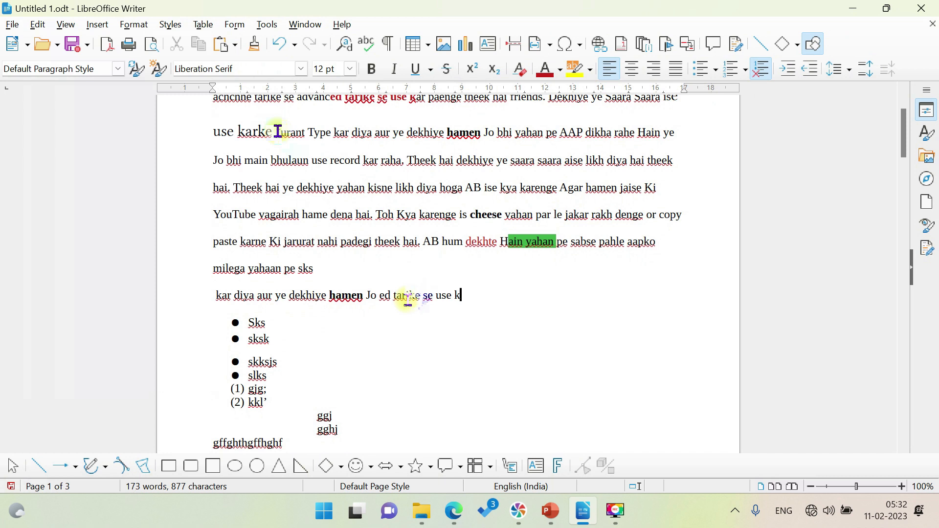
Paste the copied text with its original formatting directly after the unformatted "ed tarike se use k" above the bullet list.
{"action": "double_click", "coordinate": [384, 295]}
{"action": "key", "text": "shift+End"}
{"action": "key", "text": "ctrl+c"}
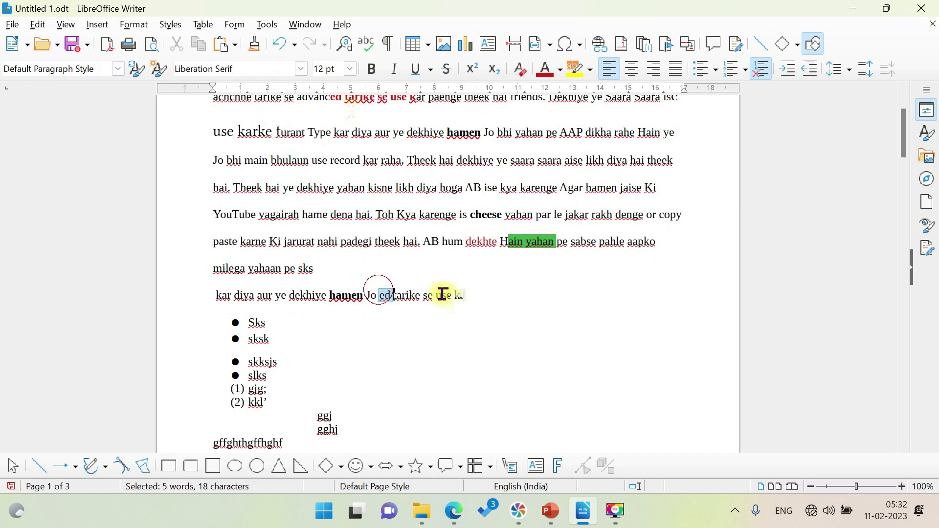
{"action": "scroll", "coordinate": [361, 143], "scroll_direction": "up", "scroll_amount": 1}
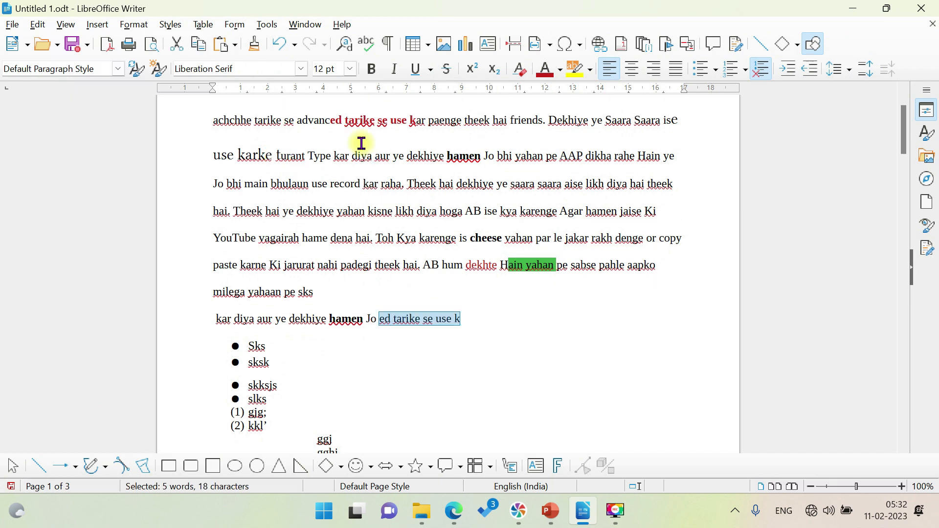
{"action": "left_click", "coordinate": [362, 118]}
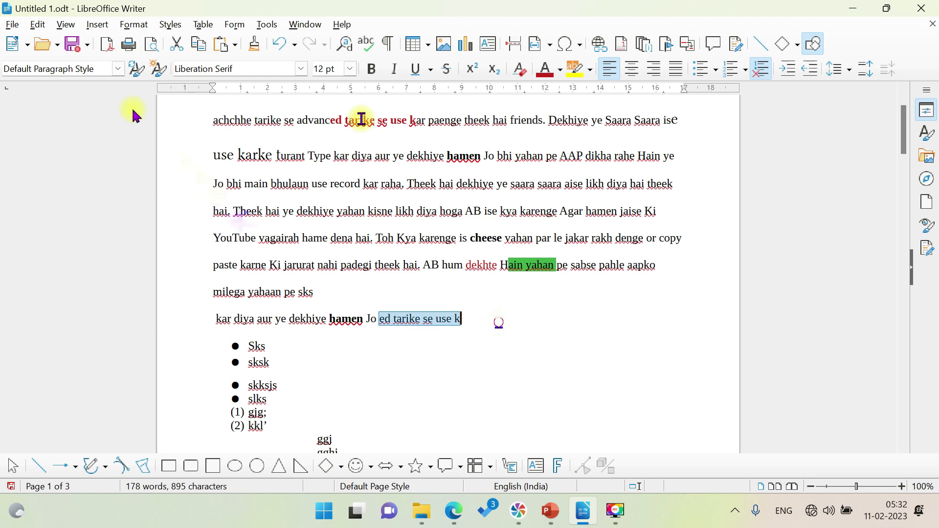
{"action": "left_click", "coordinate": [66, 24]}
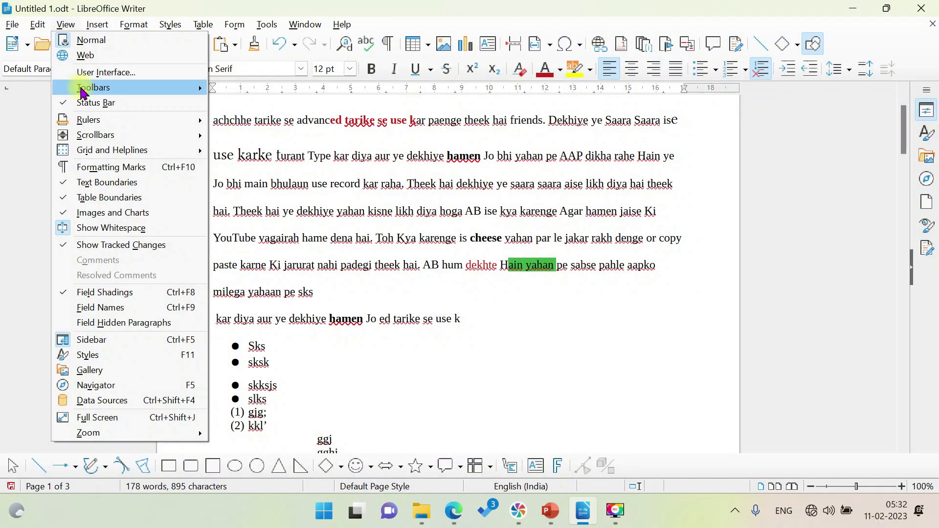
{"action": "mouse_move", "coordinate": [43, 23]}
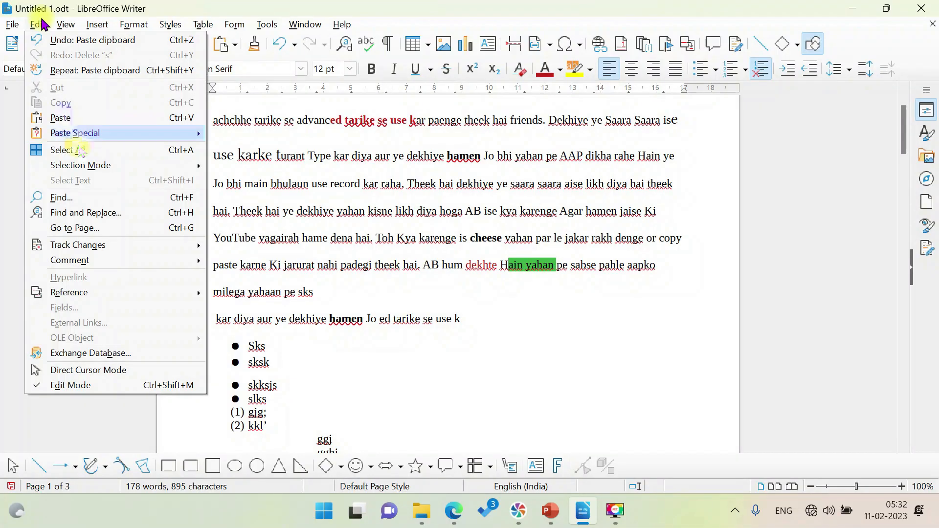
{"action": "left_click", "coordinate": [69, 118]}
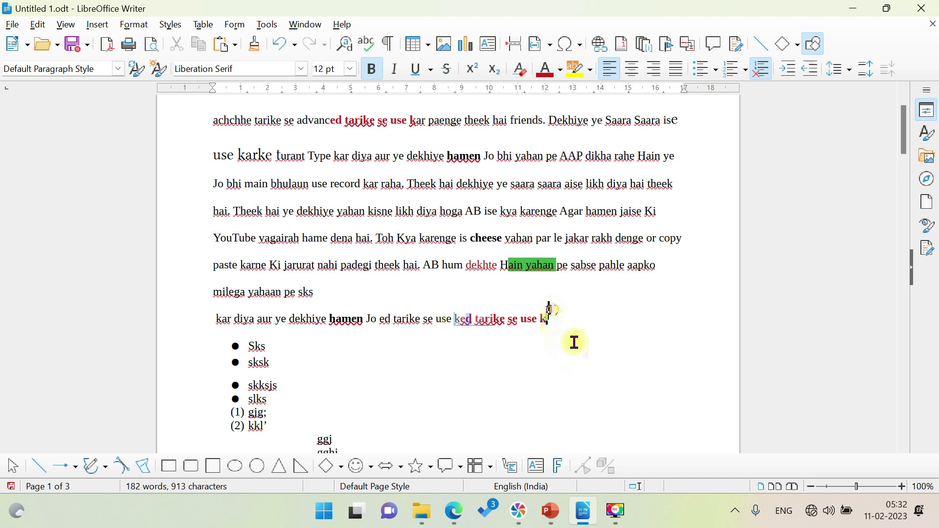
Use Paste Special to insert the copied text after the "Sks" bullet as Rich text formatting (RTF).
{"action": "key", "text": "Down"}
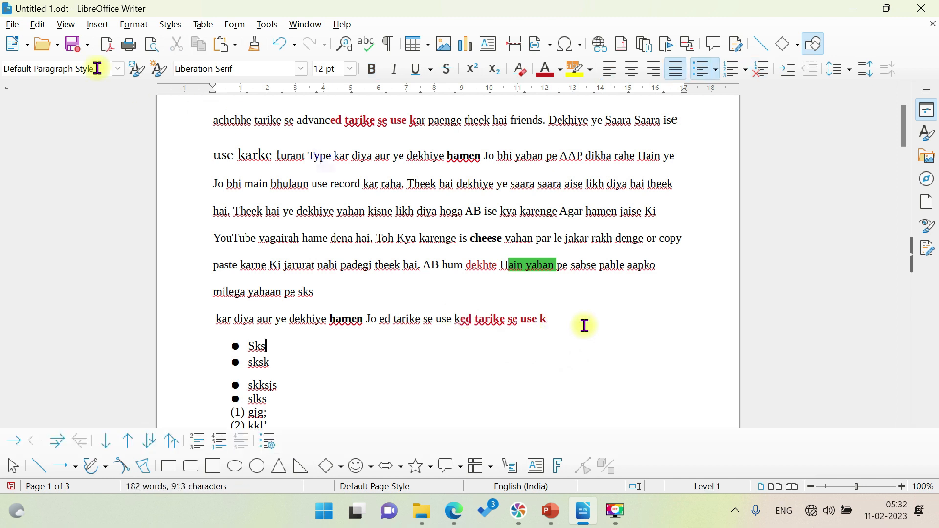
{"action": "left_click", "coordinate": [39, 25]}
{"action": "mouse_move", "coordinate": [92, 132]}
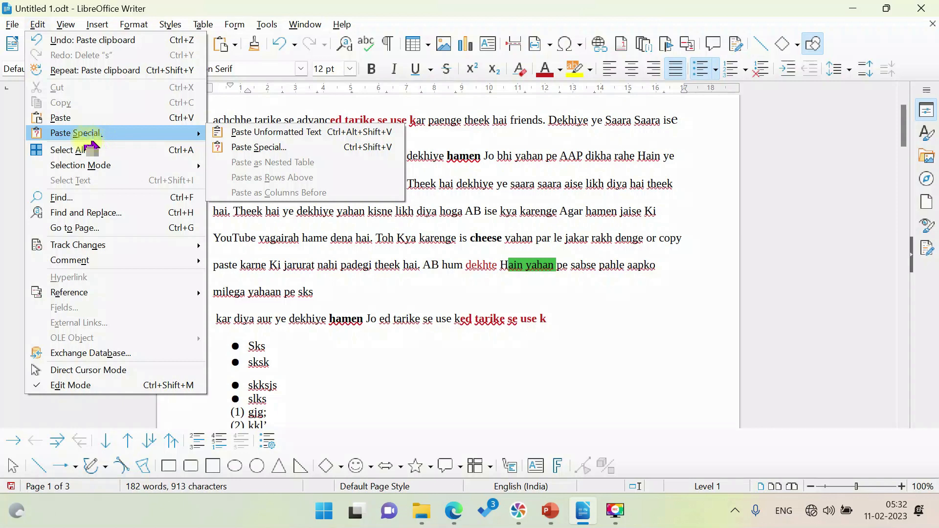
{"action": "left_click", "coordinate": [280, 148]}
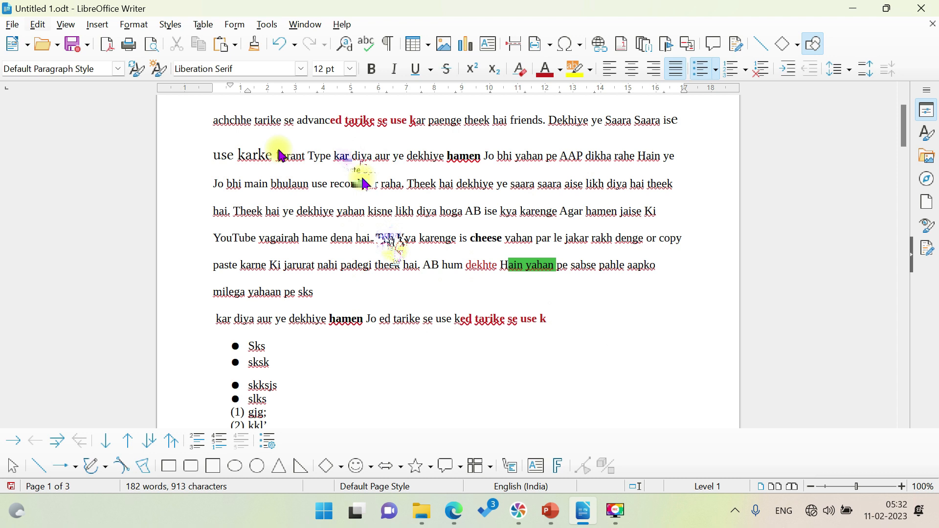
{"action": "key", "text": "ctrl+shift+v"}
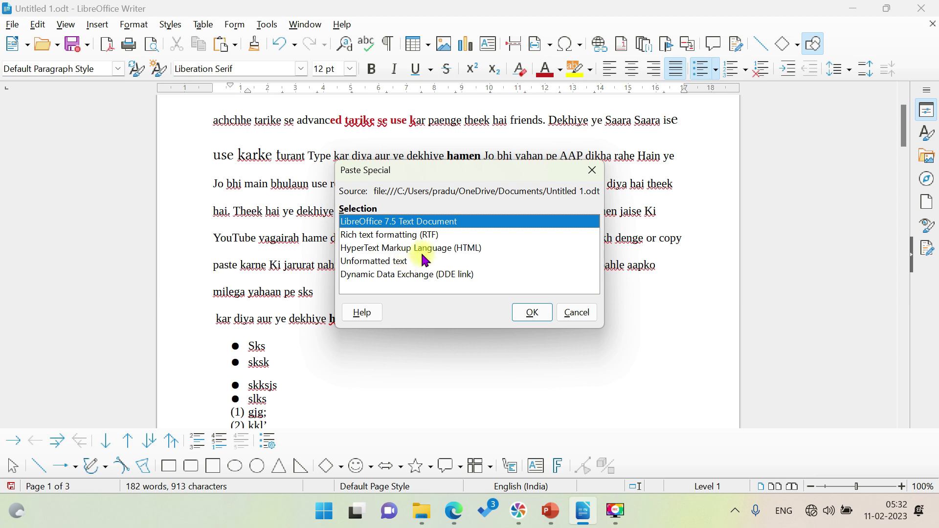
{"action": "left_click", "coordinate": [443, 248]}
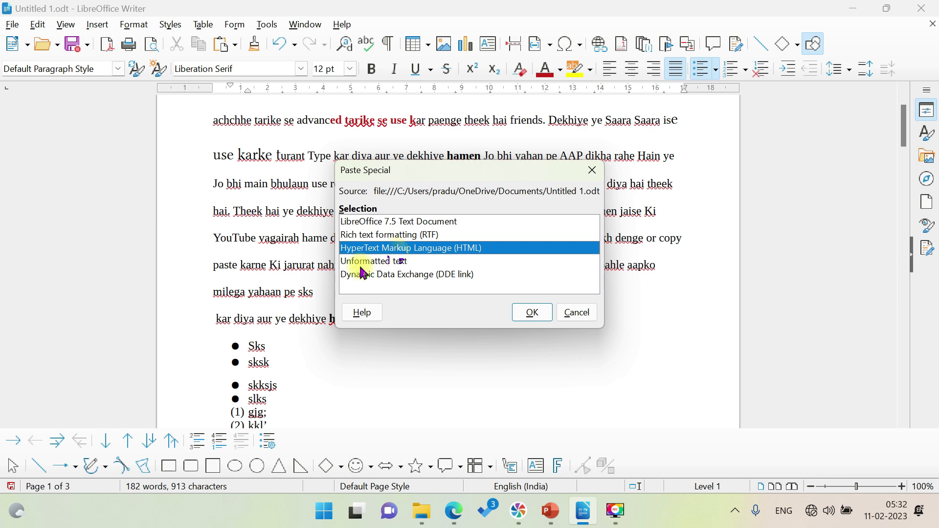
{"action": "left_click", "coordinate": [373, 236]}
{"action": "left_click", "coordinate": [522, 323]}
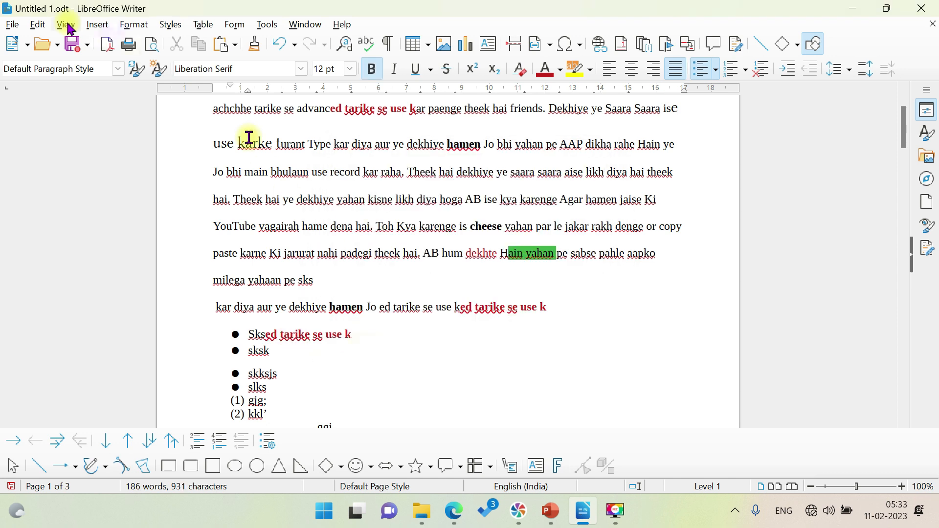
Select the whole document's content with Select All and dismiss the selection.
{"action": "left_click", "coordinate": [39, 27]}
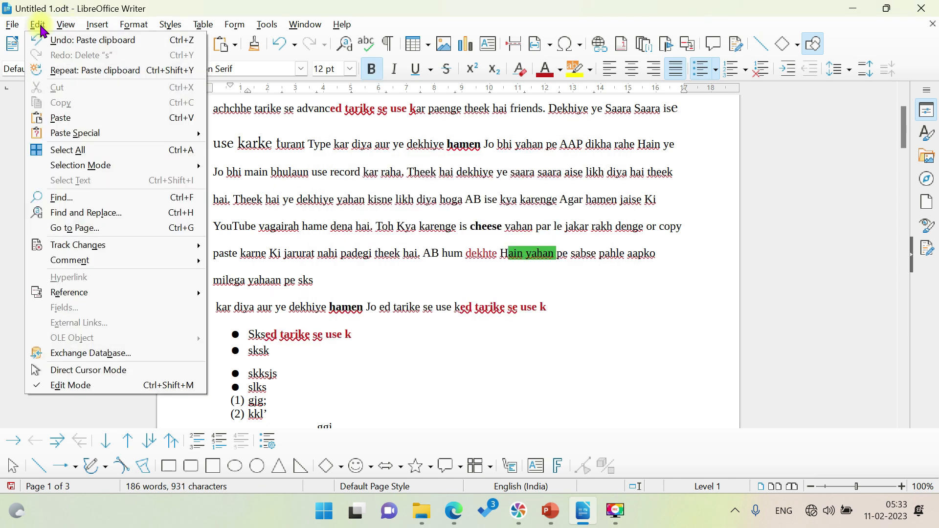
{"action": "left_click", "coordinate": [90, 155]}
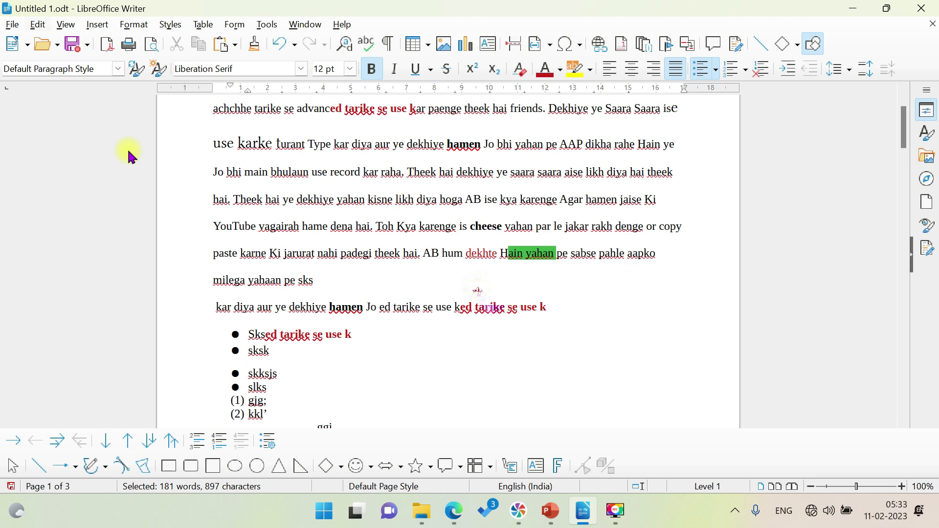
{"action": "key", "text": "Escape"}
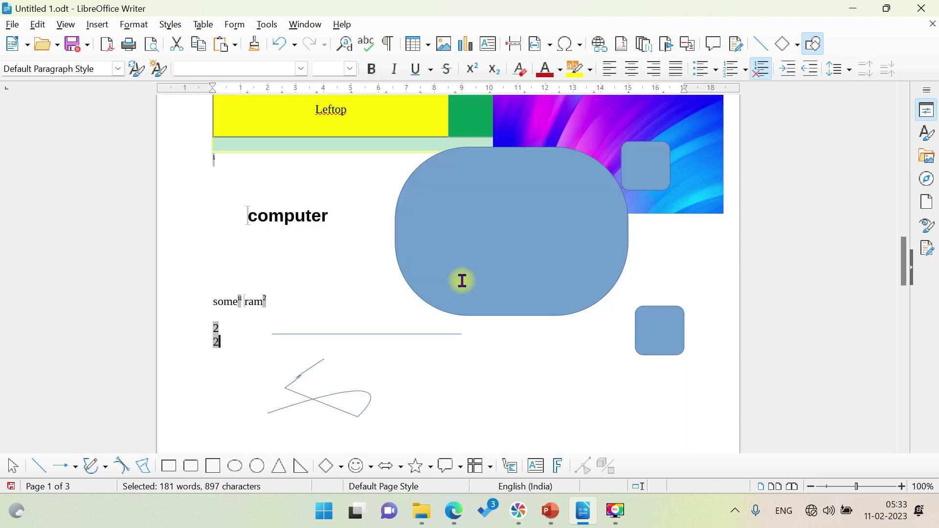
{"action": "left_click", "coordinate": [462, 281]}
{"action": "scroll", "coordinate": [321, 143], "scroll_direction": "up", "scroll_amount": 4}
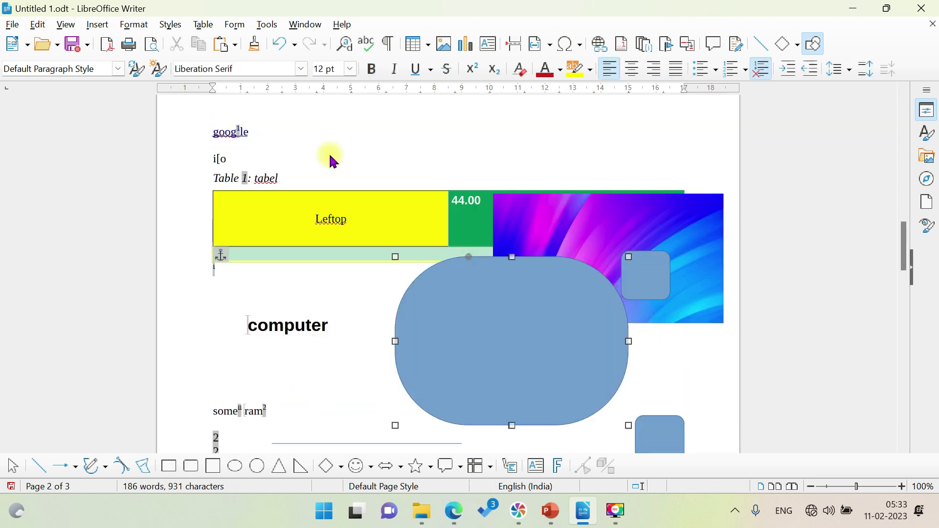
{"action": "left_click", "coordinate": [47, 21]}
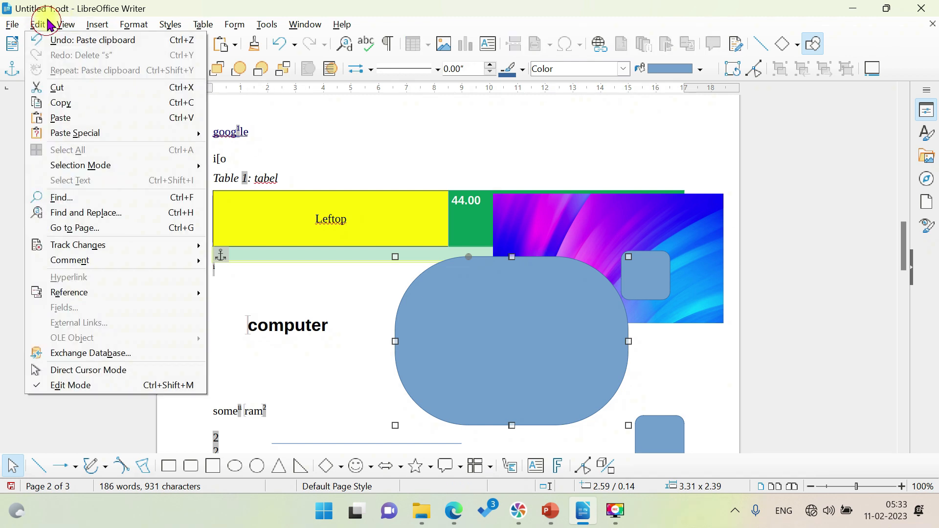
{"action": "left_click", "coordinate": [40, 21]}
{"action": "left_click", "coordinate": [46, 23]}
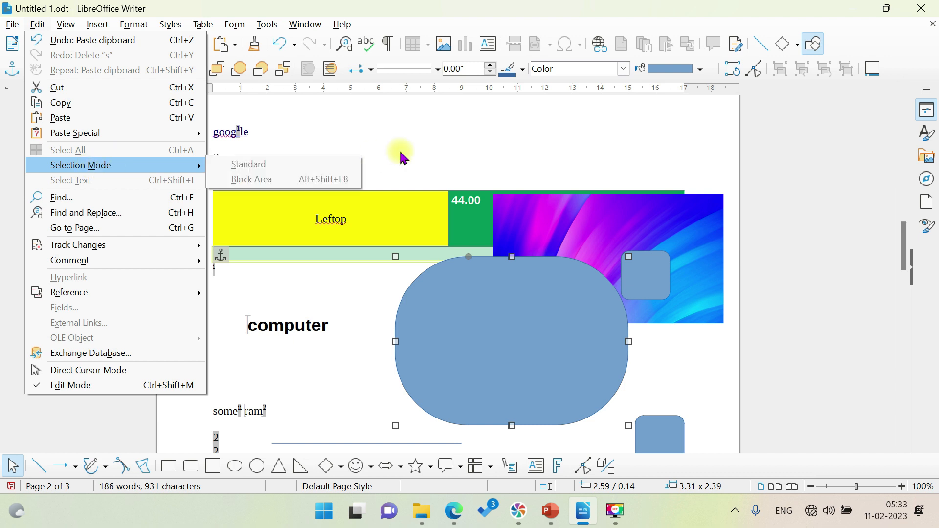
{"action": "left_click", "coordinate": [457, 145]}
{"action": "left_click", "coordinate": [357, 130]}
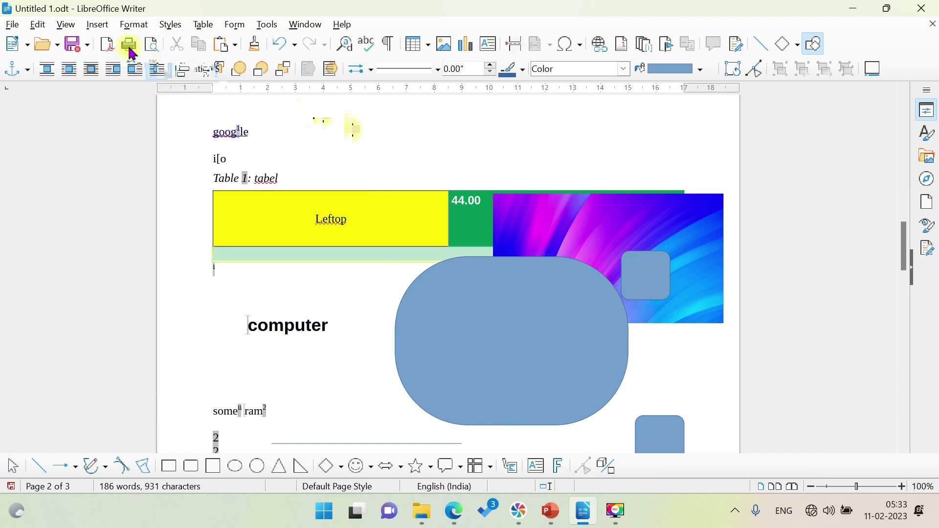
Switch the text selection mode to Block Area.
{"action": "left_click", "coordinate": [37, 24]}
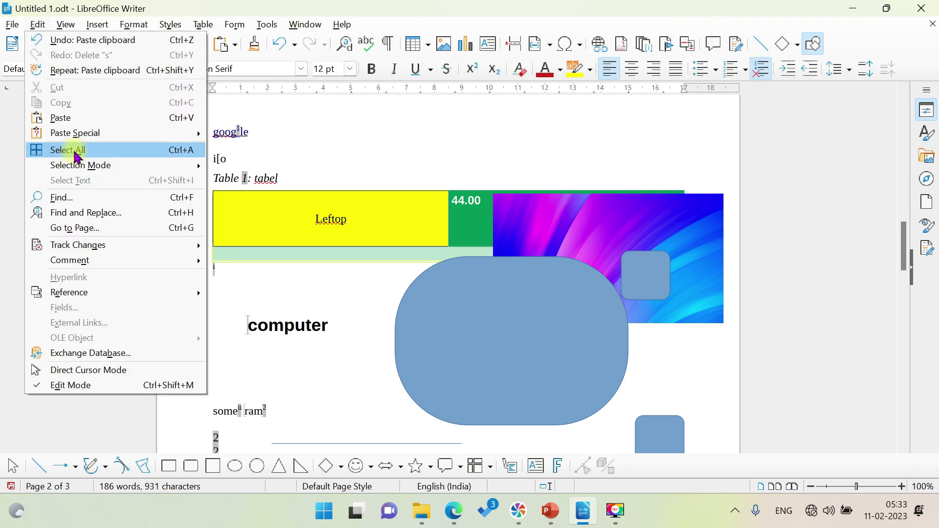
{"action": "mouse_move", "coordinate": [116, 169]}
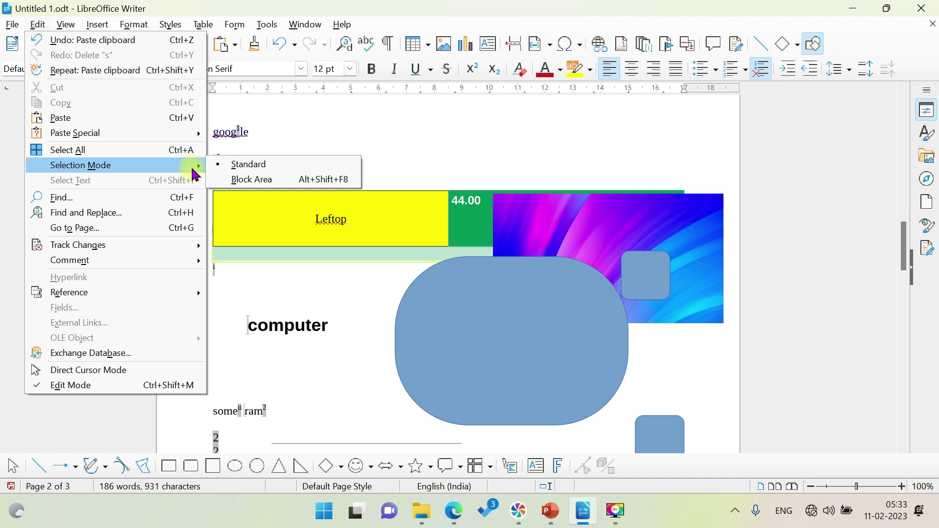
{"action": "left_click", "coordinate": [284, 159]}
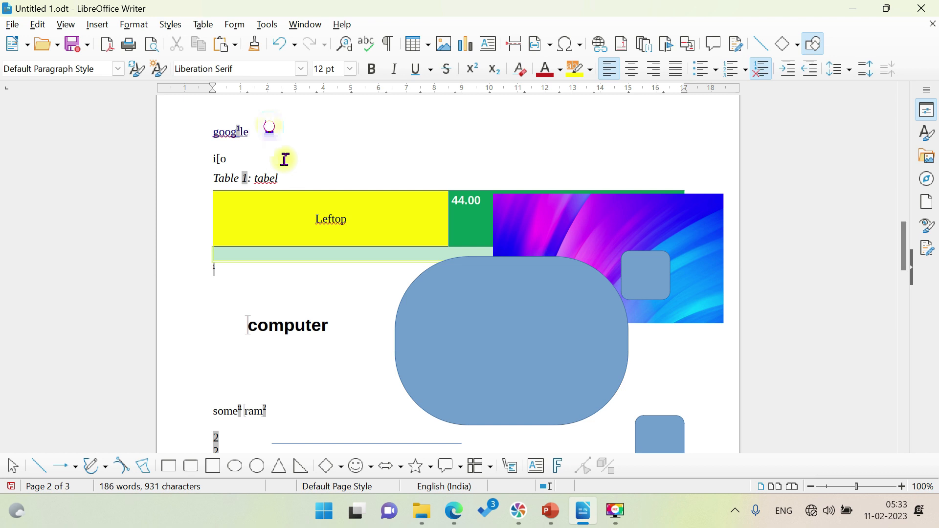
Block-select the text from the end of the "kar diya" line up to the start of the line beginning "YouTube".
{"action": "left_click", "coordinate": [238, 133]}
{"action": "double_click", "coordinate": [237, 131]}
{"action": "left_click", "coordinate": [554, 173]}
{"action": "scroll", "coordinate": [554, 171], "scroll_direction": "up", "scroll_amount": 2}
{"action": "scroll", "coordinate": [450, 206], "scroll_direction": "up", "scroll_amount": 10}
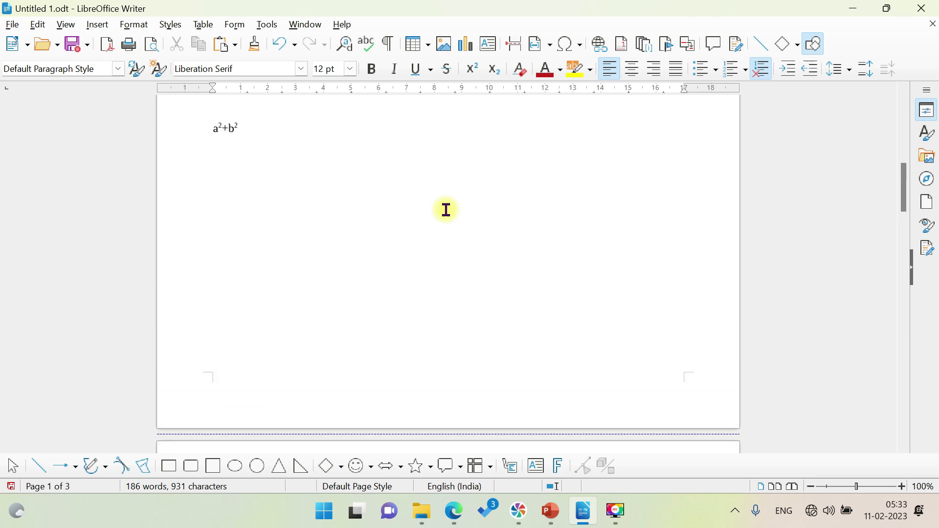
{"action": "scroll", "coordinate": [446, 210], "scroll_direction": "up", "scroll_amount": 3}
{"action": "scroll", "coordinate": [446, 243], "scroll_direction": "up", "scroll_amount": 3}
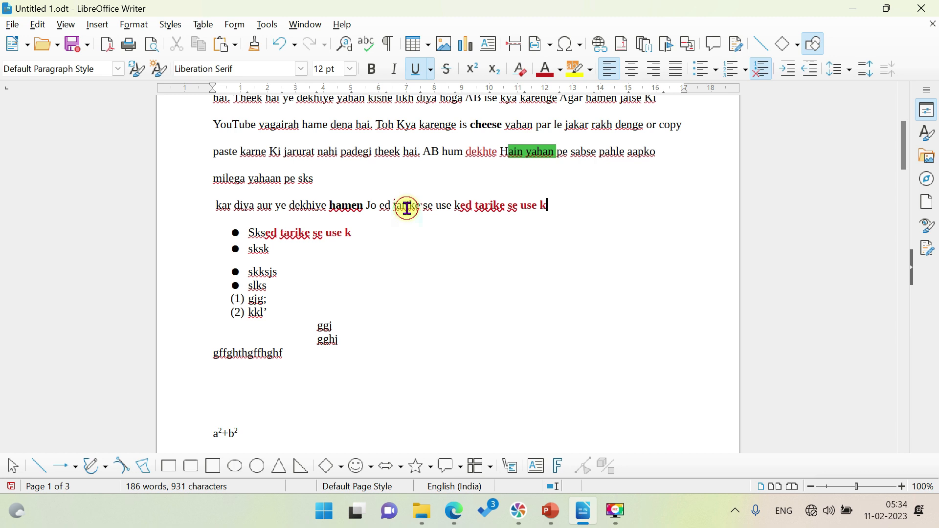
{"action": "left_click", "coordinate": [407, 209]}
{"action": "left_click_drag", "start_coordinate": [570, 201], "coordinate": [442, 193]}
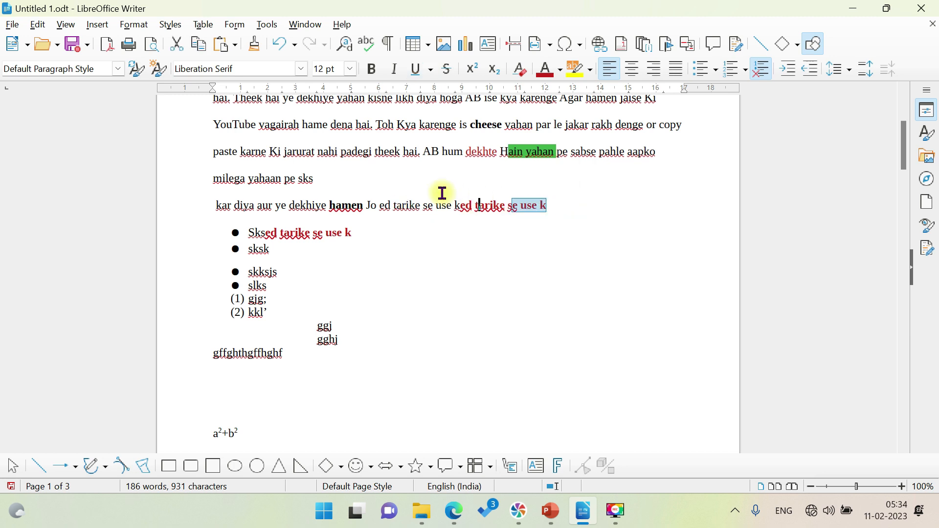
{"action": "left_click_drag", "start_coordinate": [442, 194], "coordinate": [189, 124]}
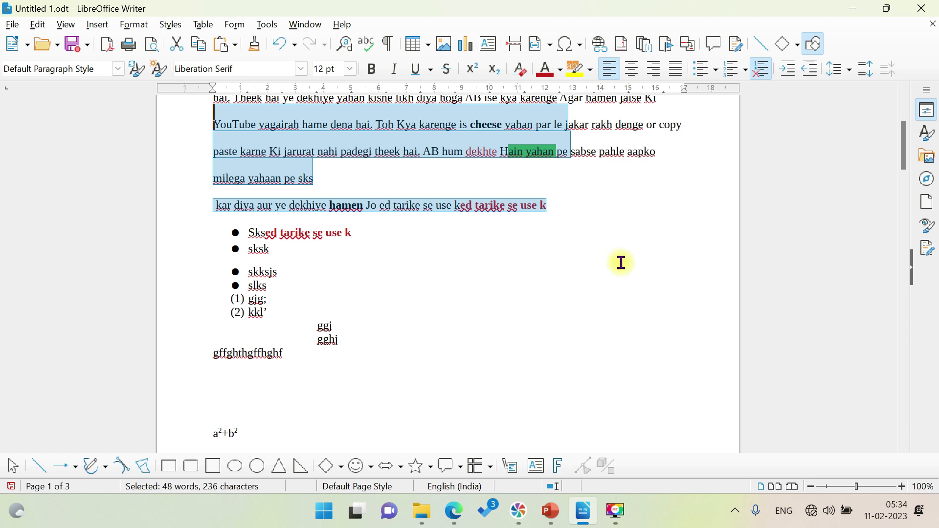
Block-select the text from the start of the "hai. Theek hai" line down to "tarike" in the "kar diya" line.
{"action": "scroll", "coordinate": [621, 263], "scroll_direction": "up", "scroll_amount": 1}
{"action": "scroll", "coordinate": [571, 198], "scroll_direction": "up", "scroll_amount": 1}
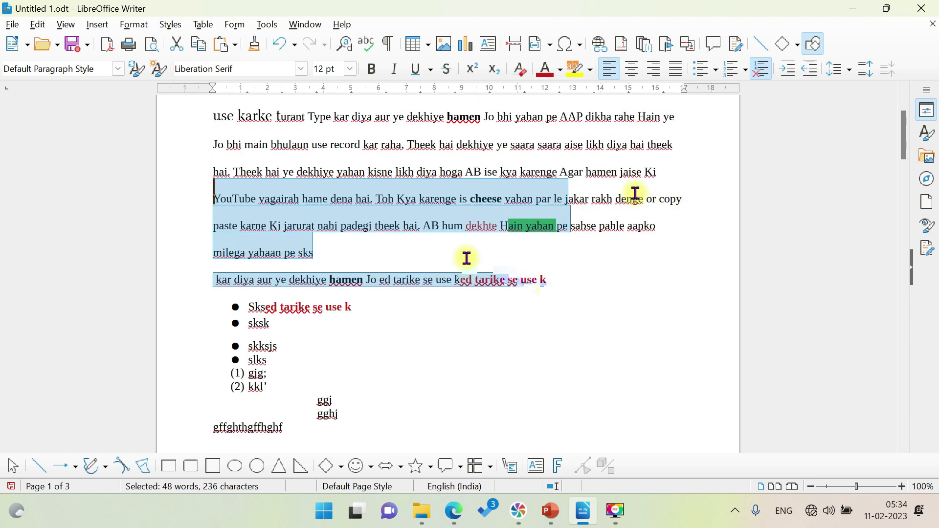
{"action": "left_click", "coordinate": [216, 168]}
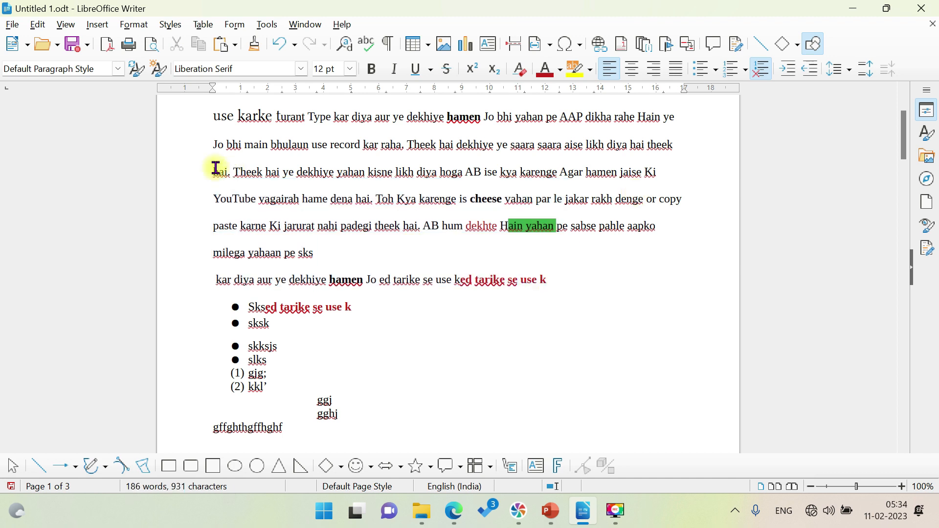
{"action": "left_click_drag", "start_coordinate": [216, 168], "coordinate": [424, 288]}
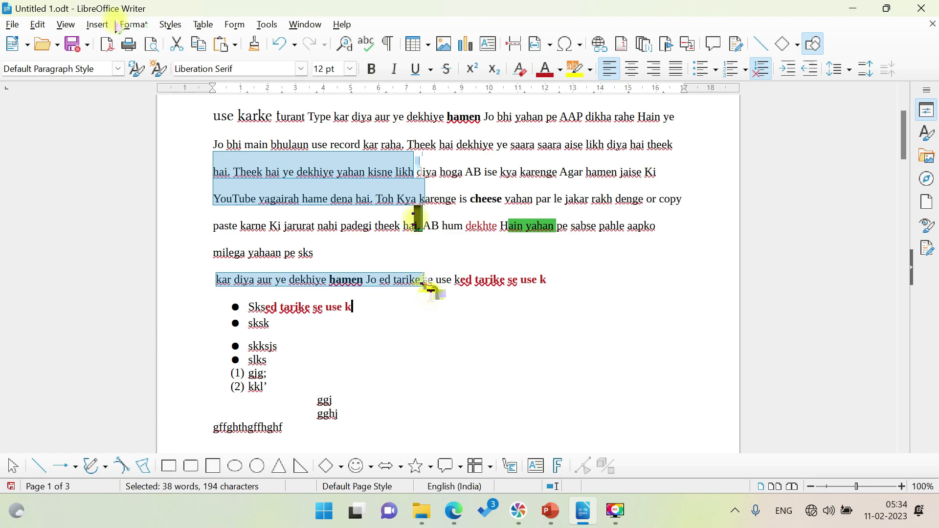
Switch the selection mode to Standard and select the text from the "Sks" bullet back to the start of the "Jo bhi main" line.
{"action": "left_click", "coordinate": [39, 25]}
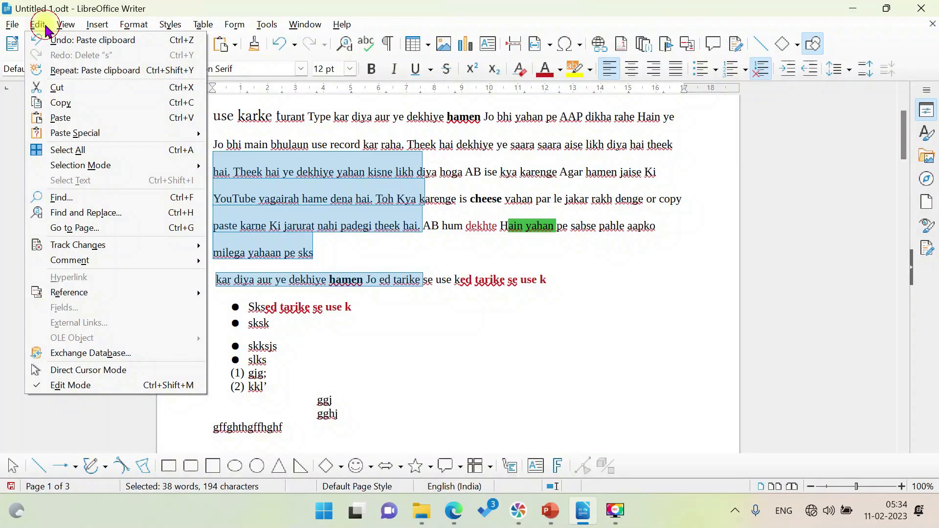
{"action": "mouse_move", "coordinate": [196, 166]}
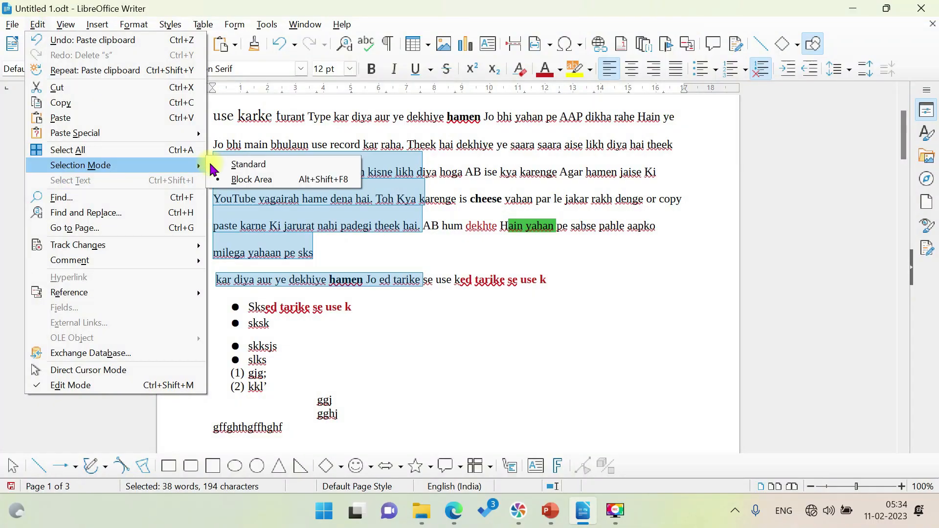
{"action": "left_click", "coordinate": [236, 165]}
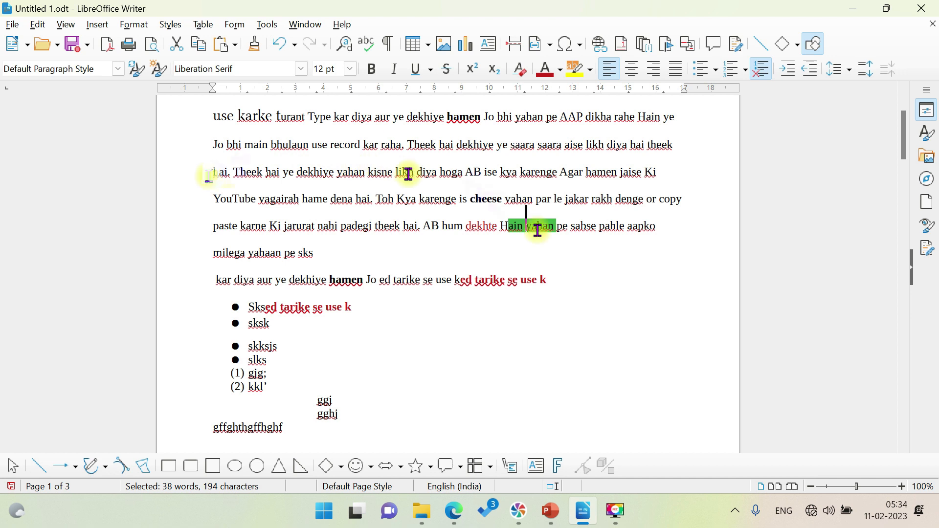
{"action": "left_click", "coordinate": [553, 283], "text": "shift"}
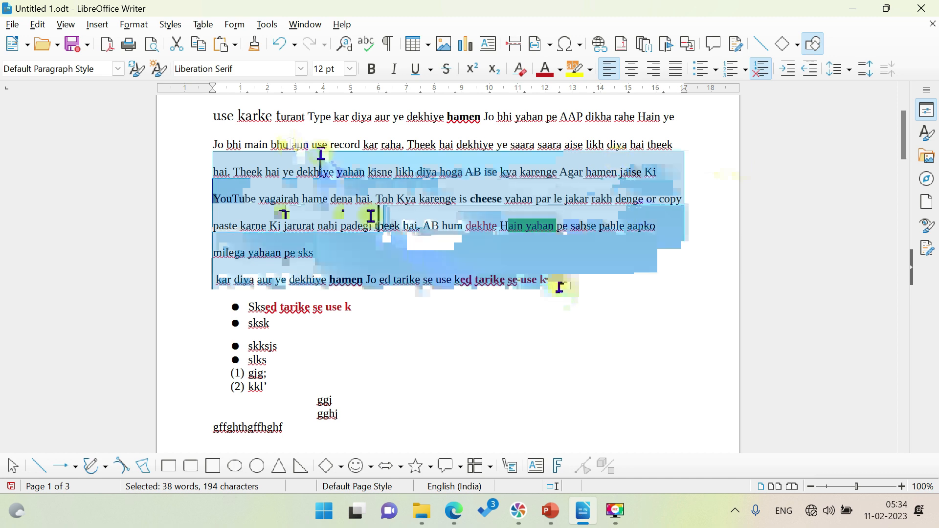
{"action": "left_click_drag", "start_coordinate": [370, 216], "coordinate": [215, 145]}
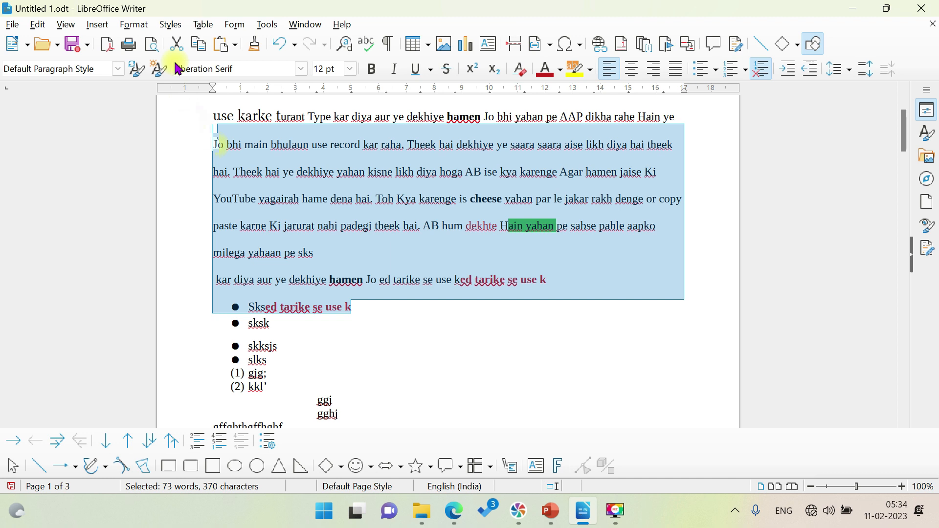
Switch the selection mode to Block Area and block-select from before "hum" in the "paste karne" line up to "aise" in the "Jo bhi main" line.
{"action": "left_click", "coordinate": [38, 24]}
{"action": "mouse_move", "coordinate": [93, 165]}
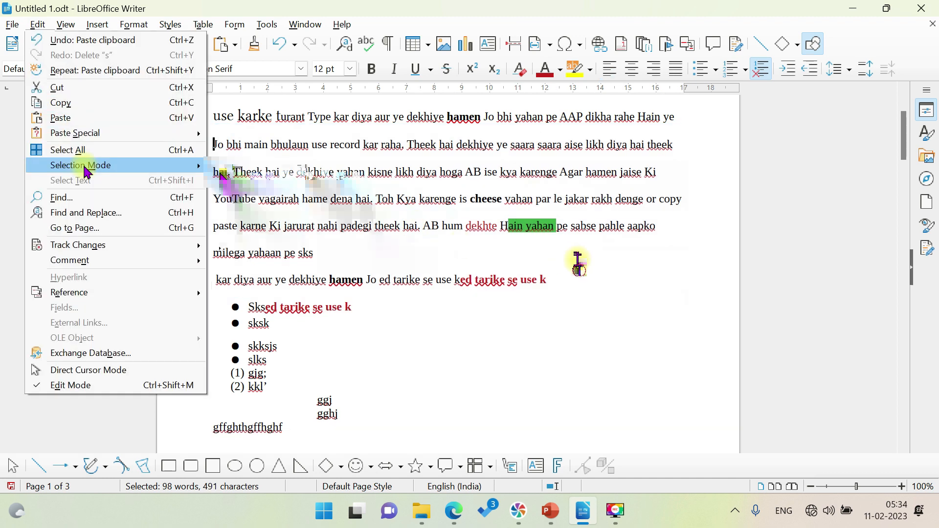
{"action": "left_click_drag", "start_coordinate": [439, 226], "coordinate": [581, 148]}
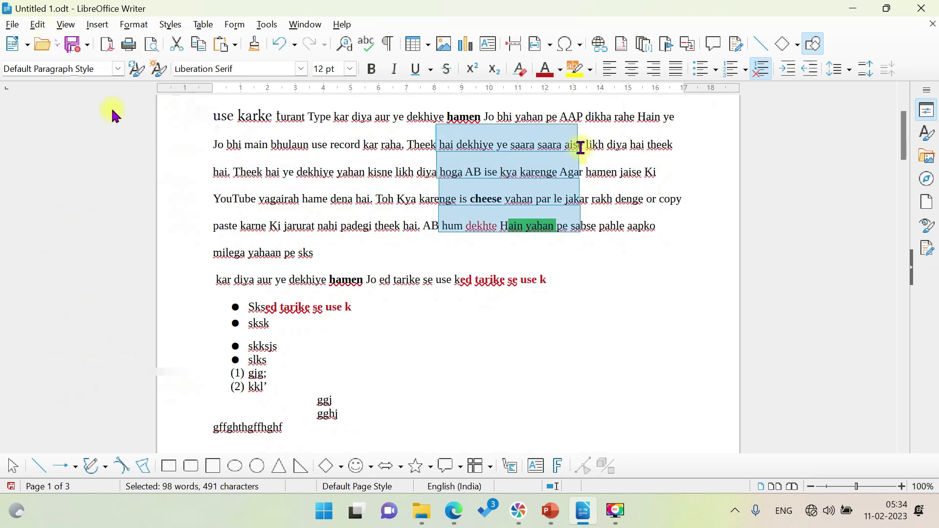
Return the selection mode to Standard and clear the block selection.
{"action": "left_click", "coordinate": [37, 24]}
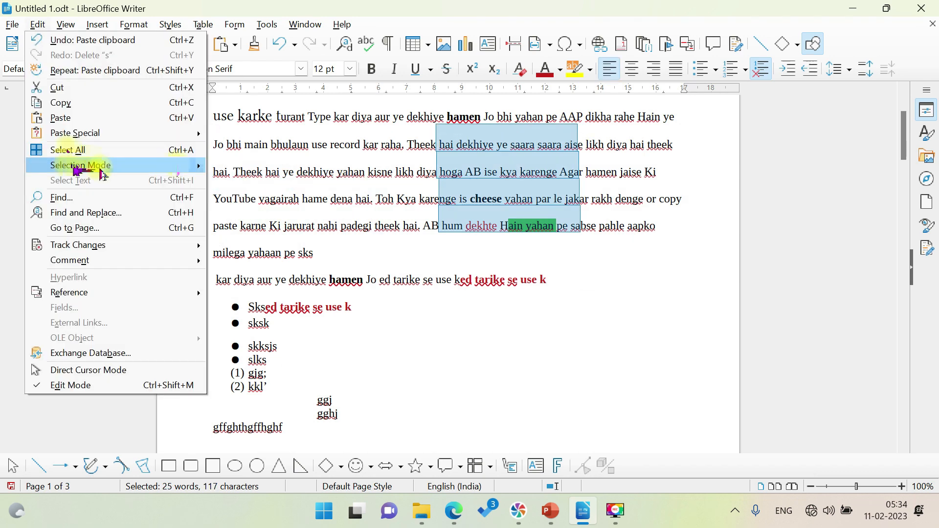
{"action": "left_click", "coordinate": [233, 168]}
{"action": "left_click", "coordinate": [385, 226]}
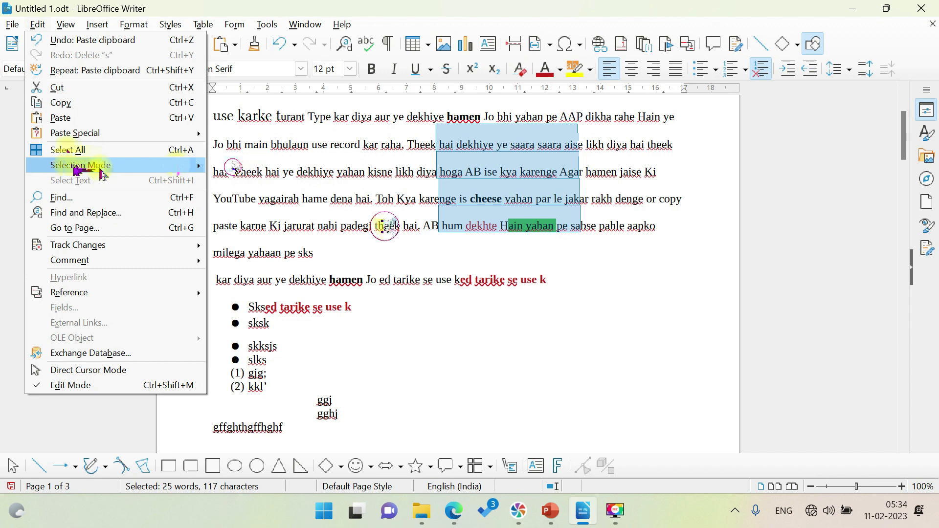
Check the availability of Select Text without a selection and with the text from "vagairah" to "aapko" selected.
{"action": "left_click", "coordinate": [39, 25]}
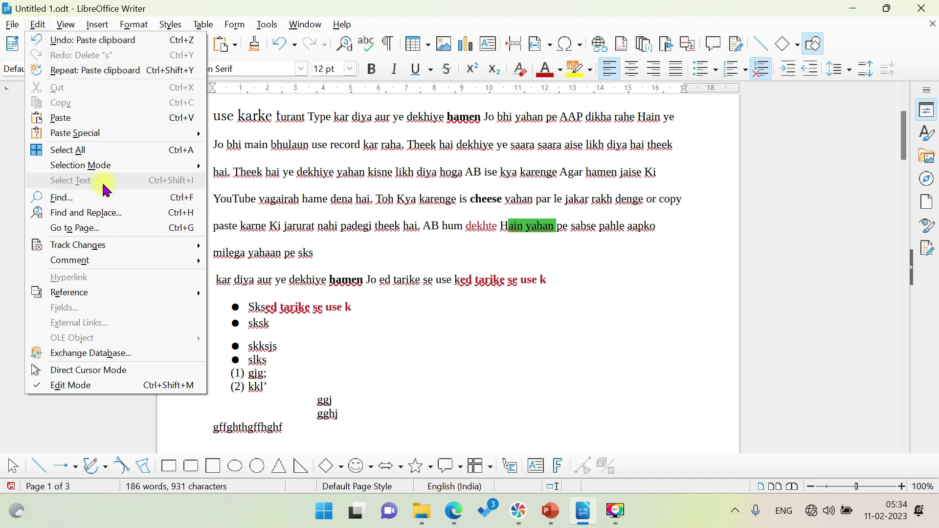
{"action": "left_click", "coordinate": [635, 233]}
{"action": "left_click", "coordinate": [647, 225]}
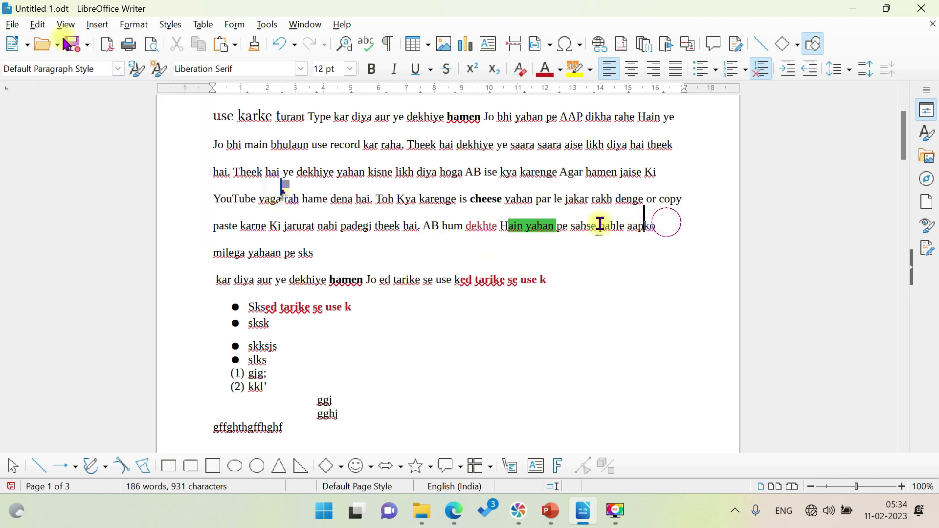
{"action": "left_click", "coordinate": [39, 25]}
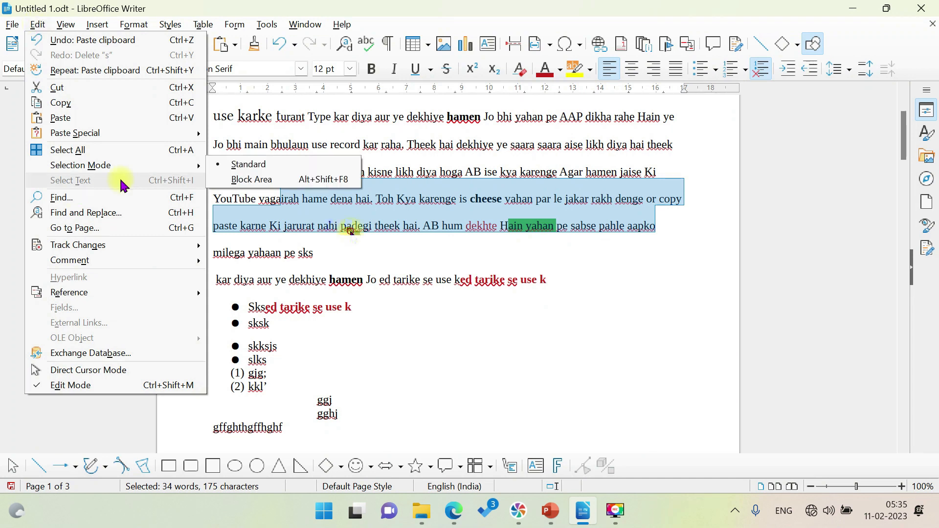
{"action": "left_click", "coordinate": [379, 209]}
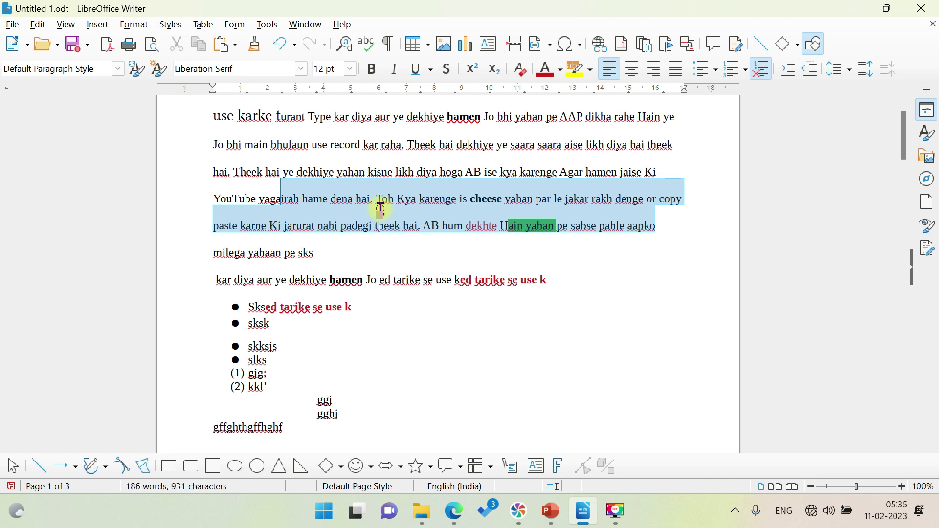
Select "Jo bhi main bhulau" character by character from the start of its line and try the Select Text command on it.
{"action": "left_click", "coordinate": [205, 150]}
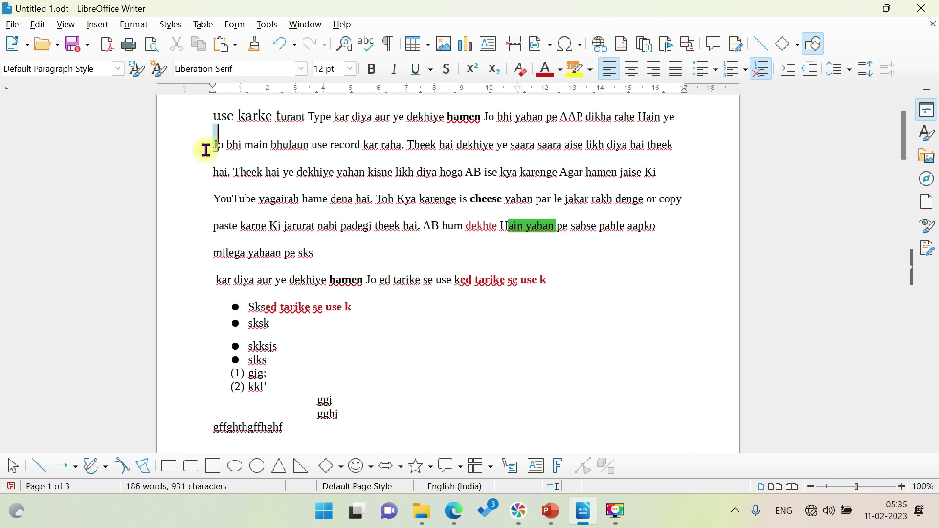
{"action": "key", "text": "shift+Right"}
{"action": "key", "text": "shift+Right"}
{"action": "key", "text": "shift+Right"}
{"action": "key", "text": "shift+Right"}
{"action": "key", "text": "shift+Right"}
{"action": "key", "text": "shift+Right"}
{"action": "key", "text": "shift+Right"}
{"action": "key", "text": "shift+Right"}
{"action": "key", "text": "shift+Right"}
{"action": "key", "text": "shift+Right"}
{"action": "key", "text": "shift+Right"}
{"action": "key", "text": "shift+Right"}
{"action": "key", "text": "shift+Right"}
{"action": "key", "text": "shift+Right"}
{"action": "key", "text": "shift+Right"}
{"action": "key", "text": "shift+Right"}
{"action": "key", "text": "shift+Right"}
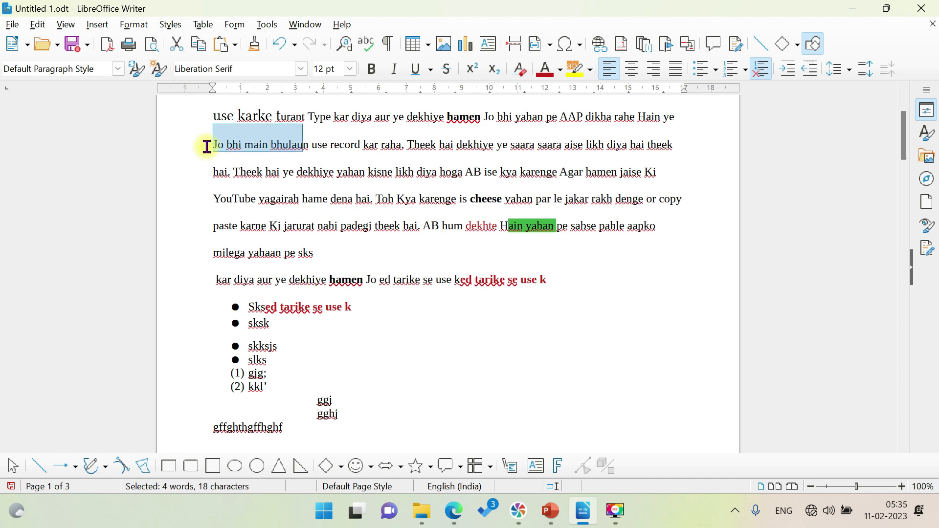
{"action": "key", "text": "ctrl+shift+i"}
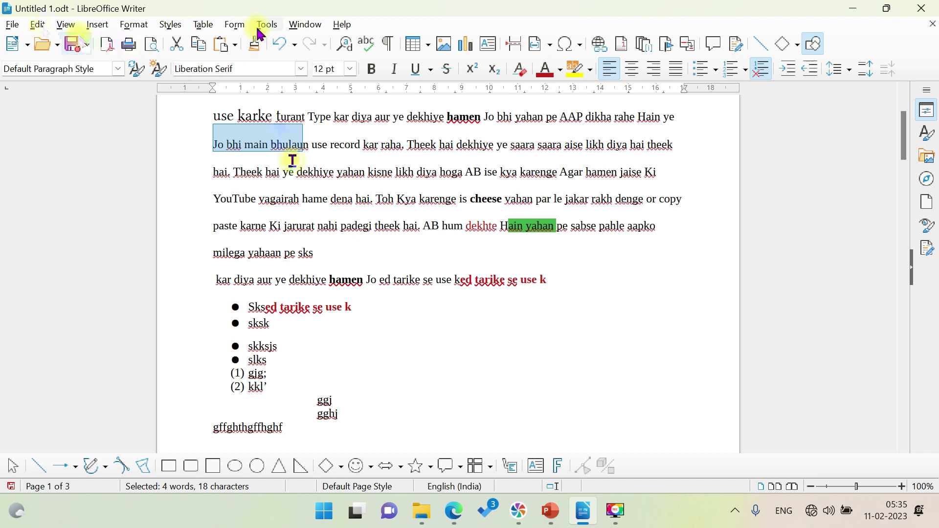
{"action": "key", "text": "alt+e"}
{"action": "key", "text": "Escape"}
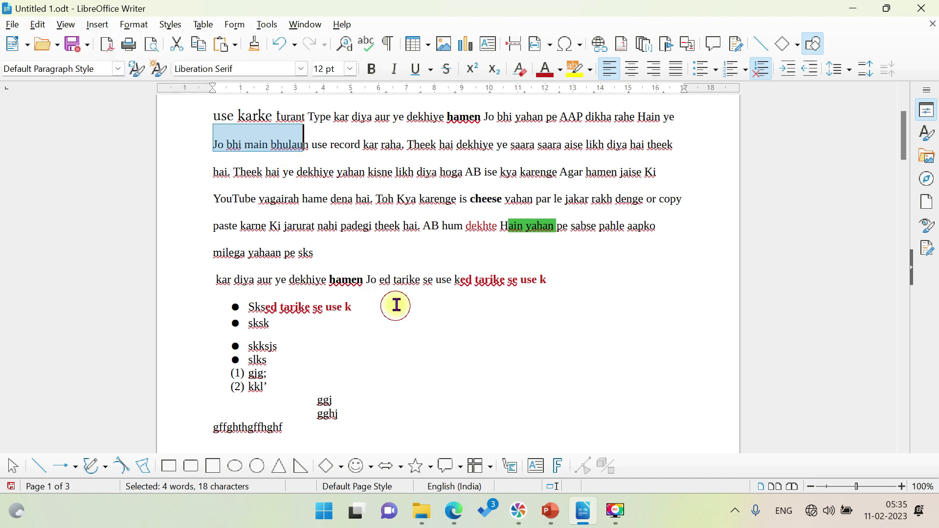
Draw a circle about 4.50 cm across below the a²+b² formula and enter the text "jhjkhk" inside it.
{"action": "scroll", "coordinate": [407, 314], "scroll_direction": "down", "scroll_amount": 5}
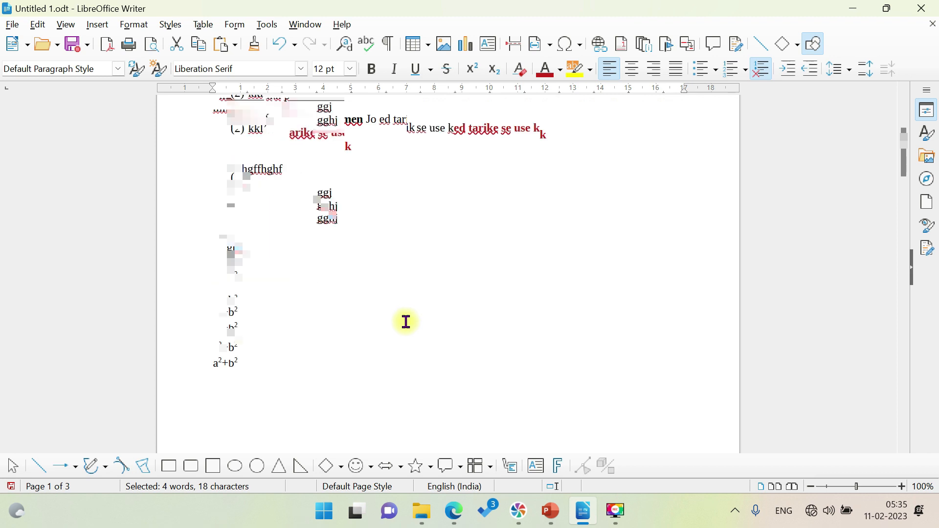
{"action": "left_click", "coordinate": [257, 473]}
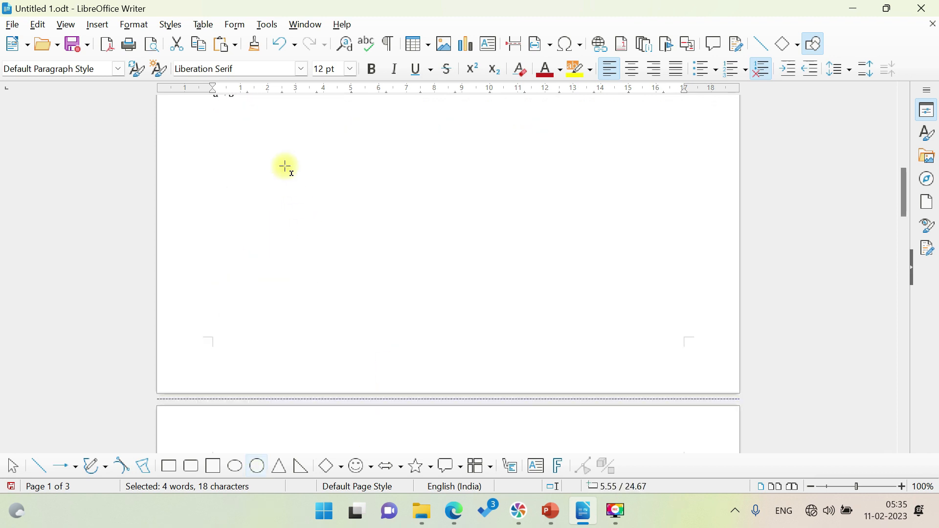
{"action": "double_click", "coordinate": [350, 221]}
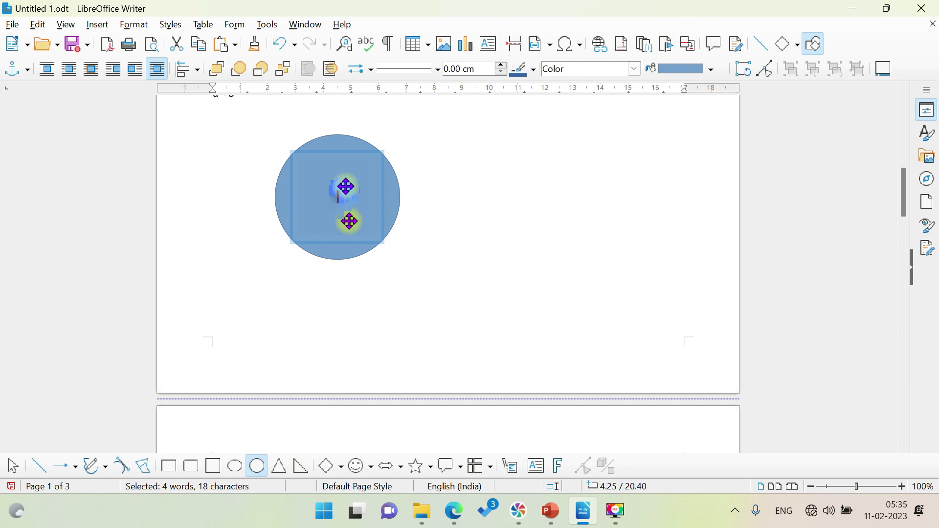
{"action": "type", "text": "jh"}
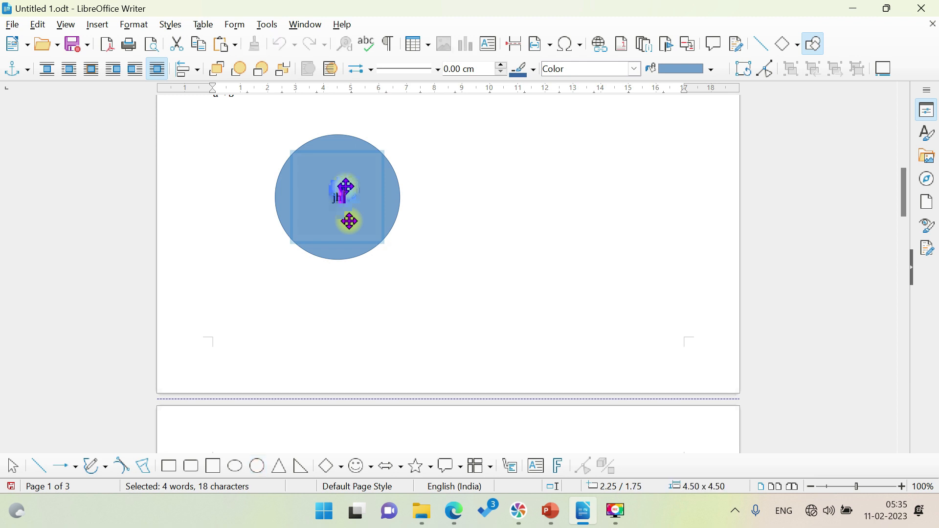
{"action": "type", "text": "jkhk"}
{"action": "left_click", "coordinate": [488, 225]}
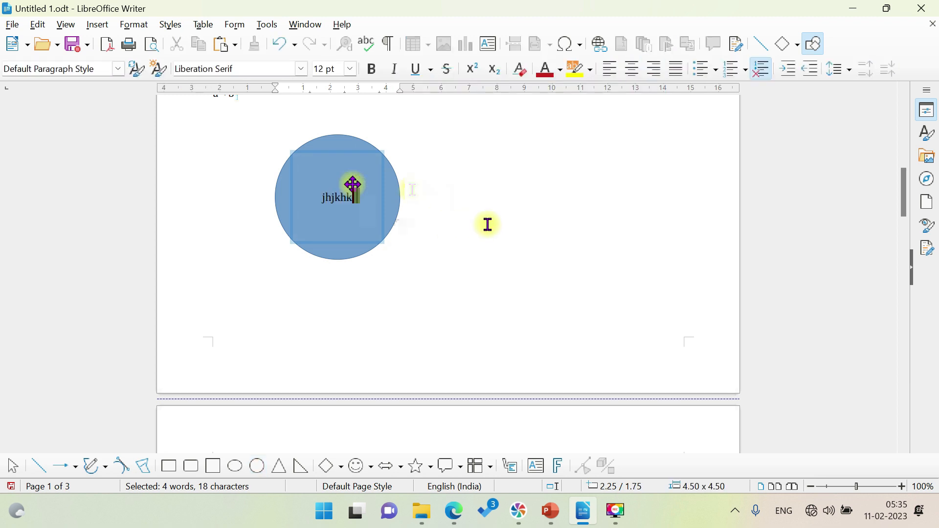
{"action": "key", "text": "Escape"}
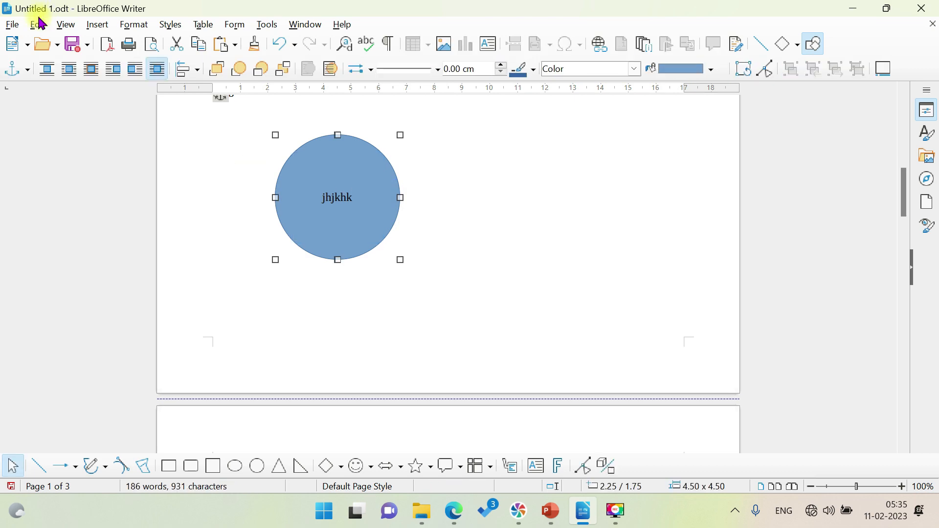
Check the availability of Select Text for the selected circle, and return the cursor to the end of the "sksk" bullet.
{"action": "left_click", "coordinate": [37, 25]}
{"action": "mouse_move", "coordinate": [74, 171]}
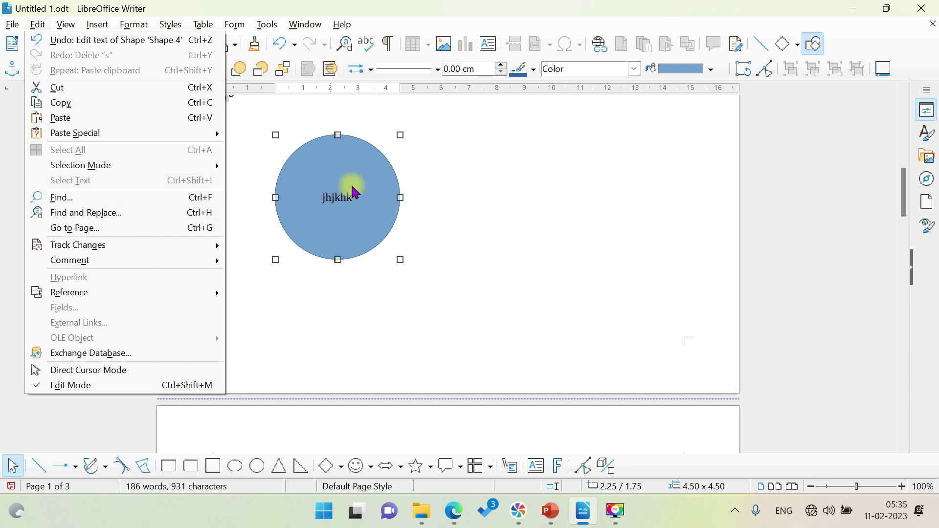
{"action": "scroll", "coordinate": [352, 187], "scroll_direction": "up", "scroll_amount": 5}
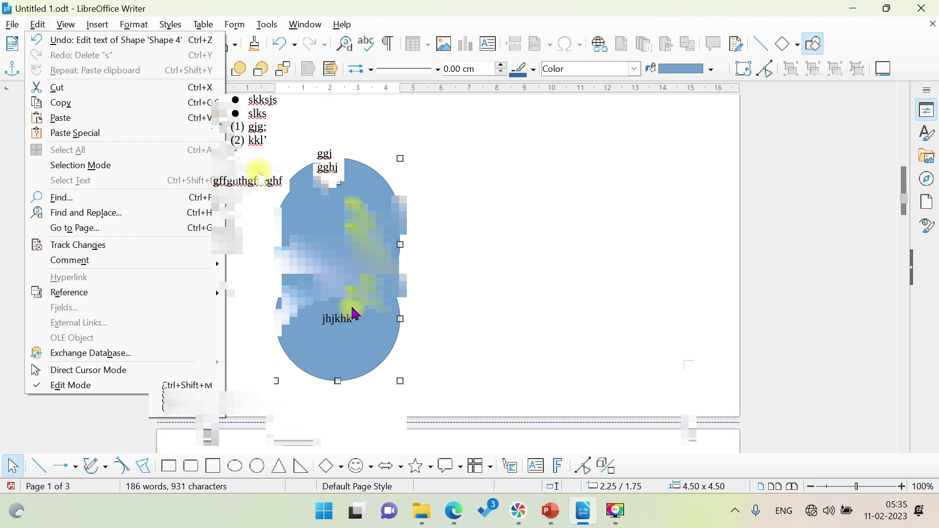
{"action": "left_click", "coordinate": [261, 177]}
{"action": "scroll", "coordinate": [261, 176], "scroll_direction": "up", "scroll_amount": 3}
{"action": "left_click", "coordinate": [329, 189]}
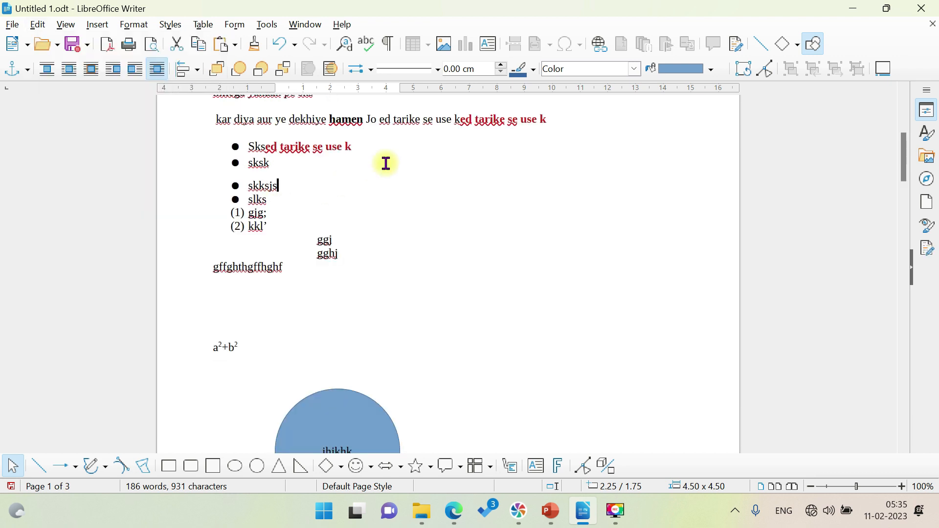
{"action": "left_click", "coordinate": [386, 163]}
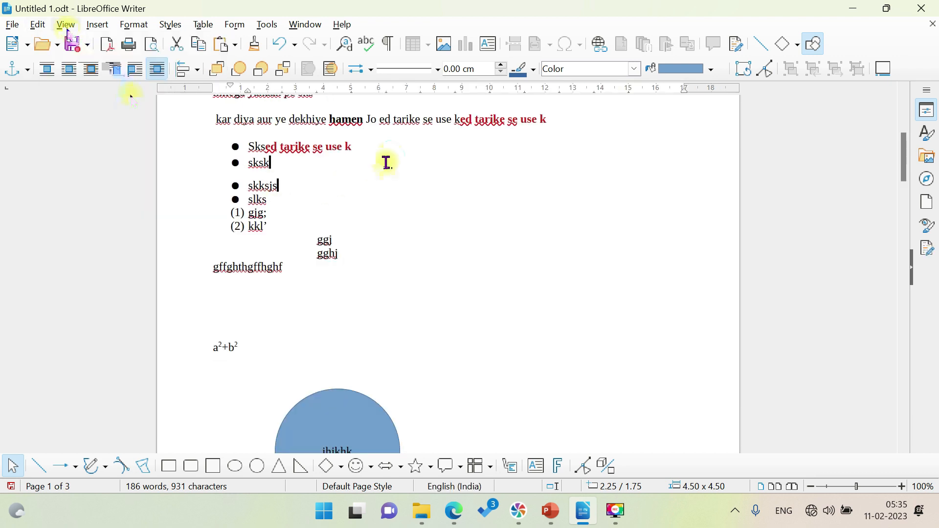
Use Find to search the document for "k" from the "sksk" bullet.
{"action": "left_click", "coordinate": [38, 25]}
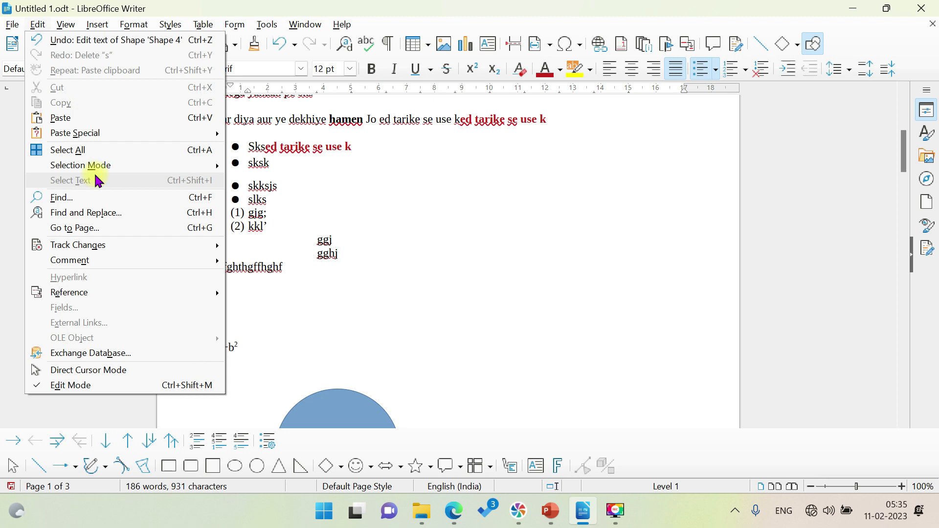
{"action": "left_click", "coordinate": [83, 199]}
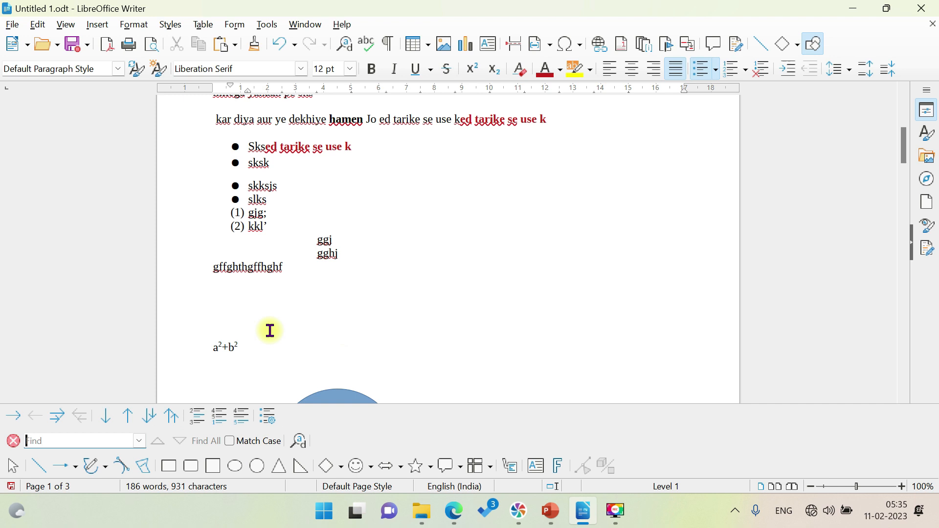
{"action": "type", "text": "k"}
{"action": "key", "text": "Return"}
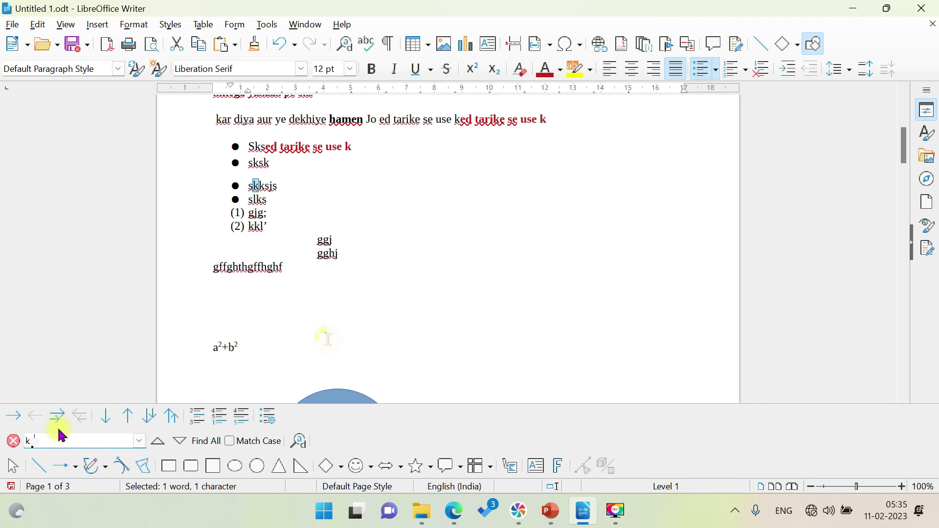
Step through the successive matches of "k" in the document.
{"action": "scroll", "coordinate": [355, 323], "scroll_direction": "up", "scroll_amount": 1}
{"action": "key", "text": "Return"}
{"action": "key", "text": "Return"}
{"action": "key", "text": "Return"}
{"action": "key", "text": "Return"}
{"action": "key", "text": "Return"}
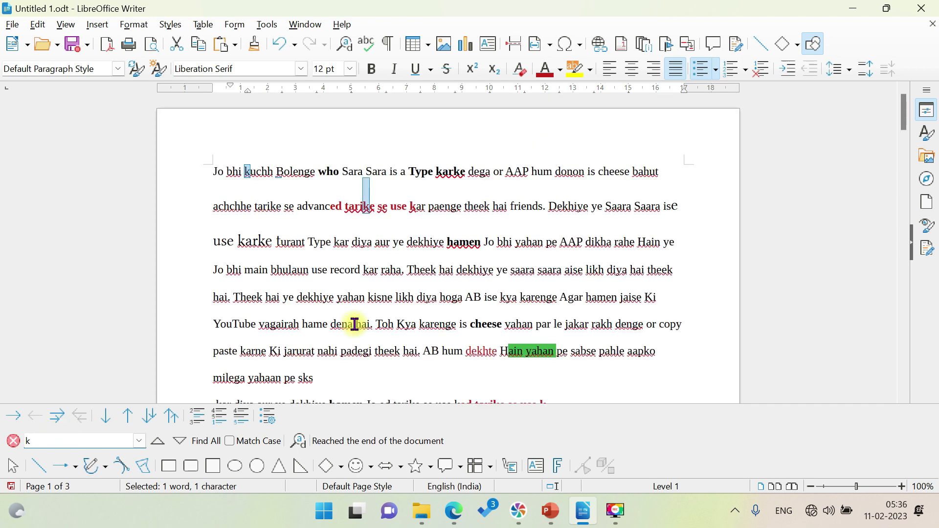
{"action": "key", "text": "Return"}
{"action": "key", "text": "Return"}
{"action": "key", "text": "Return"}
{"action": "key", "text": "Return"}
{"action": "key", "text": "Return"}
{"action": "key", "text": "Return"}
{"action": "key", "text": "Return"}
{"action": "key", "text": "Return"}
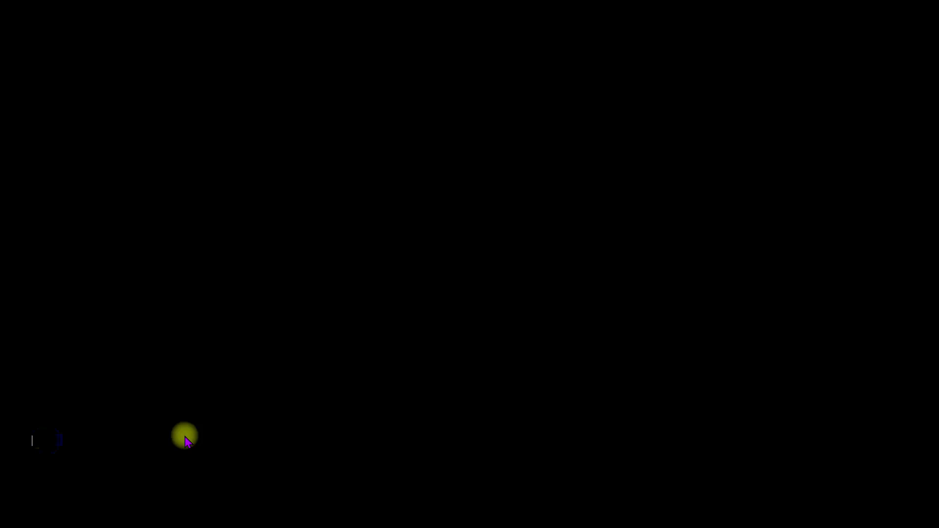
Continue to the following matches of "k" in the opening paragraph with Find.
{"action": "left_click", "coordinate": [180, 441]}
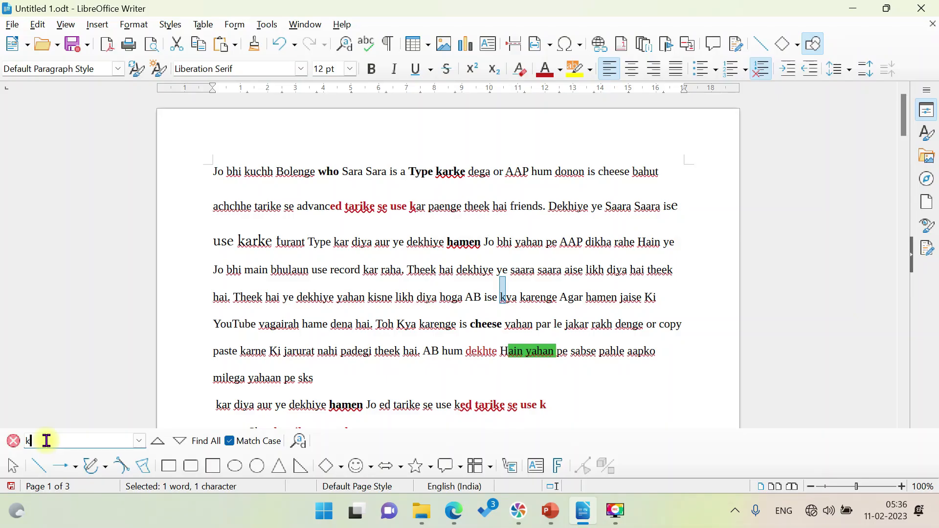
{"action": "key", "text": "Return"}
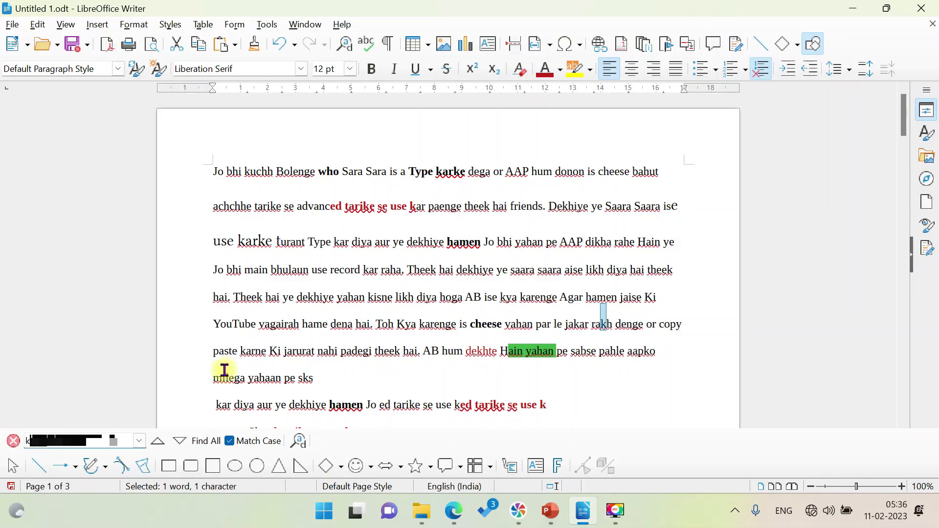
Set up Find and Replace to search for "k" and replace it with "h".
{"action": "left_click", "coordinate": [38, 24]}
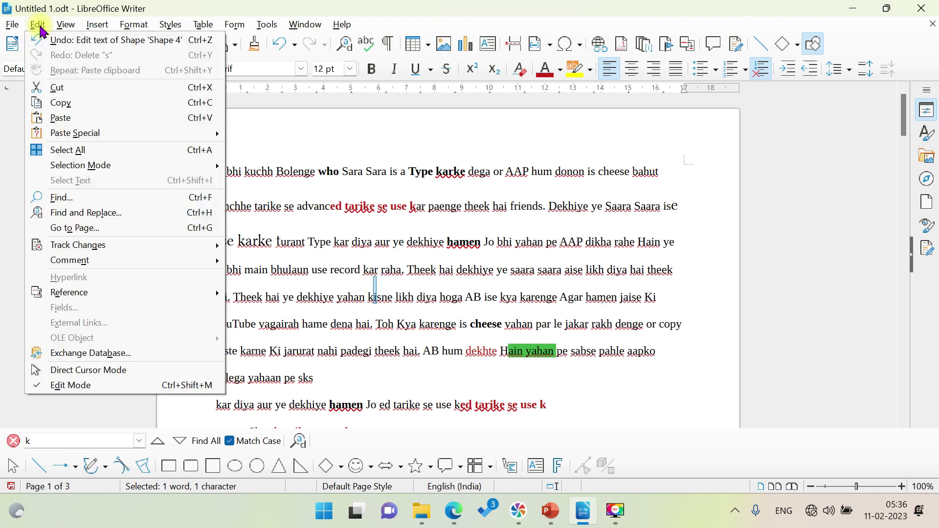
{"action": "left_click", "coordinate": [86, 222]}
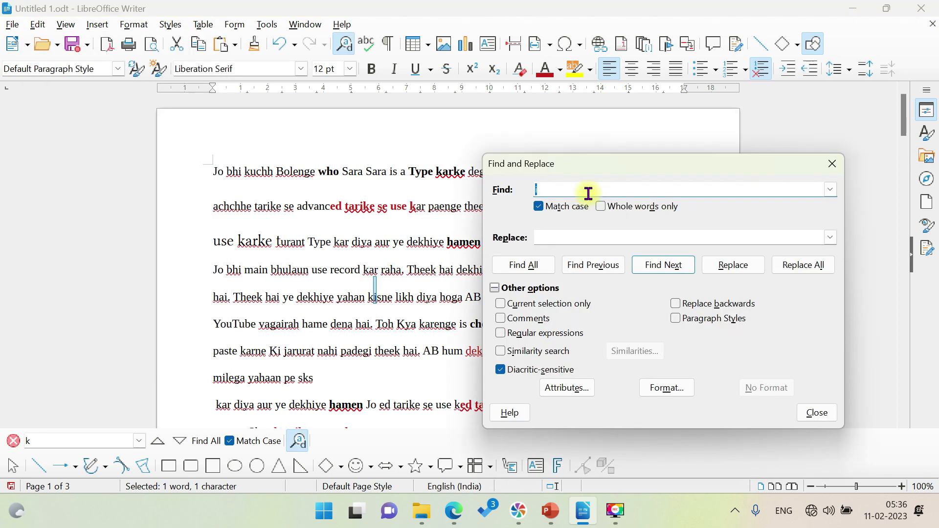
{"action": "left_click", "coordinate": [589, 194]}
{"action": "key", "text": "BackSpace"}
{"action": "type", "text": "k"}
{"action": "left_click", "coordinate": [577, 234]}
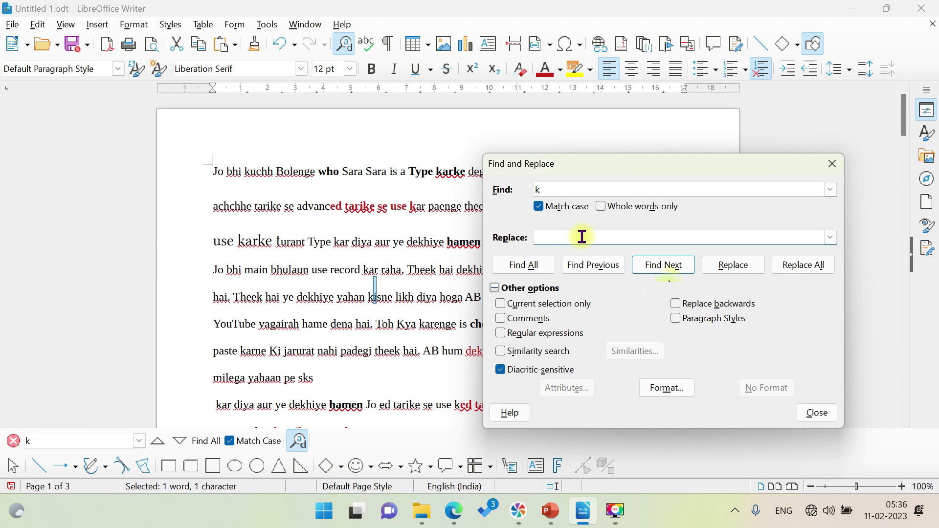
{"action": "type", "text": "h"}
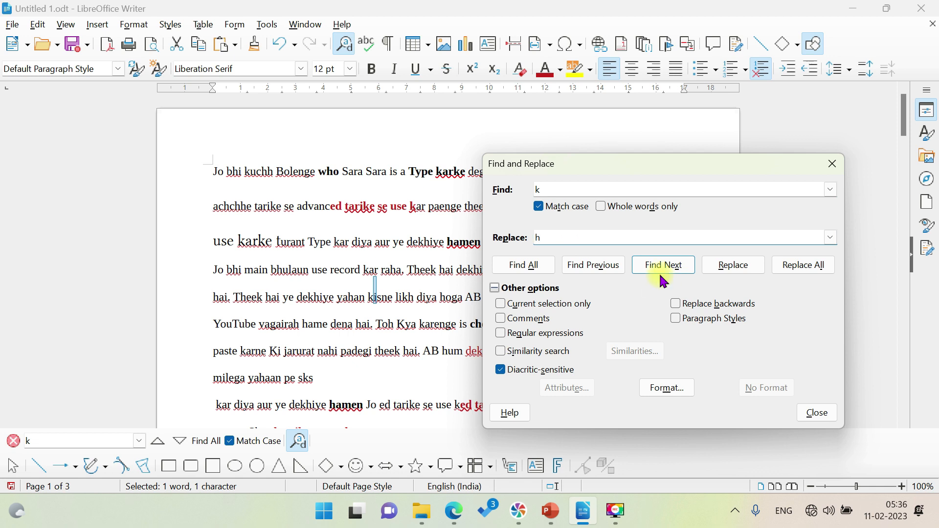
Find all occurrences of "k" and replace the first one, in "kuchh", with "h".
{"action": "left_click", "coordinate": [538, 266]}
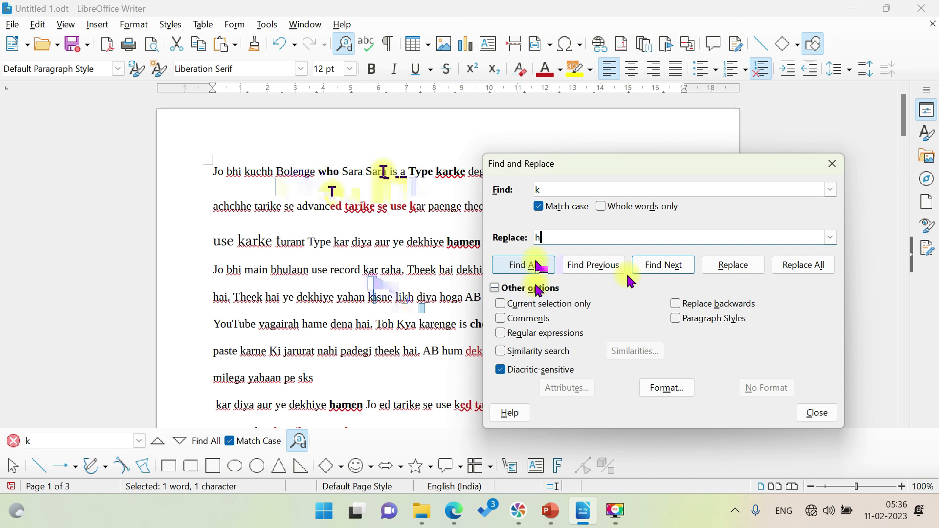
{"action": "left_click", "coordinate": [716, 274]}
{"action": "left_click", "coordinate": [259, 172]}
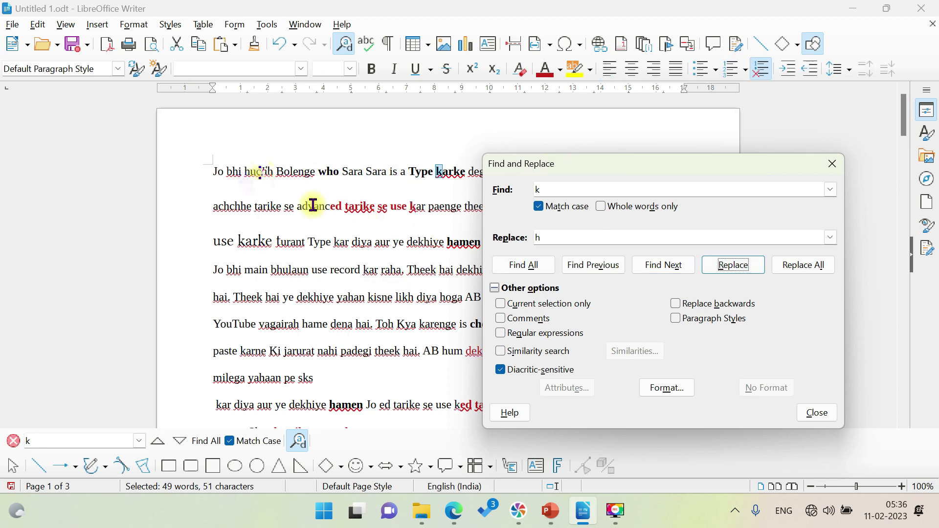
Replace all remaining occurrences of "k" with "h" and close Find and Replace.
{"action": "left_click", "coordinate": [799, 272]}
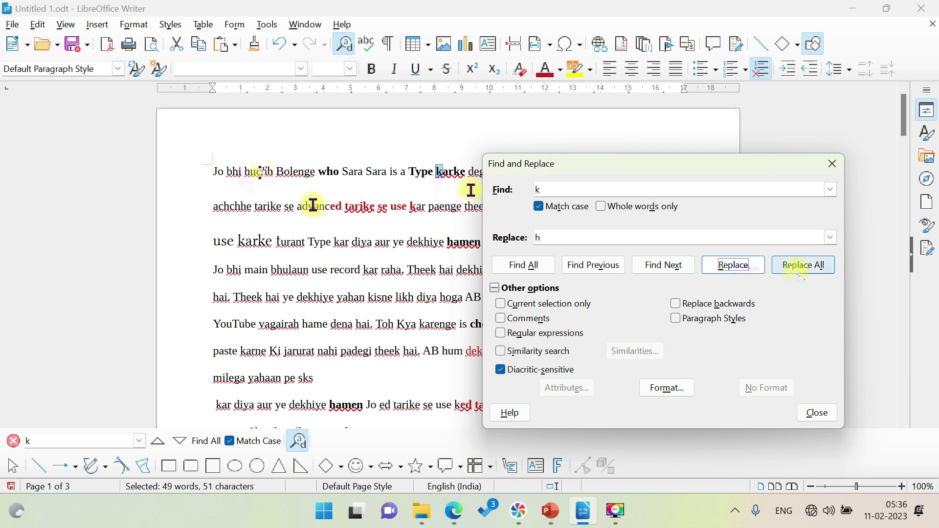
{"action": "left_click", "coordinate": [799, 272]}
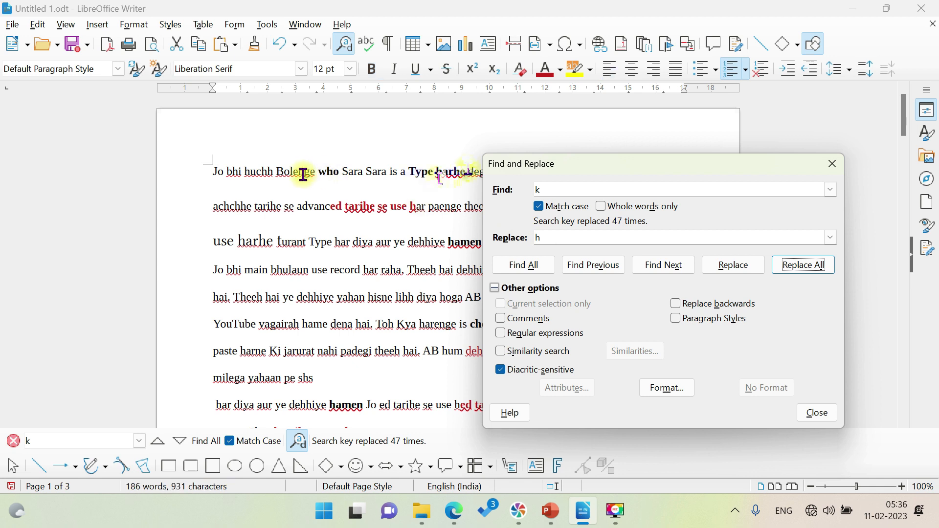
{"action": "left_click", "coordinate": [833, 165]}
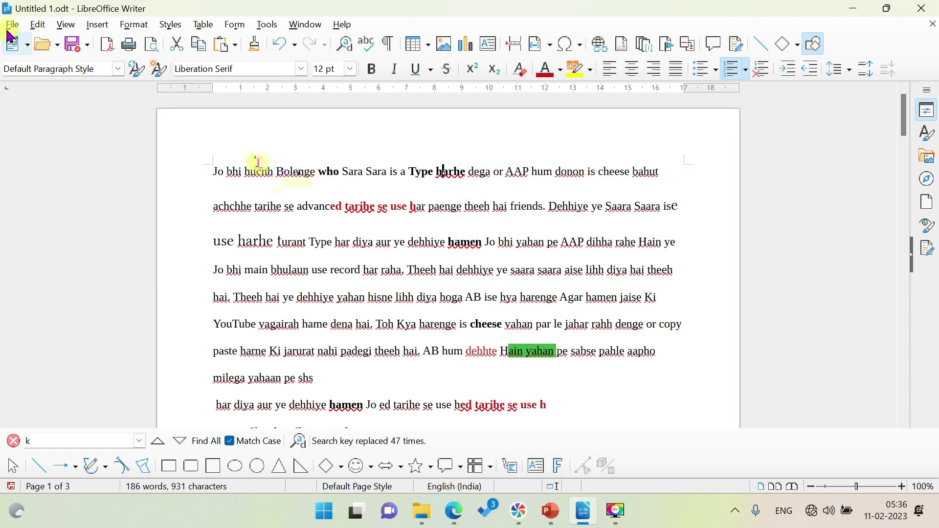
Jump to page 3 with Go to Page, view it, and return to the start of the document.
{"action": "left_click", "coordinate": [38, 25]}
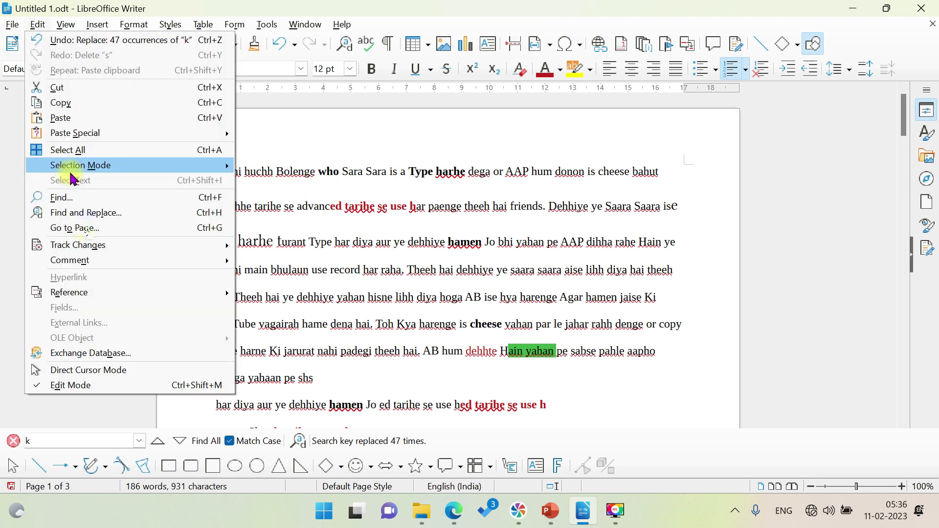
{"action": "left_click", "coordinate": [91, 230]}
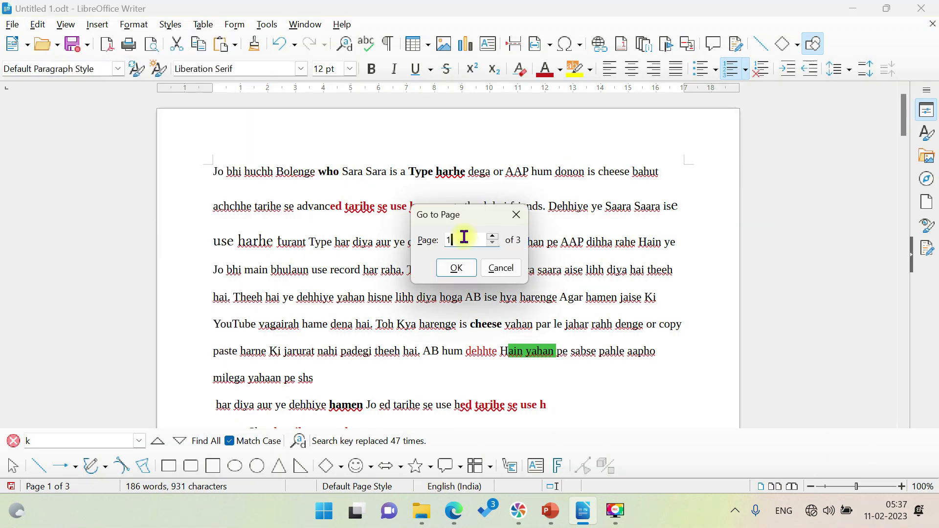
{"action": "key", "text": "BackSpace"}
{"action": "type", "text": "3"}
{"action": "key", "text": "Return"}
{"action": "scroll", "coordinate": [464, 235], "scroll_direction": "down", "scroll_amount": 3}
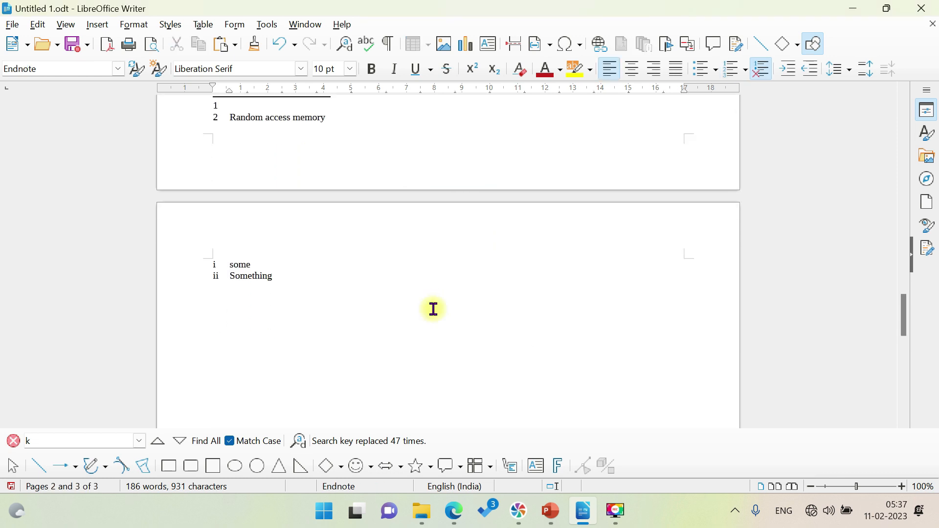
{"action": "scroll", "coordinate": [433, 310], "scroll_direction": "up", "scroll_amount": 10}
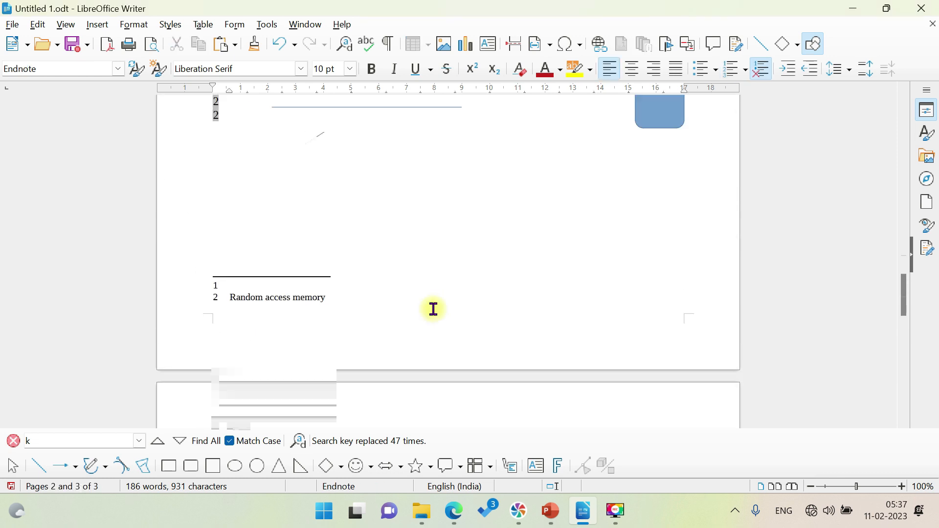
{"action": "scroll", "coordinate": [433, 309], "scroll_direction": "up", "scroll_amount": 10}
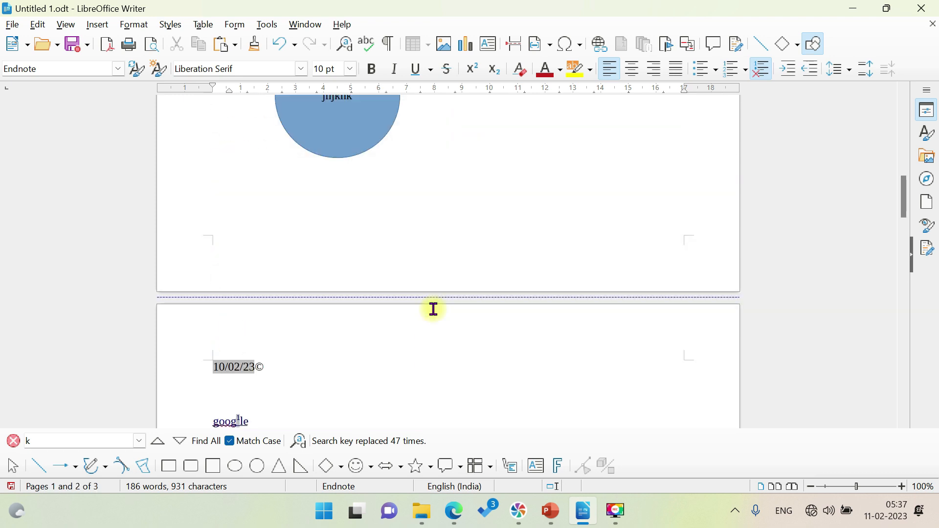
{"action": "scroll", "coordinate": [434, 310], "scroll_direction": "up", "scroll_amount": 10}
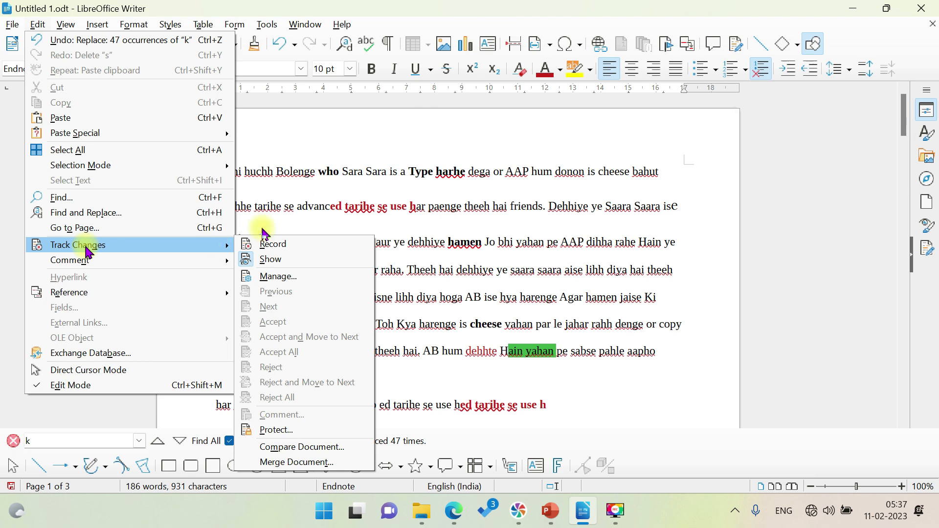
Turn on change recording and place the cursor on the blank line above the a²+b² formula.
{"action": "left_click", "coordinate": [591, 397]}
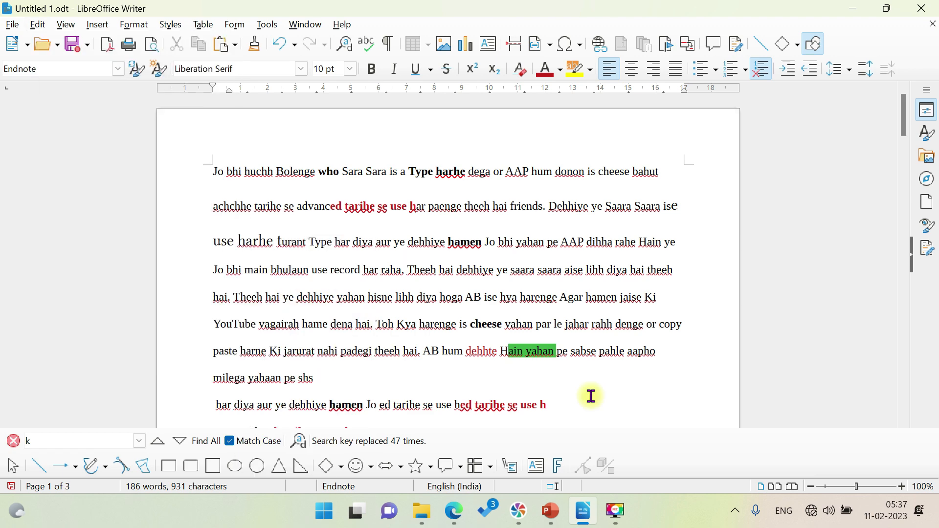
{"action": "scroll", "coordinate": [572, 393], "scroll_direction": "down", "scroll_amount": 8}
{"action": "scroll", "coordinate": [498, 355], "scroll_direction": "down", "scroll_amount": 2}
{"action": "left_click", "coordinate": [357, 220]}
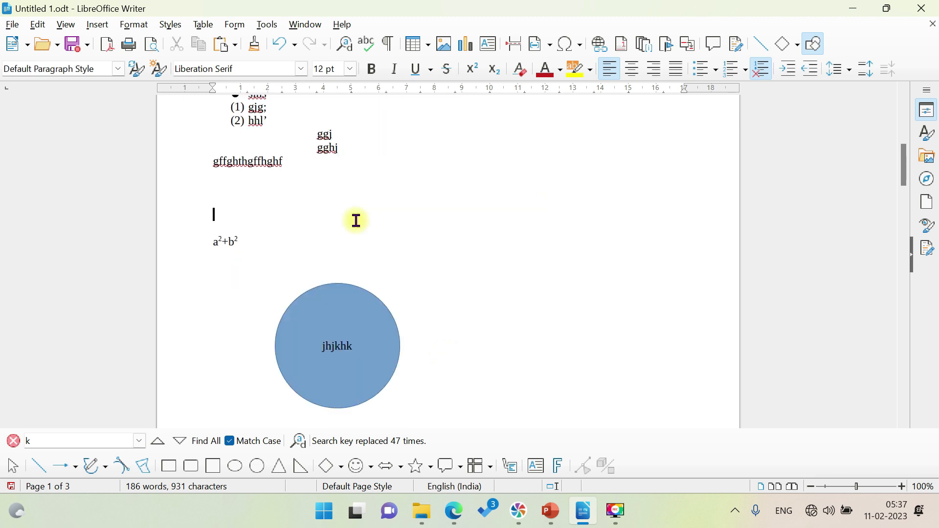
Enter "somthing is missing in this page. You can find this in just two minute." above the formula and start a new paragraph.
{"action": "type", "text": "somthing is missing in "}
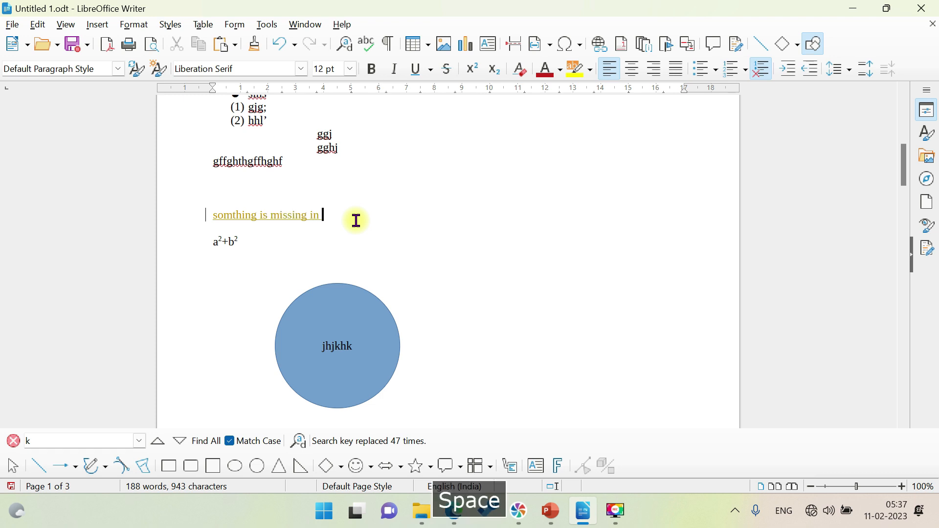
{"action": "type", "text": "it"}
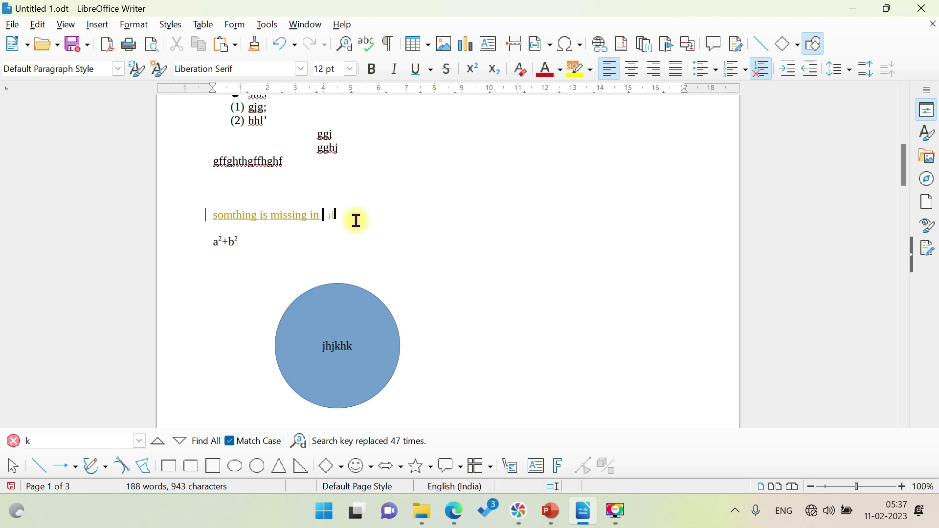
{"action": "type", "text": "is page y"}
{"action": "type", "text": "ou"}
{"action": "type", "text": " a"}
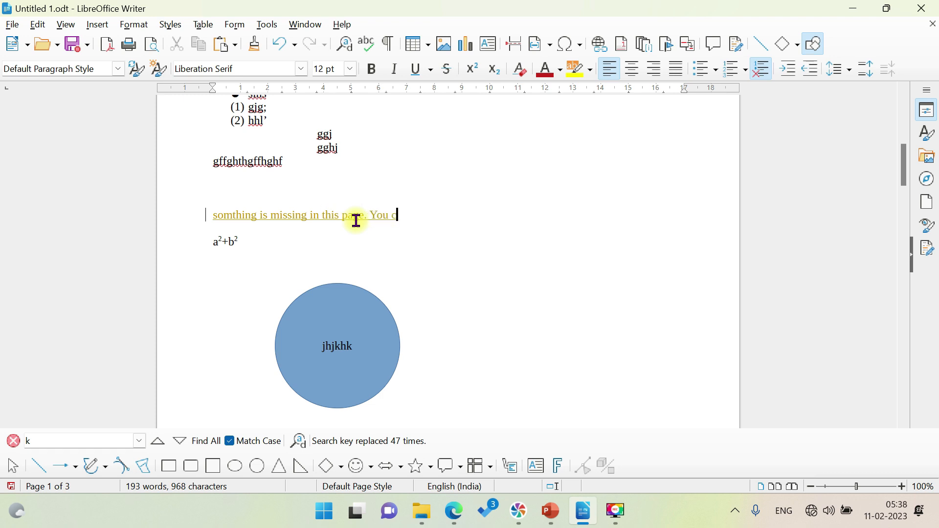
{"action": "type", "text": " an fine"}
{"action": "key", "text": "BackSpace"}
{"action": "key", "text": "BackSpace"}
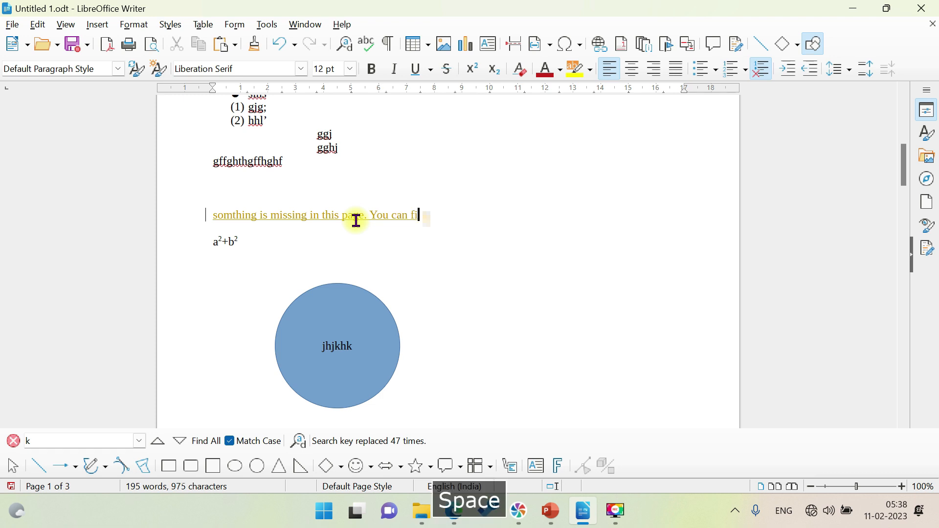
{"action": "type", "text": "nd this in just two minute"}
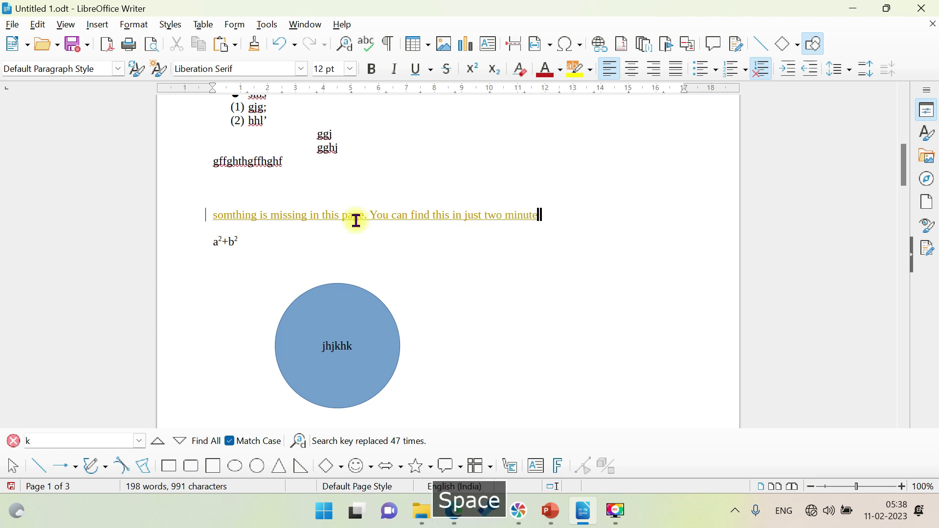
{"action": "type", "text": " ."}
{"action": "key", "text": "Return"}
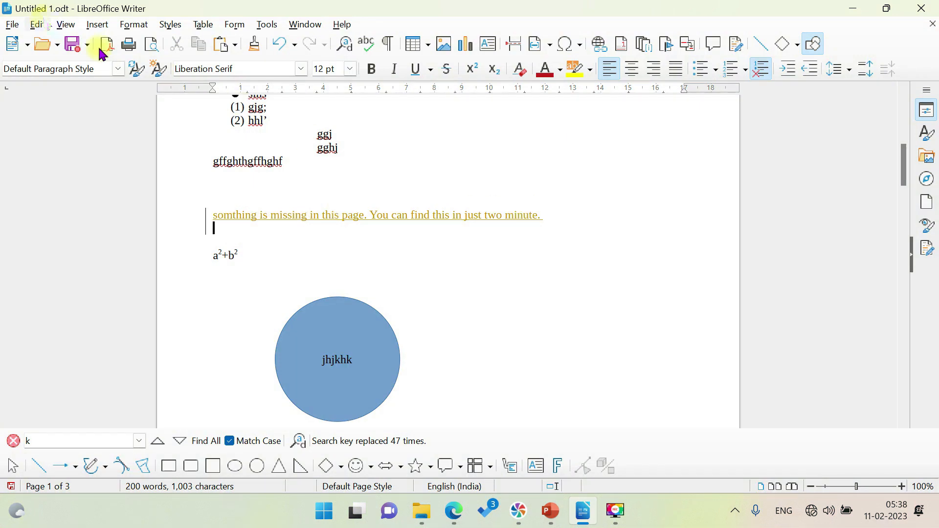
Turn off the display of tracked changes in the document.
{"action": "left_click", "coordinate": [38, 25]}
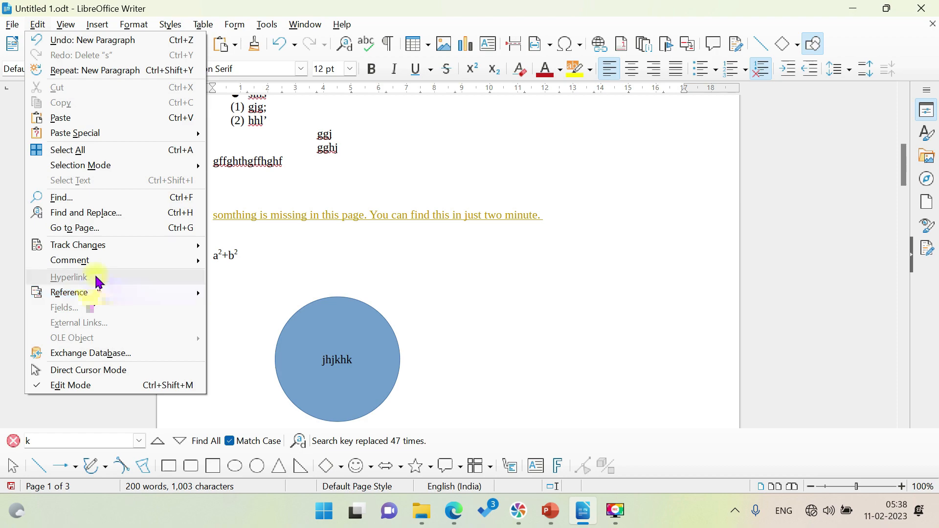
{"action": "mouse_move", "coordinate": [104, 250]}
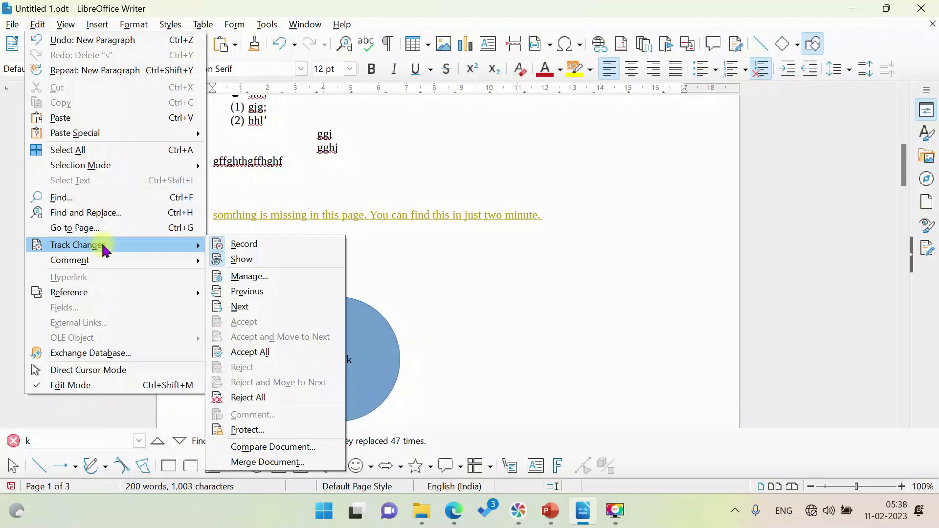
{"action": "left_click", "coordinate": [252, 254]}
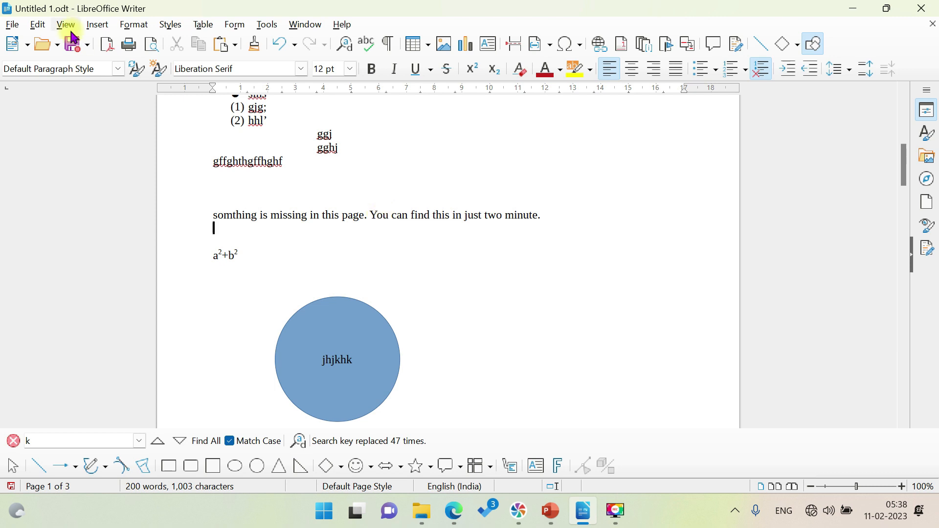
Accept all tracked changes in the document.
{"action": "left_click", "coordinate": [49, 27]}
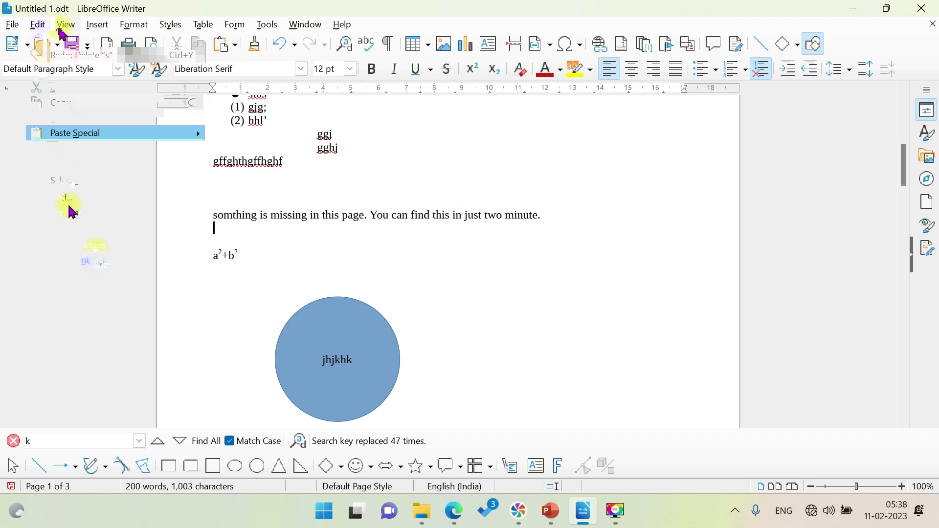
{"action": "mouse_move", "coordinate": [186, 245]}
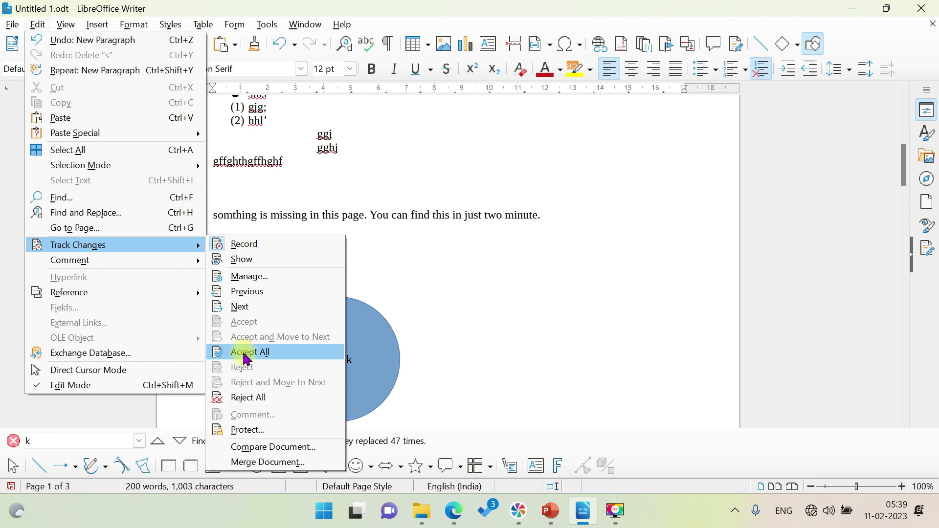
{"action": "left_click", "coordinate": [268, 406]}
{"action": "scroll", "coordinate": [266, 231], "scroll_direction": "up", "scroll_amount": 2}
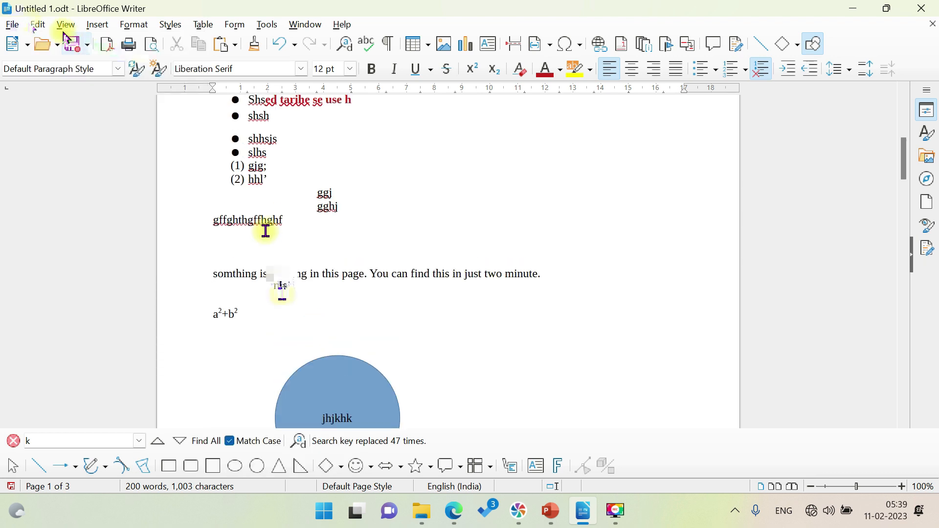
Open the password protection settings for tracked changes and close them without setting a password.
{"action": "left_click", "coordinate": [39, 27]}
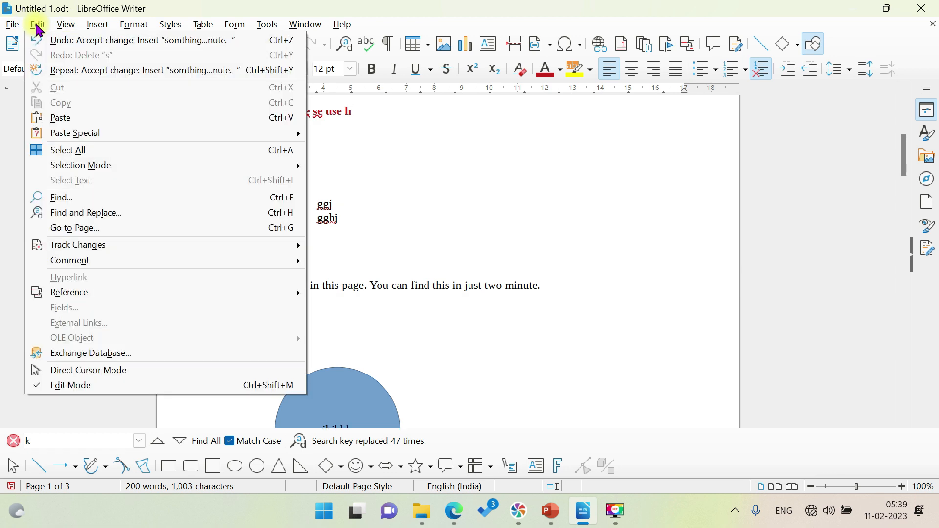
{"action": "mouse_move", "coordinate": [83, 253]}
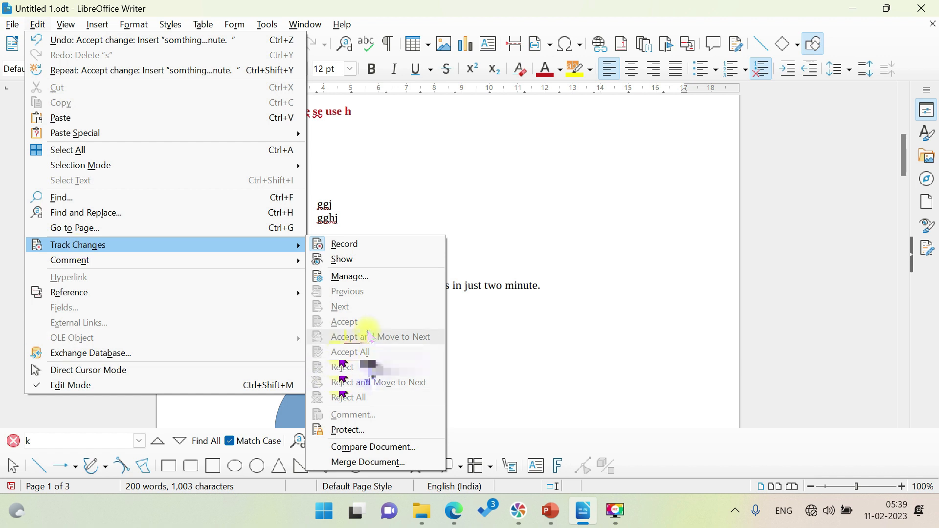
{"action": "left_click", "coordinate": [369, 429]}
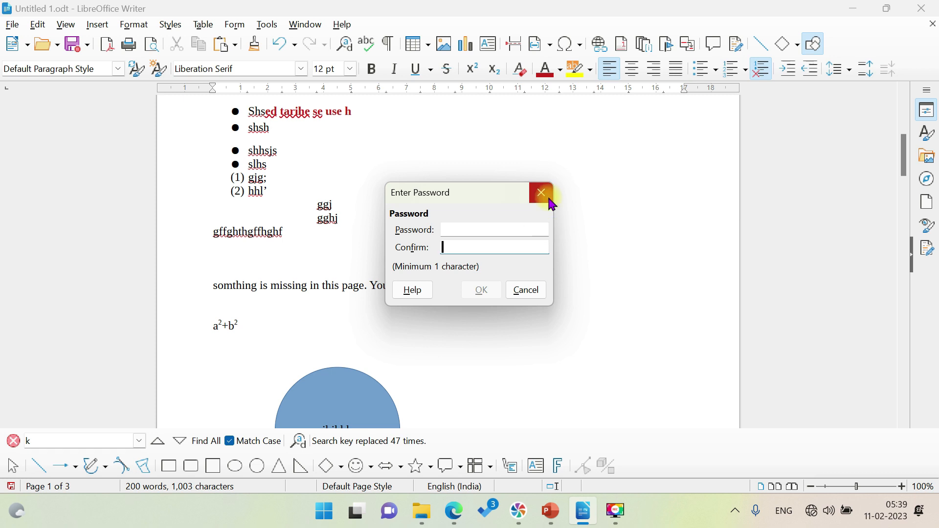
{"action": "left_click", "coordinate": [551, 201]}
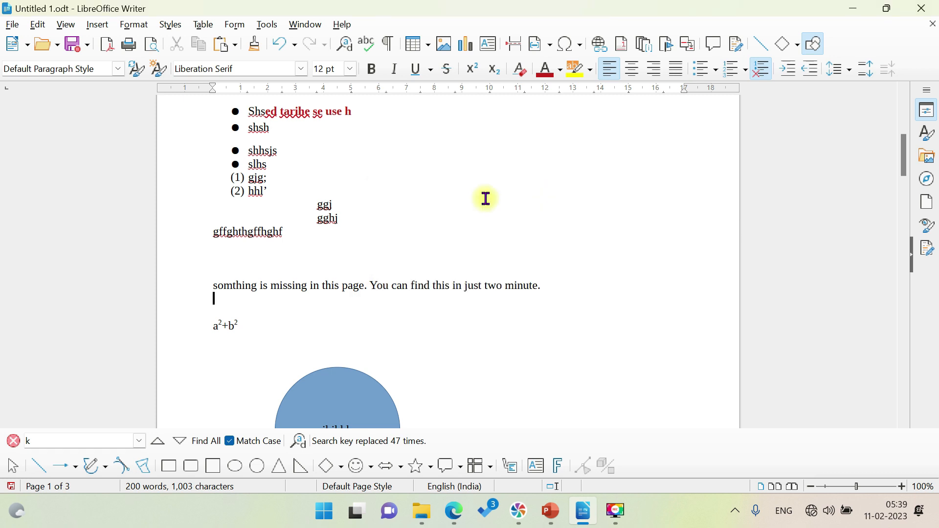
Insert a comment reading "Add new line" at the empty line below the sentence ending in "two minute.".
{"action": "left_click", "coordinate": [38, 24]}
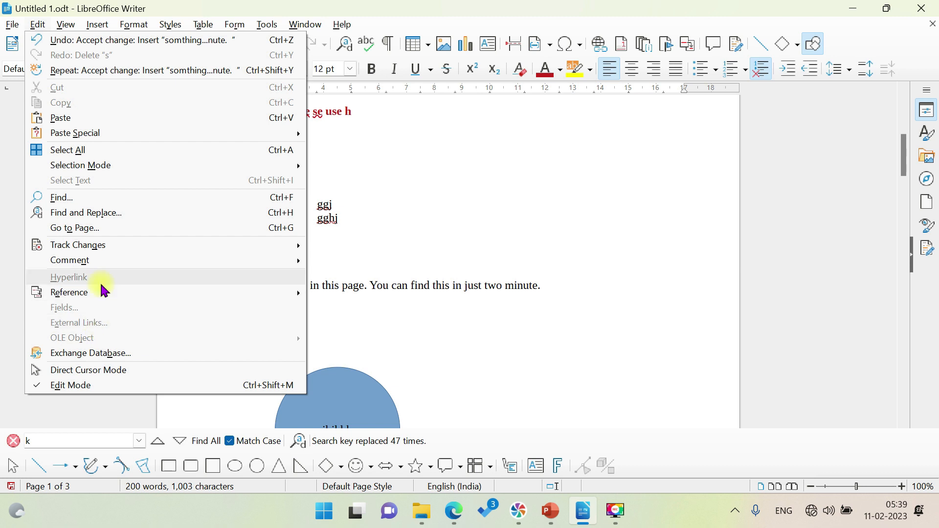
{"action": "mouse_move", "coordinate": [98, 296]}
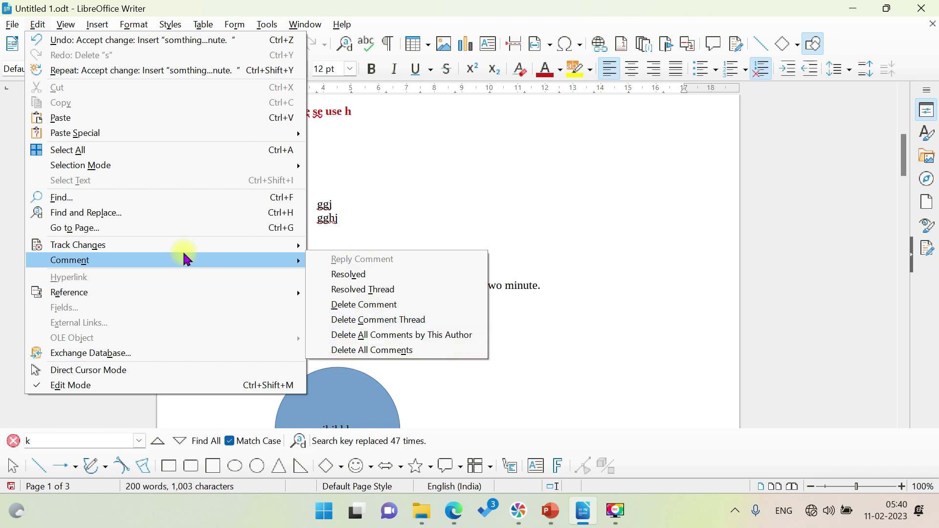
{"action": "left_click", "coordinate": [106, 20]}
{"action": "left_click", "coordinate": [109, 24]}
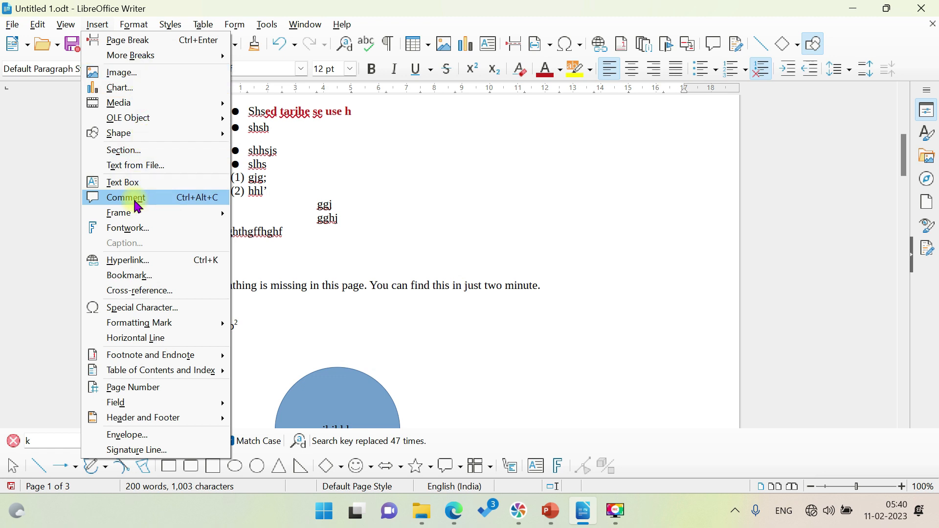
{"action": "left_click", "coordinate": [192, 200]}
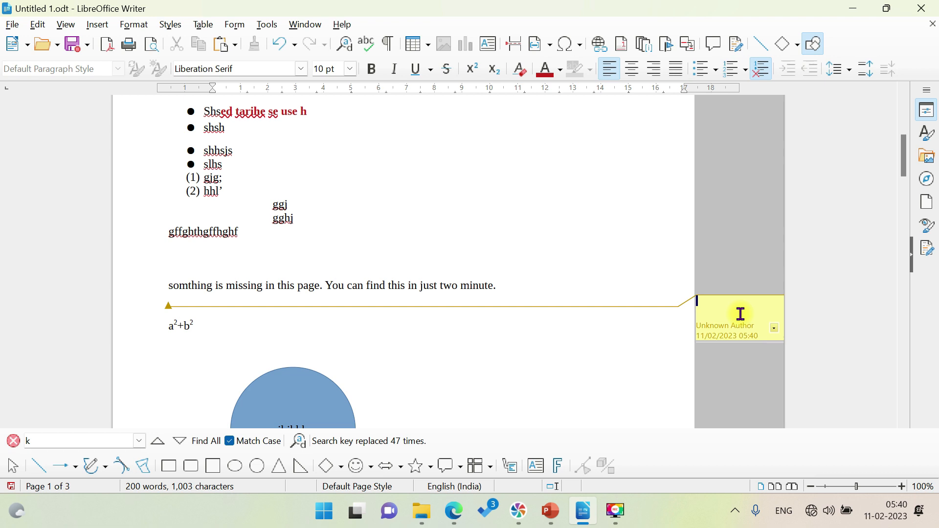
{"action": "type", "text": "Add new n"}
{"action": "key", "text": "BackSpace"}
{"action": "type", "text": "w l"}
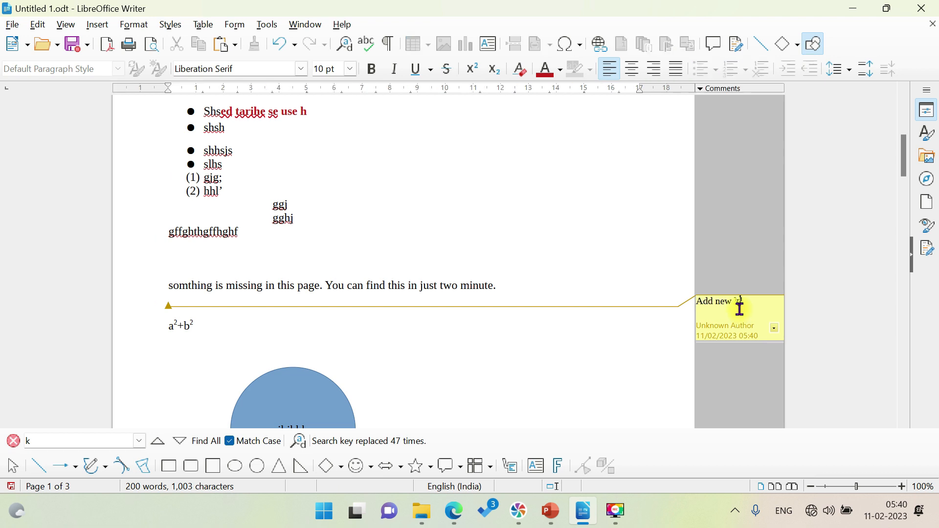
{"action": "type", "text": "ine"}
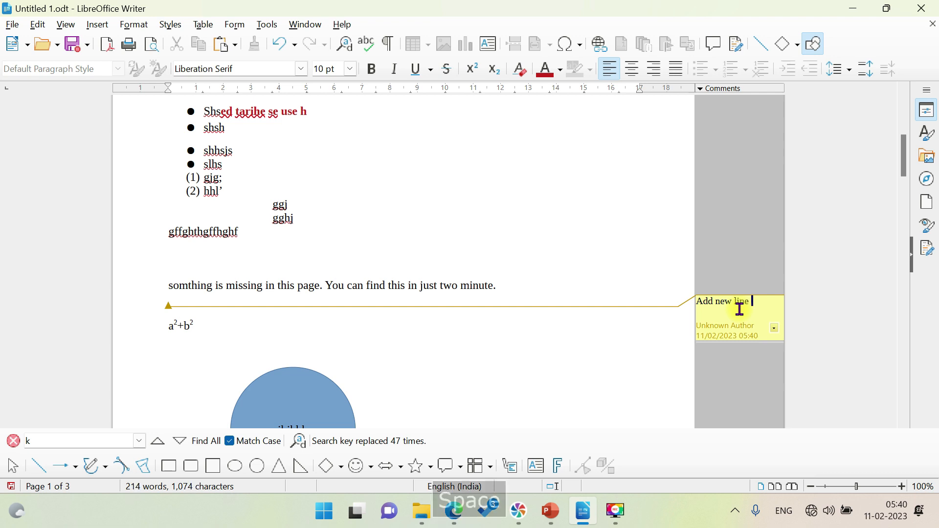
{"action": "key", "text": "Escape"}
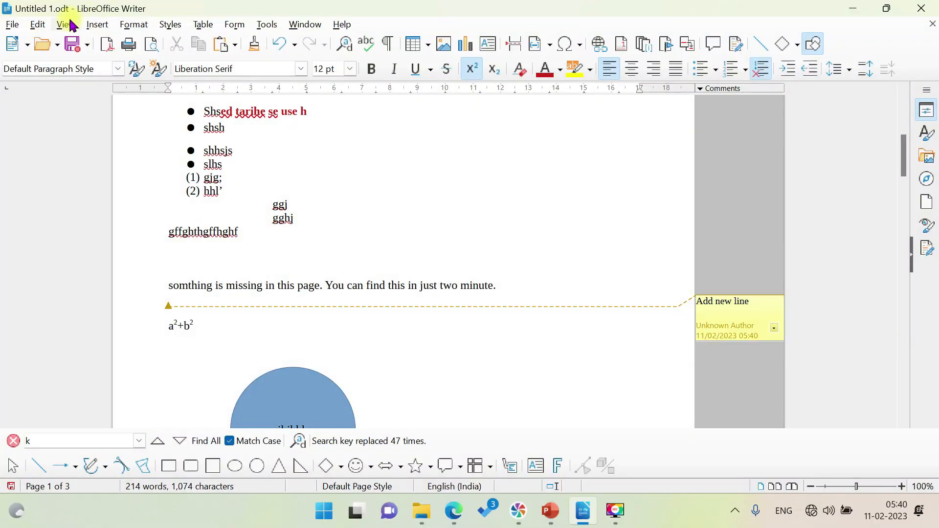
Reject all tracked changes in the document.
{"action": "left_click", "coordinate": [38, 25]}
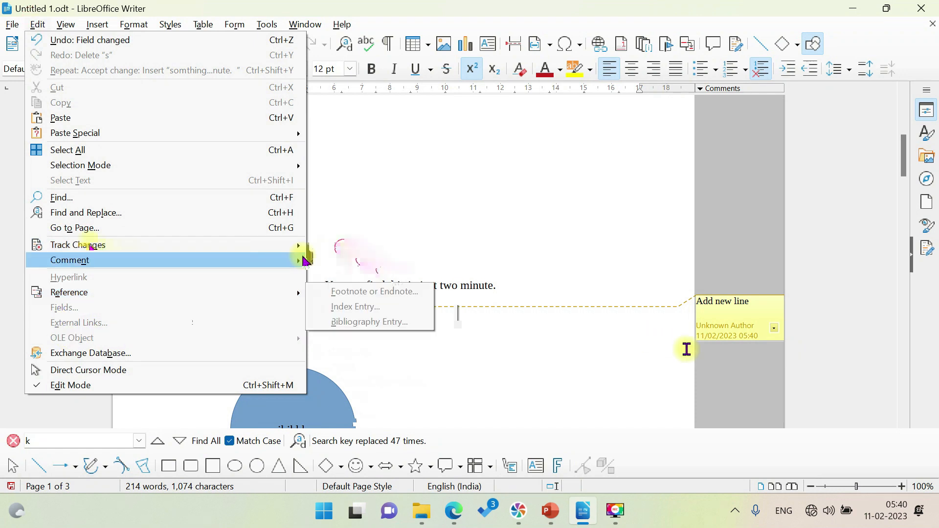
{"action": "left_click", "coordinate": [197, 323]}
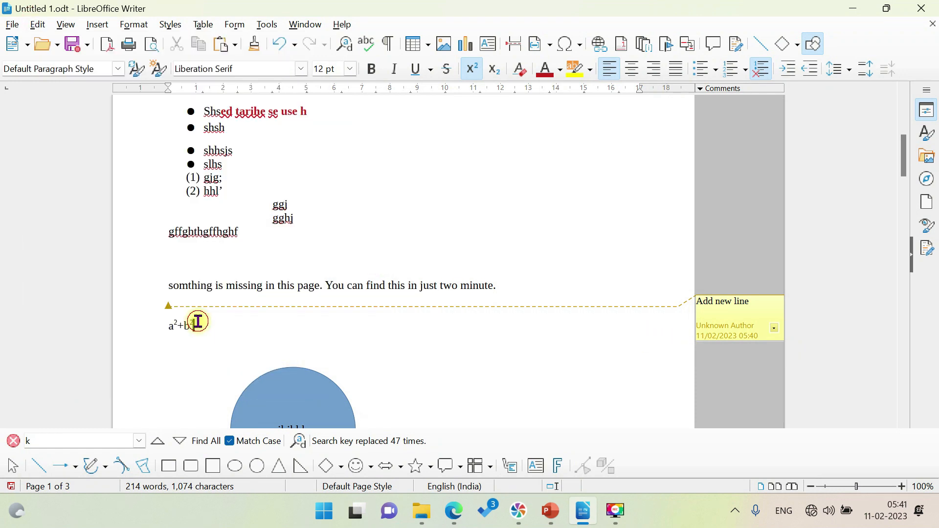
{"action": "left_click", "coordinate": [41, 27]}
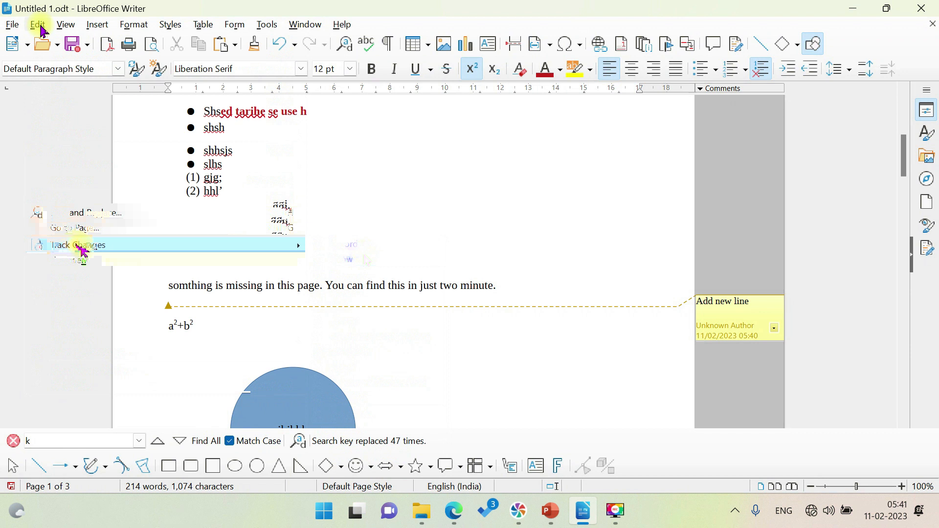
{"action": "left_click", "coordinate": [172, 303]}
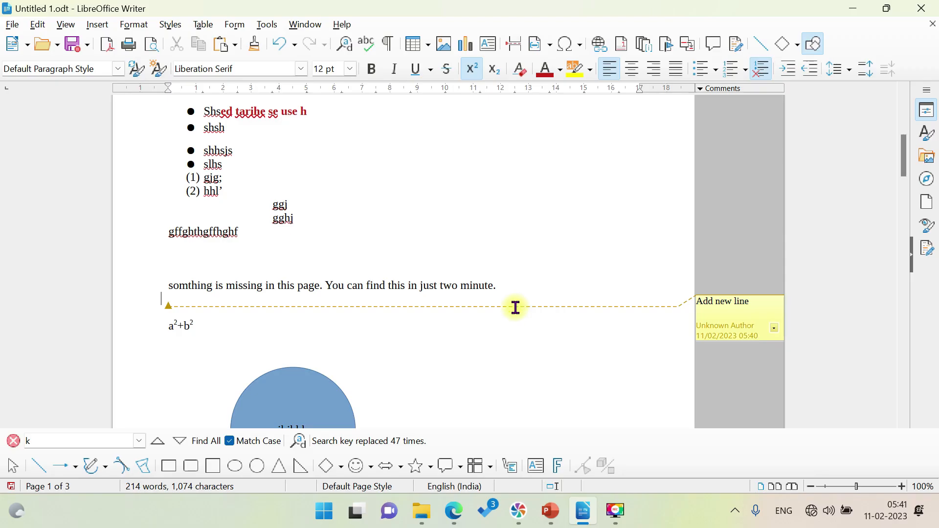
{"action": "left_click", "coordinate": [172, 311]}
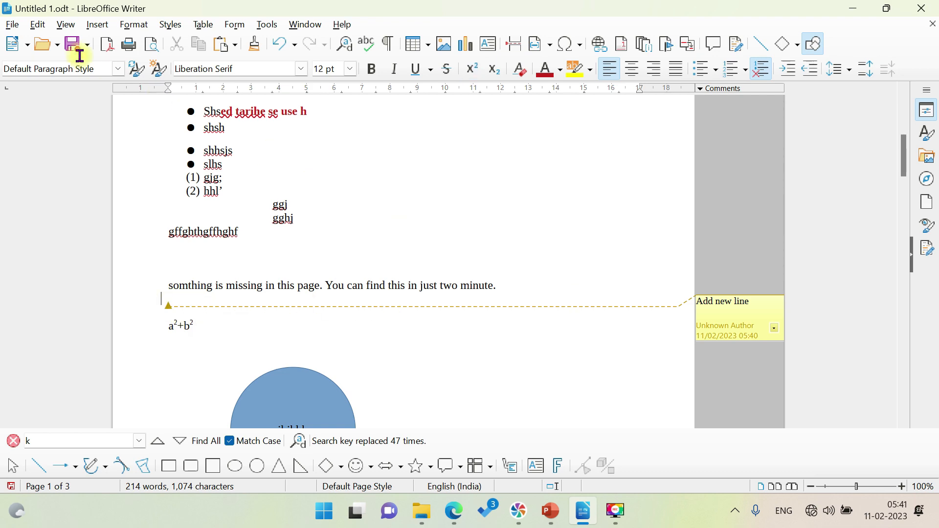
{"action": "left_click", "coordinate": [44, 23]}
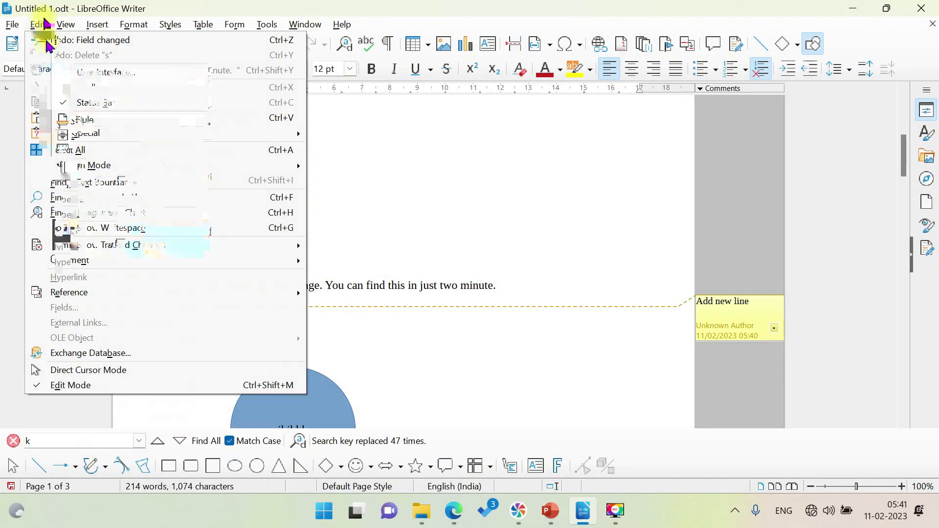
{"action": "mouse_move", "coordinate": [95, 246]}
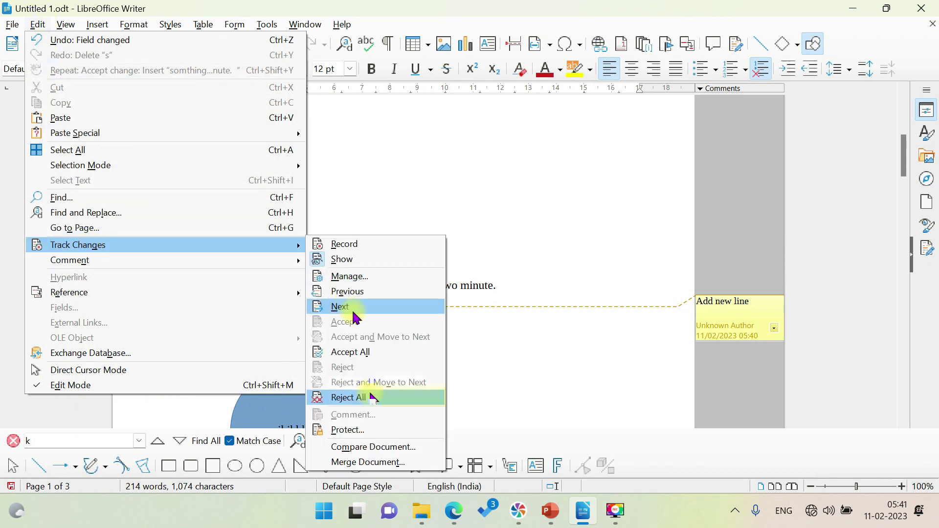
{"action": "left_click", "coordinate": [373, 398]}
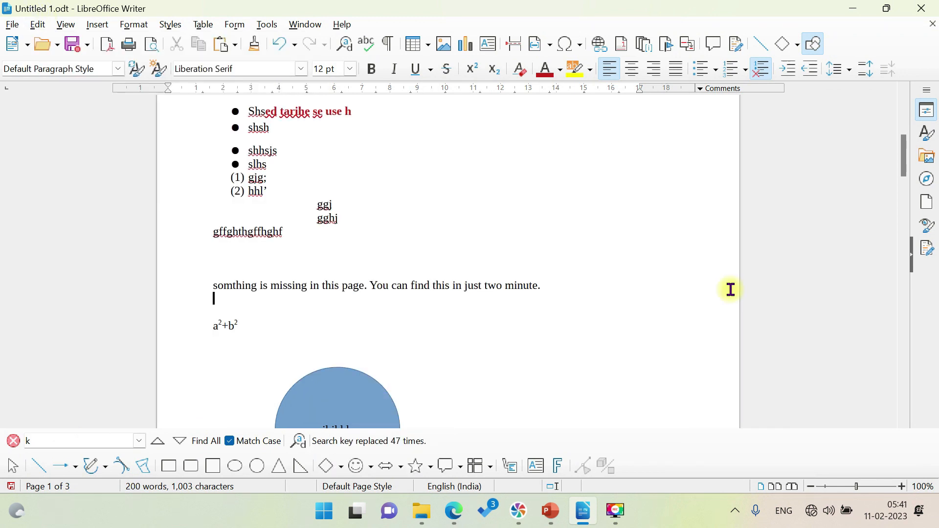
{"action": "left_click", "coordinate": [227, 284]}
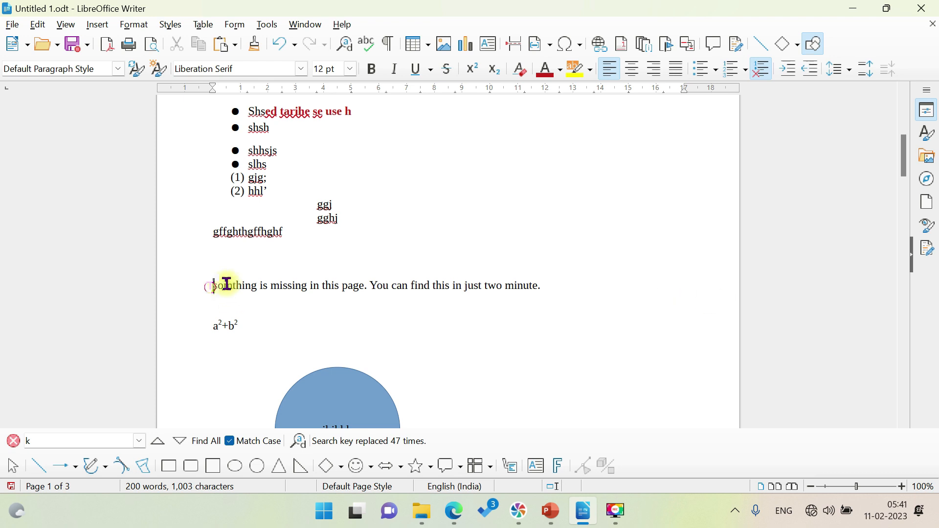
{"action": "left_click", "coordinate": [563, 288]}
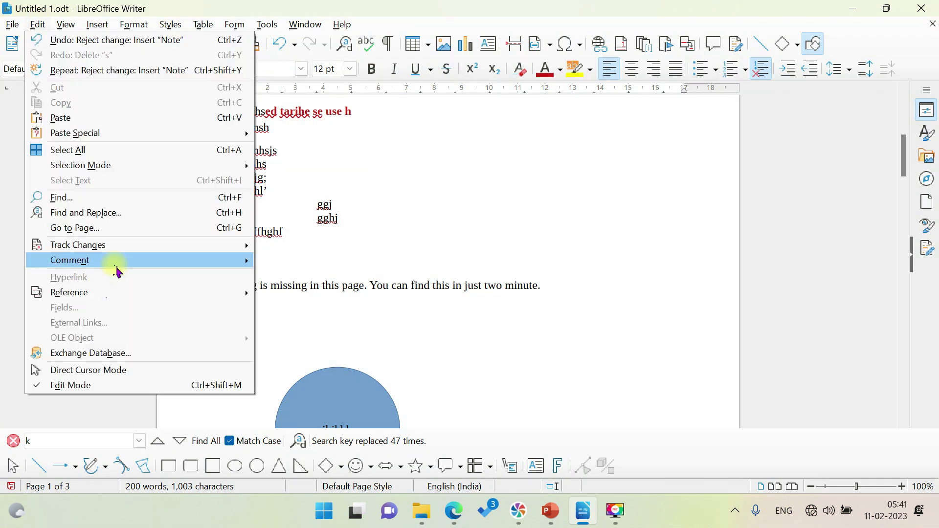
{"action": "mouse_move", "coordinate": [98, 26]}
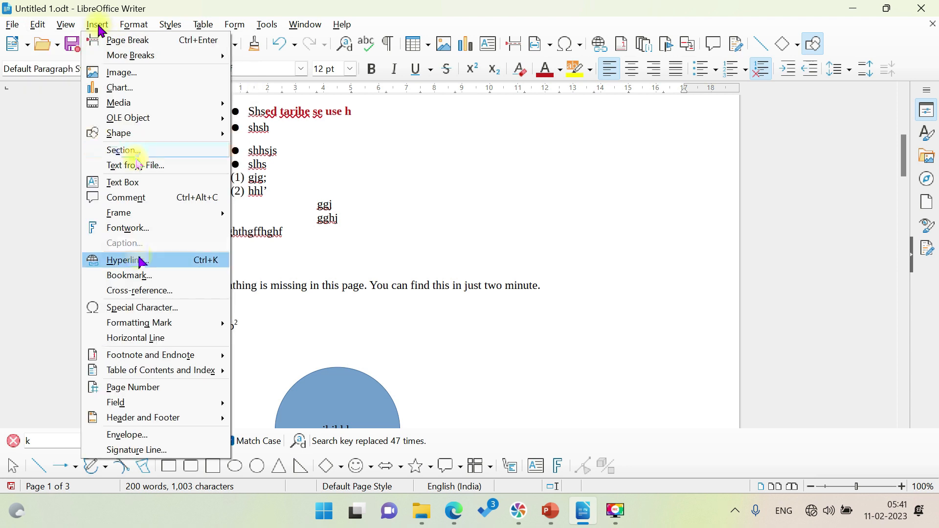
{"action": "left_click", "coordinate": [264, 294]}
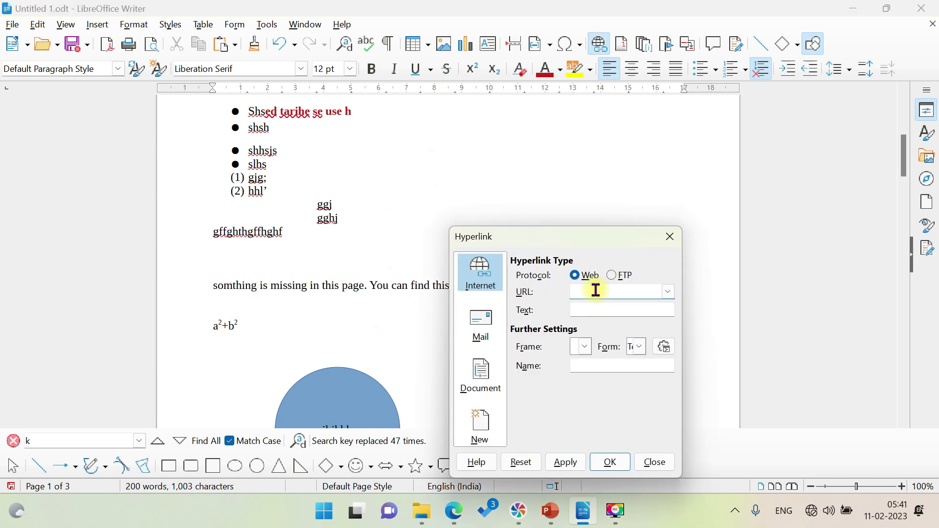
{"action": "type", "text": "www.go"}
{"action": "type", "text": "ogle"}
{"action": "type", "text": ".com"}
{"action": "key", "text": "Tab"}
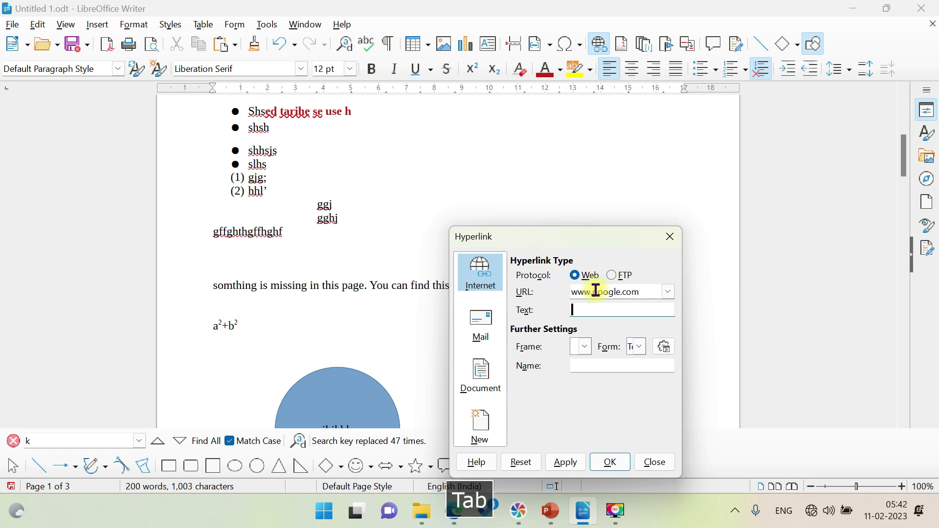
{"action": "type", "text": "g"}
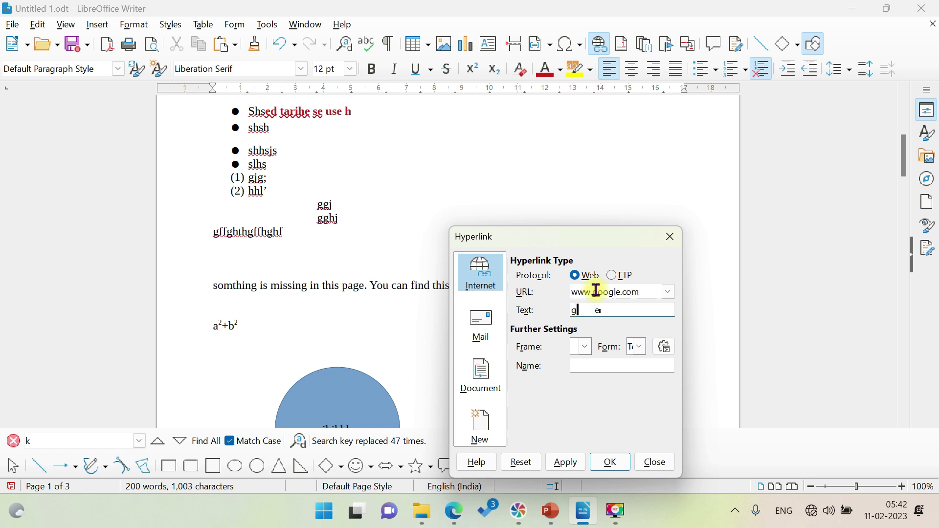
{"action": "type", "text": "oogle"}
{"action": "key", "text": "Return"}
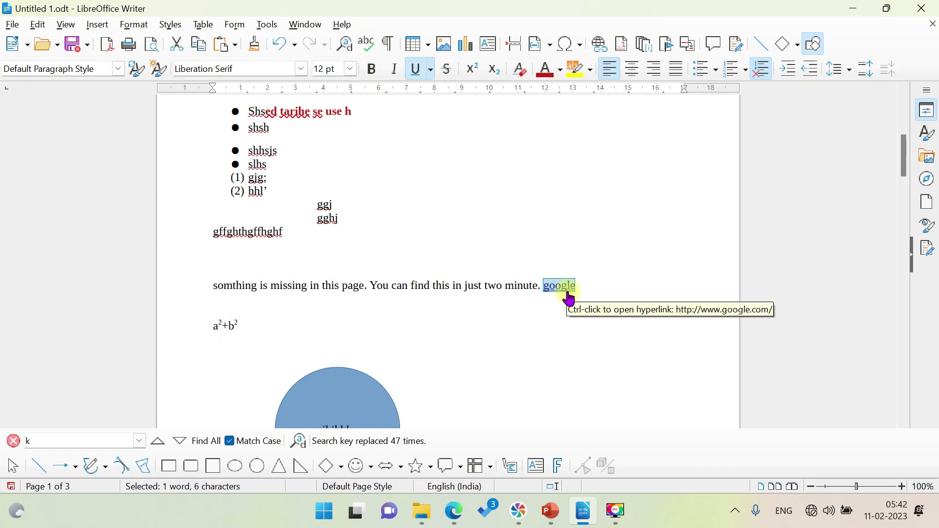
{"action": "left_click", "coordinate": [593, 288]}
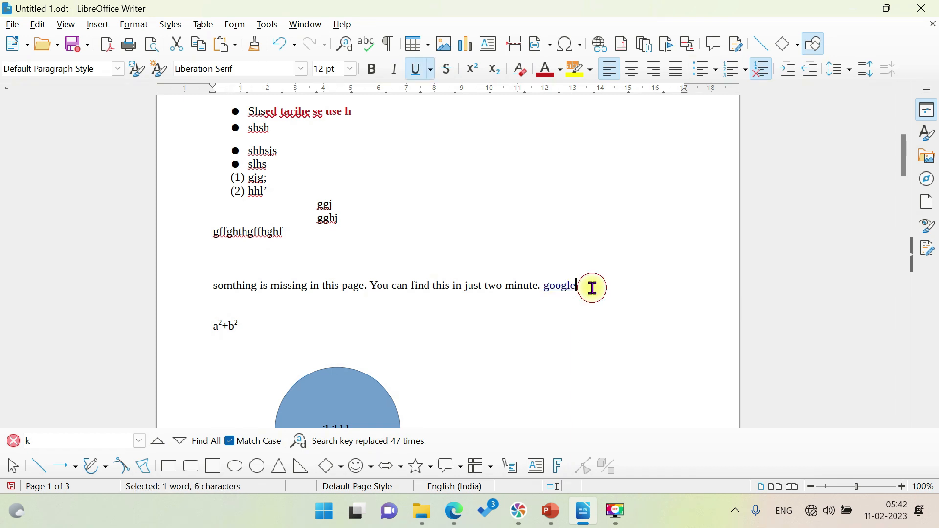
Insert a cross-reference to the heading "computer" as an unstyled page number at the google hyperlink.
{"action": "left_click", "coordinate": [42, 25]}
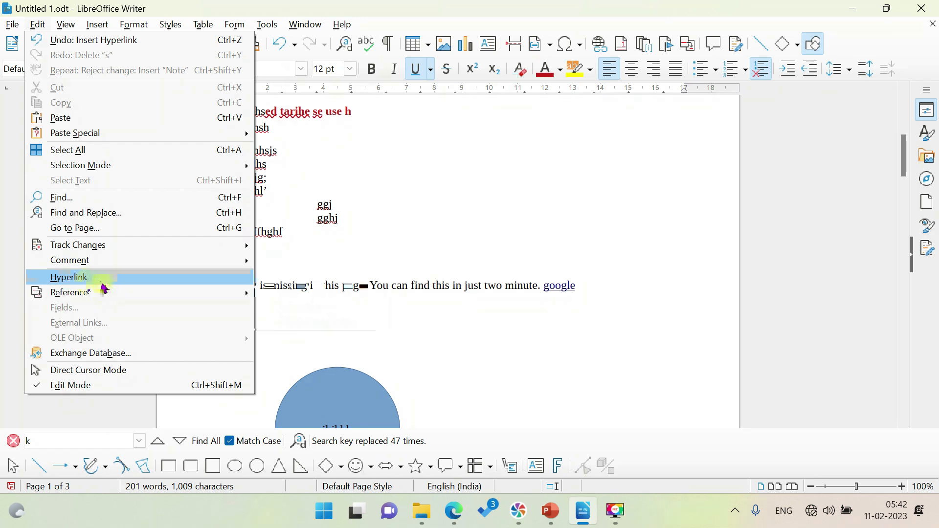
{"action": "mouse_move", "coordinate": [106, 293]}
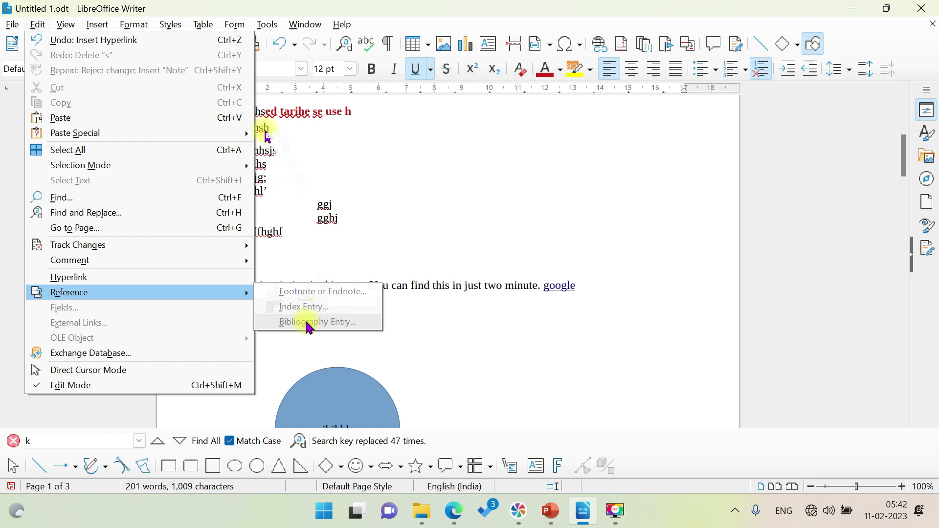
{"action": "mouse_move", "coordinate": [133, 27]}
{"action": "mouse_move", "coordinate": [99, 26]}
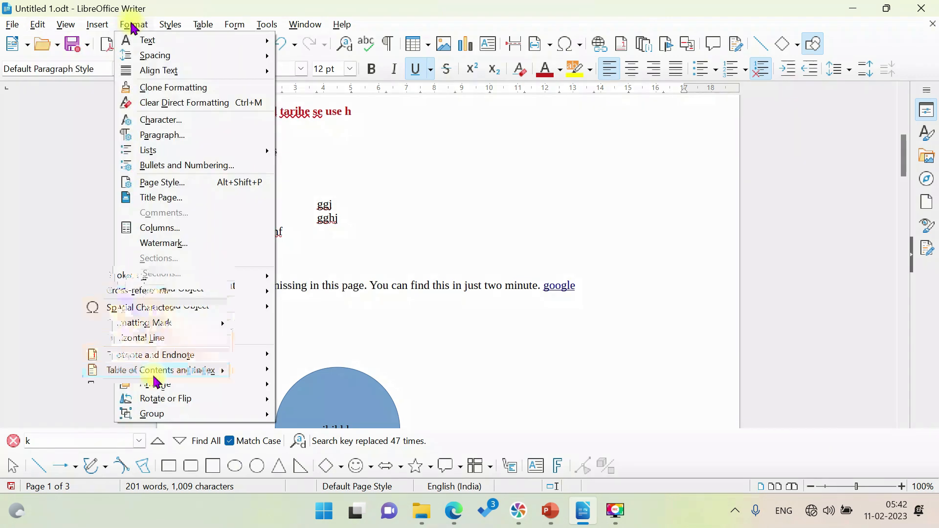
{"action": "mouse_move", "coordinate": [155, 419]}
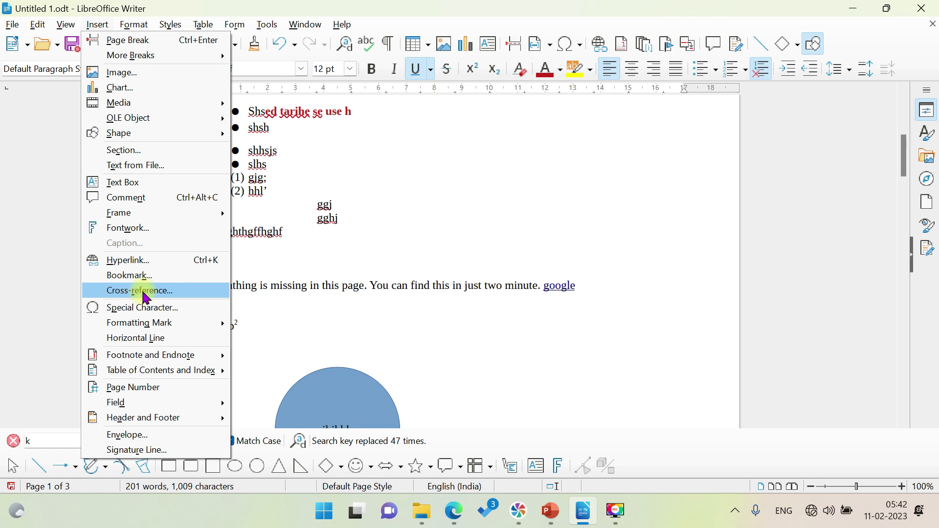
{"action": "left_click", "coordinate": [146, 289]}
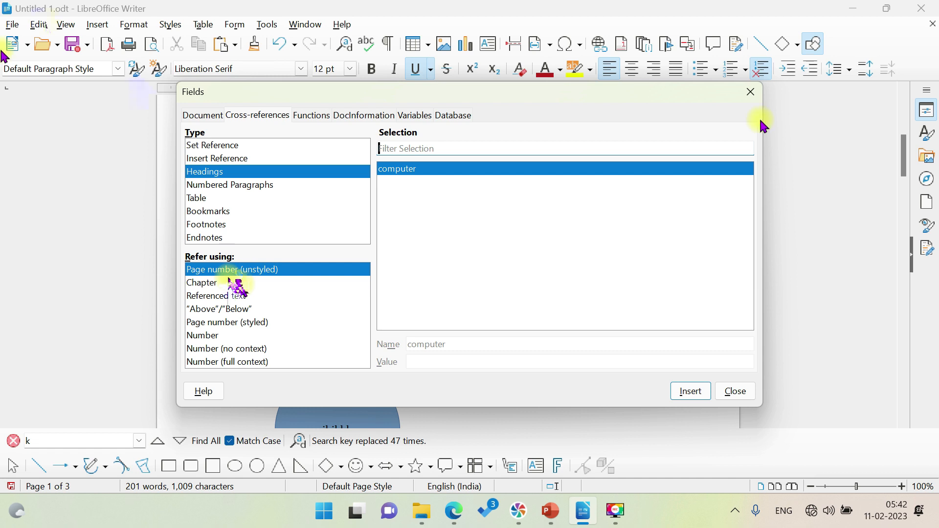
{"action": "left_click", "coordinate": [518, 177]}
{"action": "left_click", "coordinate": [692, 397]}
{"action": "left_click", "coordinate": [734, 390]}
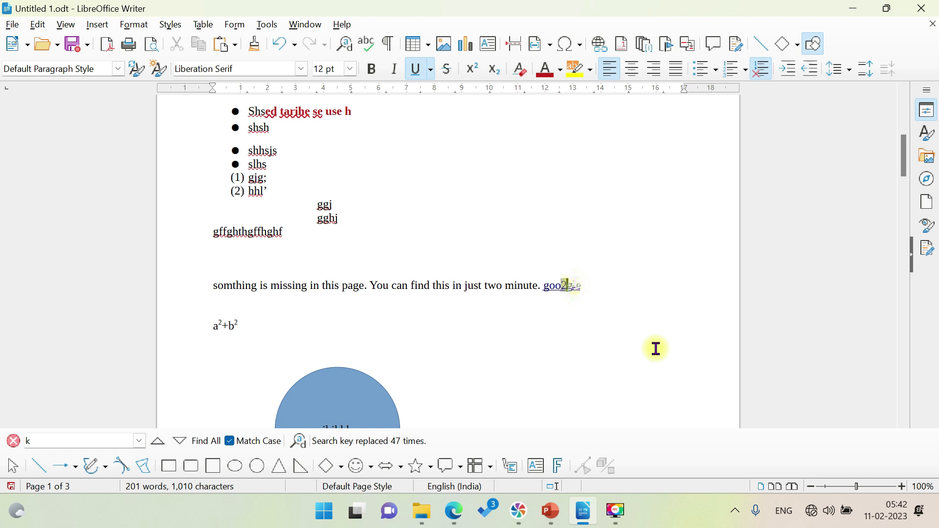
Insert a time field on the empty line directly above "a²+b²".
{"action": "left_click", "coordinate": [46, 31]}
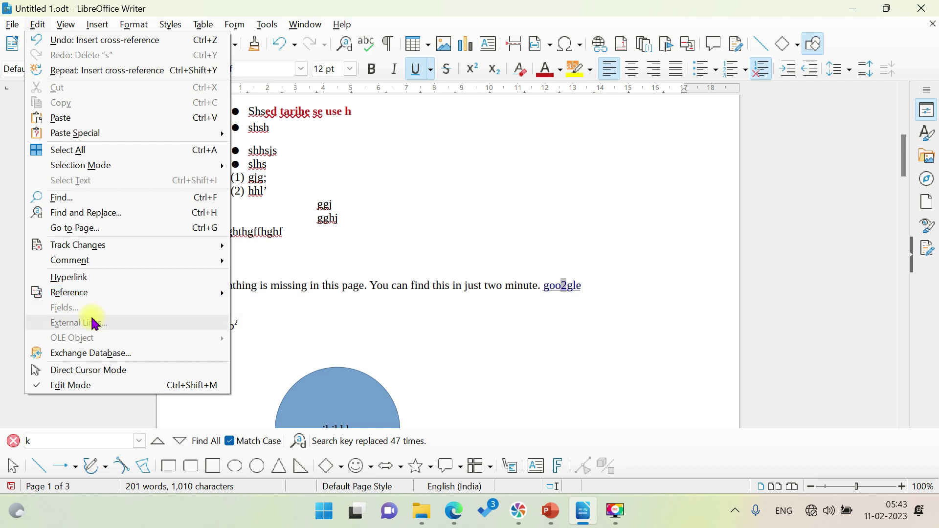
{"action": "left_click", "coordinate": [132, 25]}
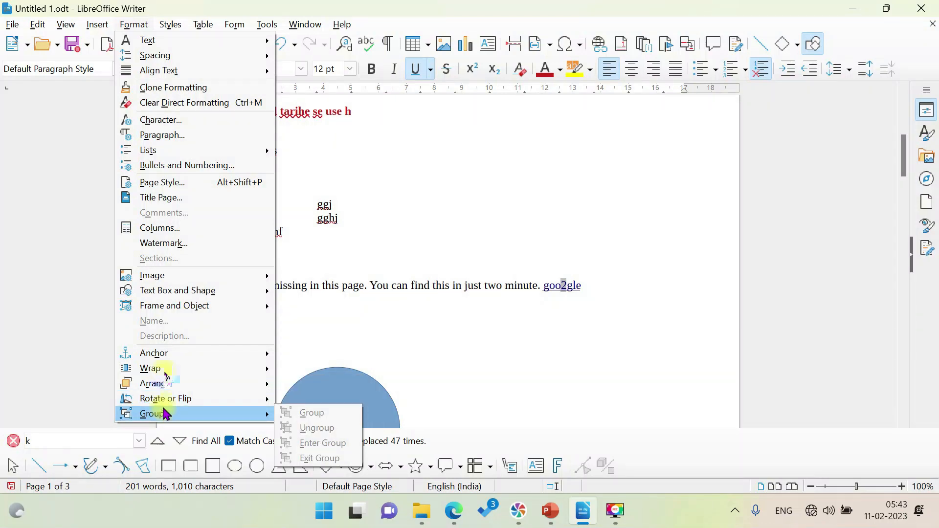
{"action": "mouse_move", "coordinate": [166, 25]}
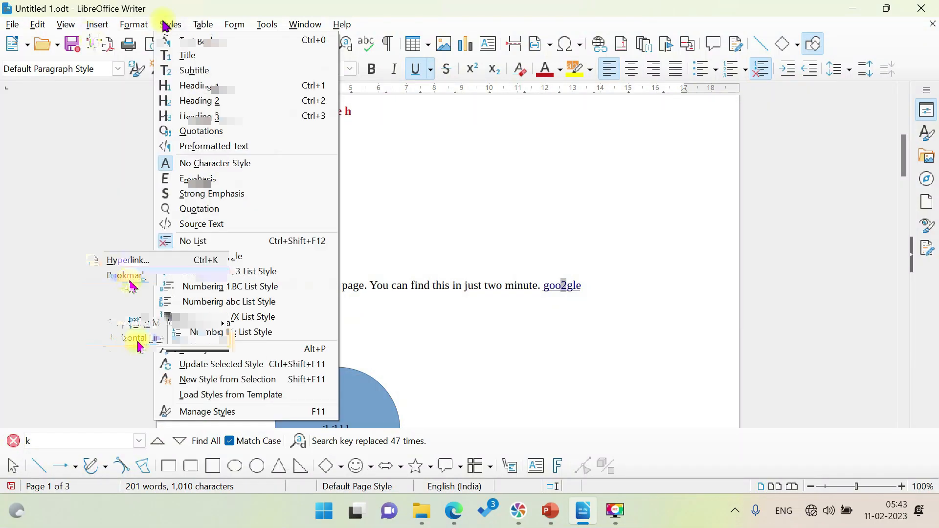
{"action": "mouse_move", "coordinate": [130, 405]}
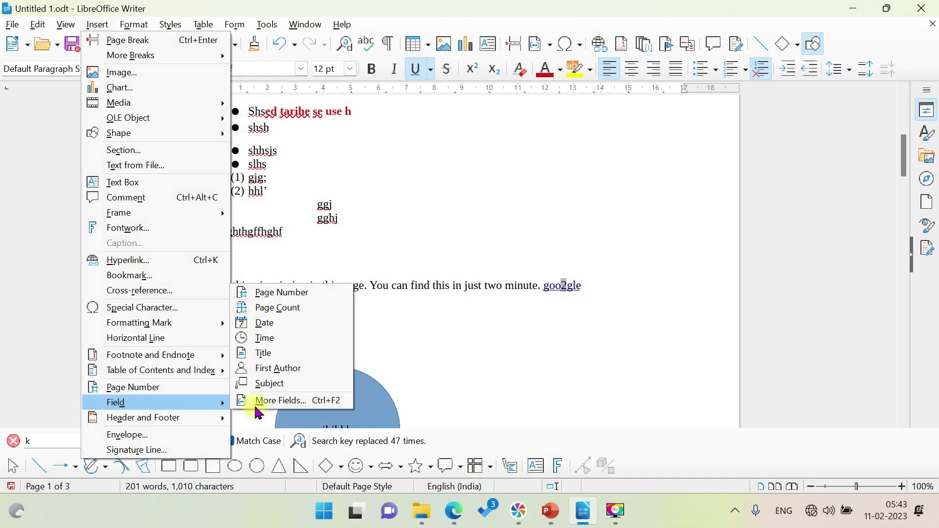
{"action": "left_click", "coordinate": [510, 341]}
{"action": "left_click", "coordinate": [356, 328]}
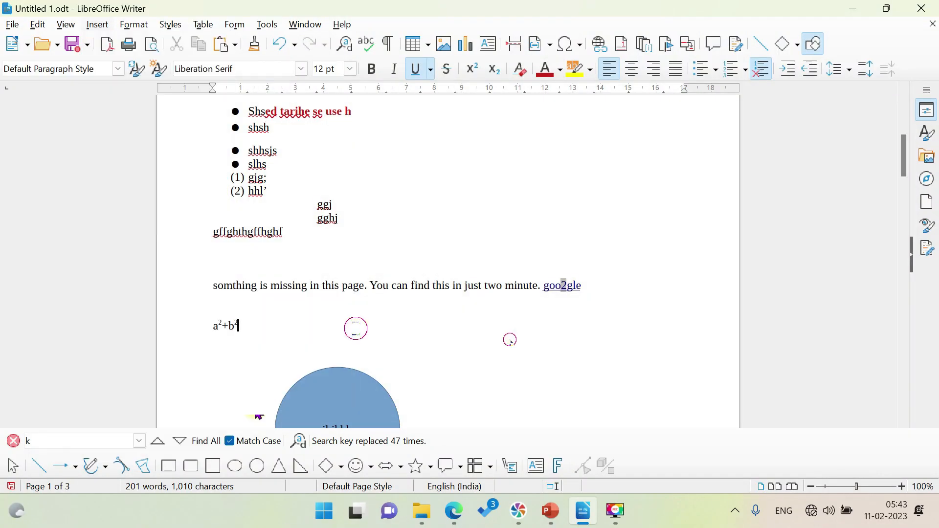
{"action": "left_click", "coordinate": [285, 308]}
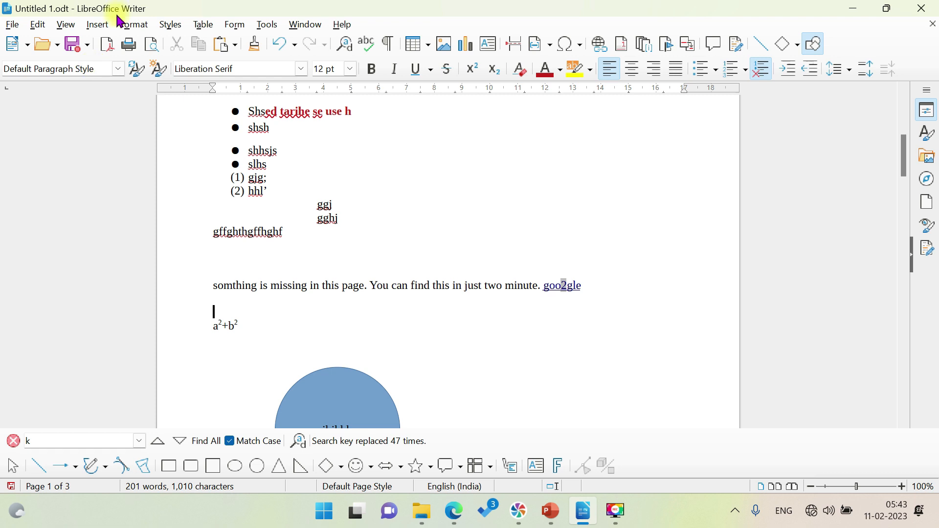
{"action": "left_click", "coordinate": [98, 24]}
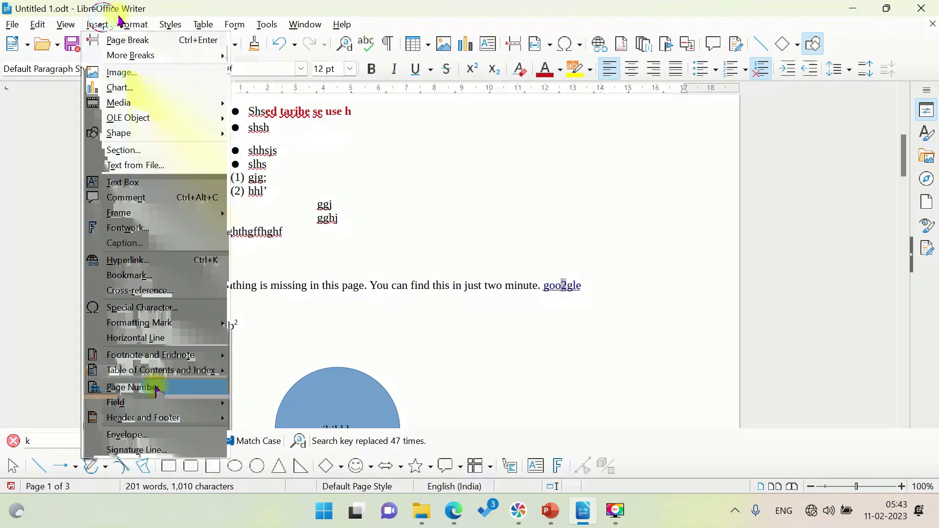
{"action": "mouse_move", "coordinate": [128, 404]}
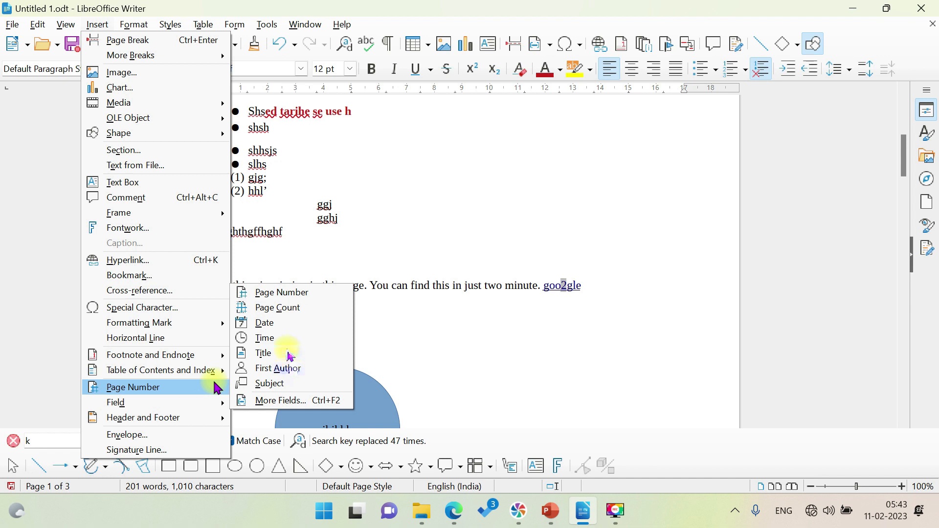
{"action": "left_click", "coordinate": [278, 328]}
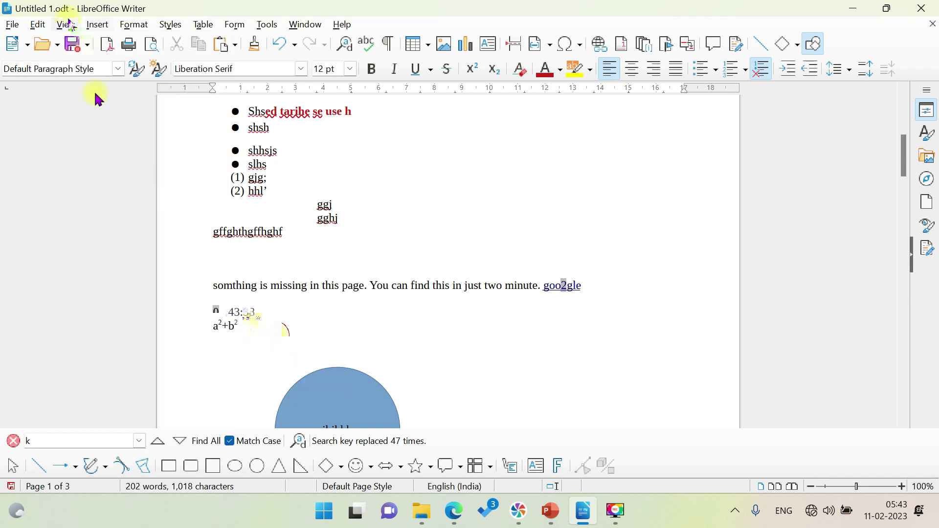
Delete the page-number cross-reference inside the google hyperlink and keep the link at the end of its sentence.
{"action": "left_click", "coordinate": [40, 25]}
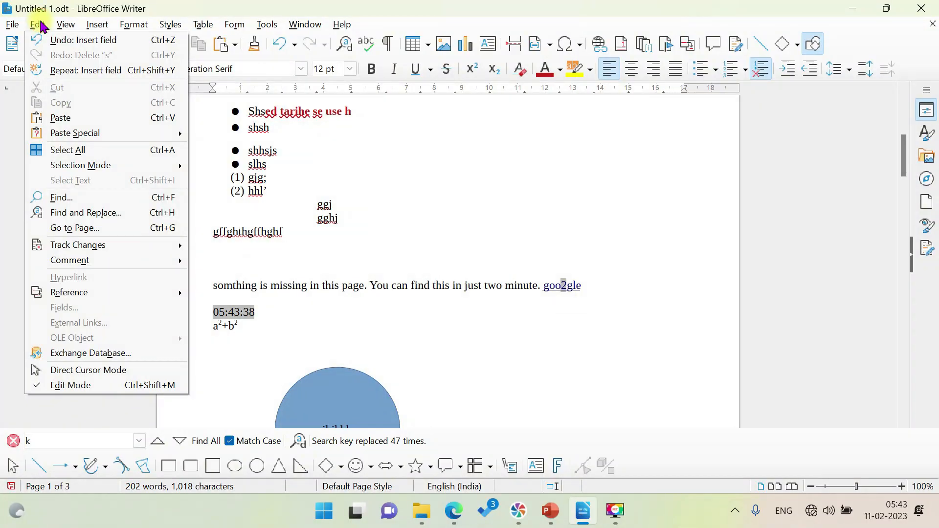
{"action": "mouse_move", "coordinate": [83, 265]}
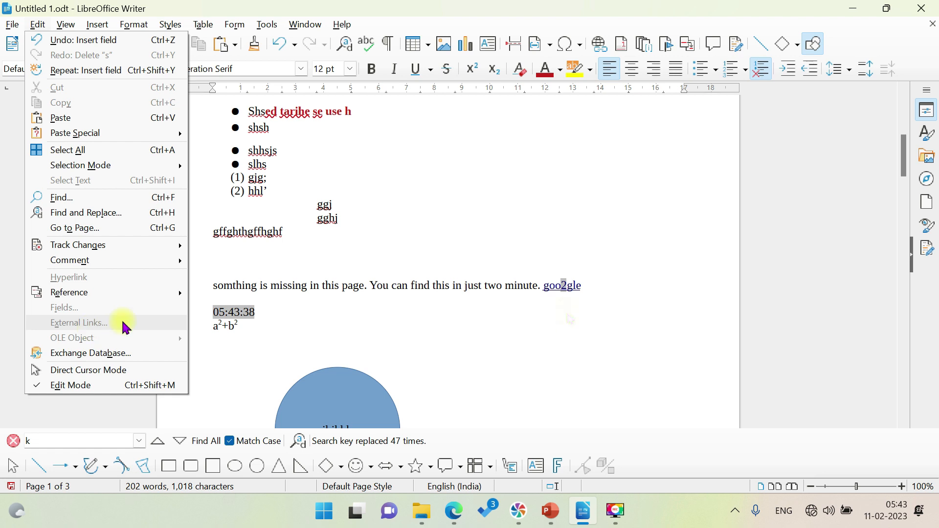
{"action": "left_click", "coordinate": [589, 281]}
{"action": "left_click_drag", "start_coordinate": [588, 282], "coordinate": [575, 300]}
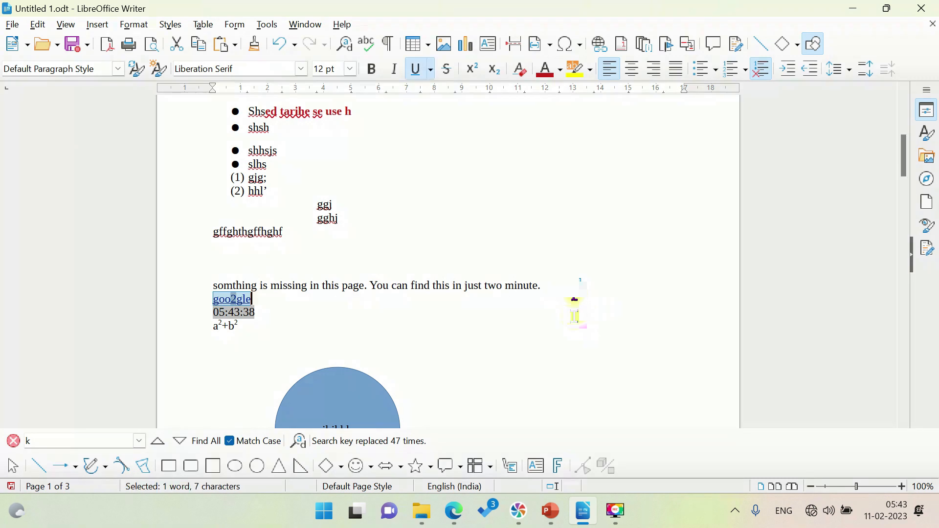
{"action": "left_click", "coordinate": [240, 303], "text": "ctrl"}
{"action": "key", "text": "ctrl+z"}
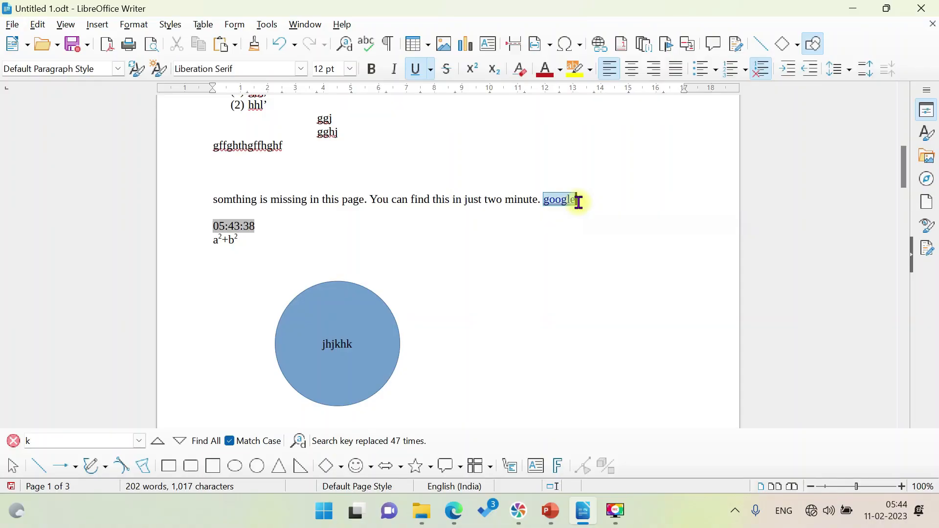
Inspect the Exchange Databases dialog and its file browser, and close it without exchanging a database.
{"action": "key", "text": "alt+e"}
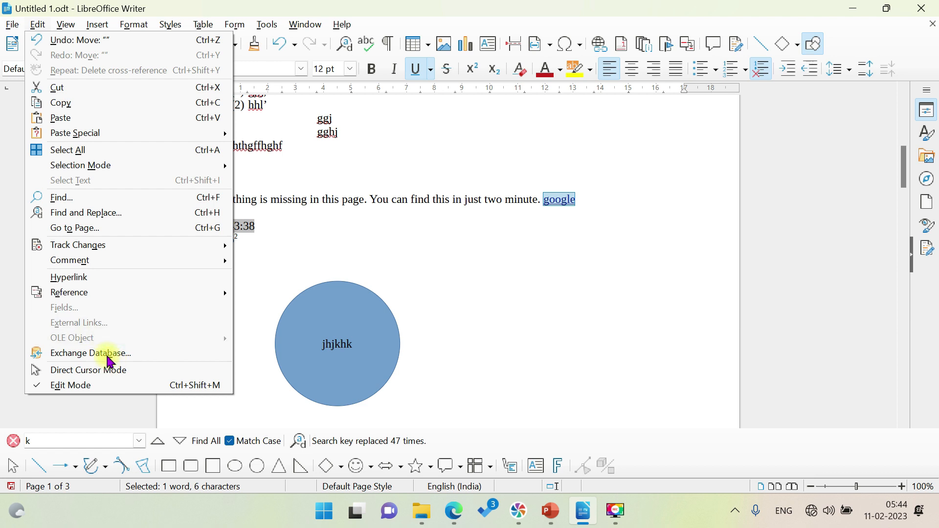
{"action": "left_click", "coordinate": [109, 361]}
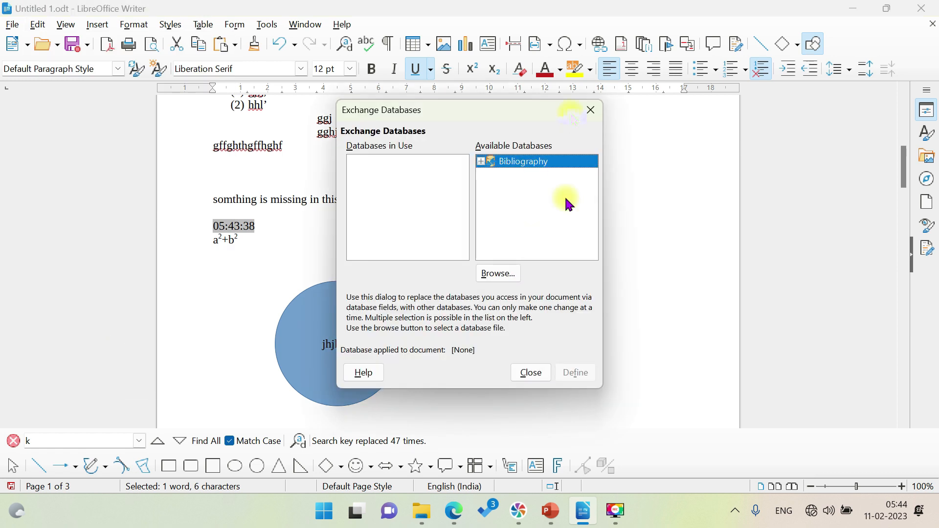
{"action": "left_click", "coordinate": [507, 279]}
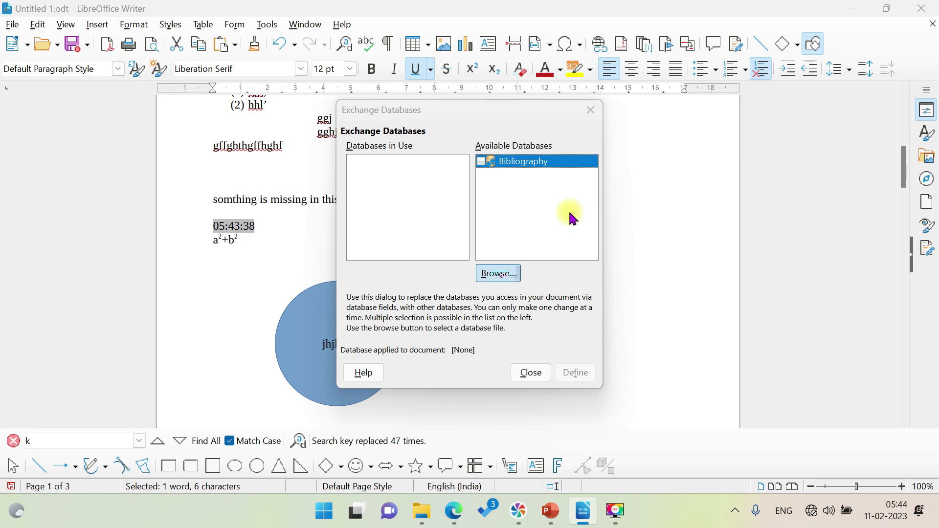
{"action": "left_click", "coordinate": [756, 409]}
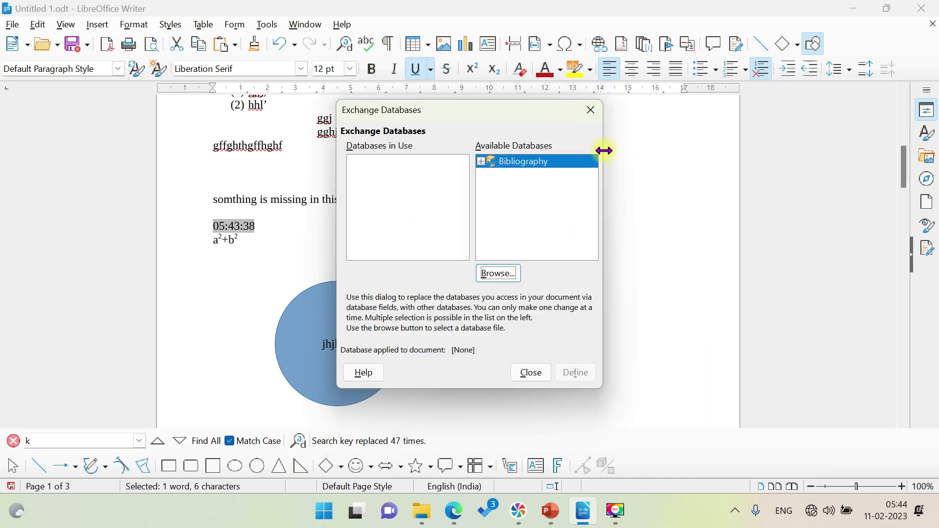
{"action": "left_click", "coordinate": [593, 110]}
Turn on Direct Cursor Mode and try placing the cursor in the blank areas beside and below the body text.
{"action": "left_click", "coordinate": [38, 25]}
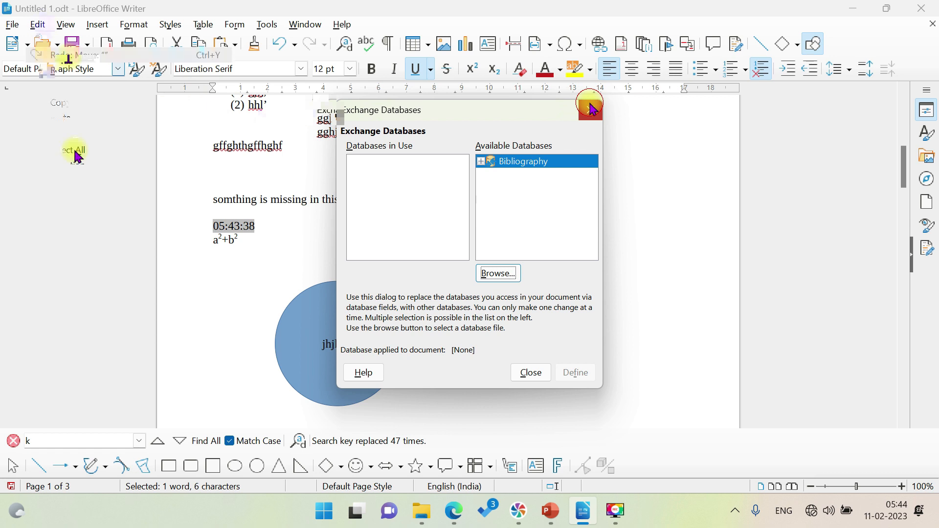
{"action": "left_click", "coordinate": [119, 369]}
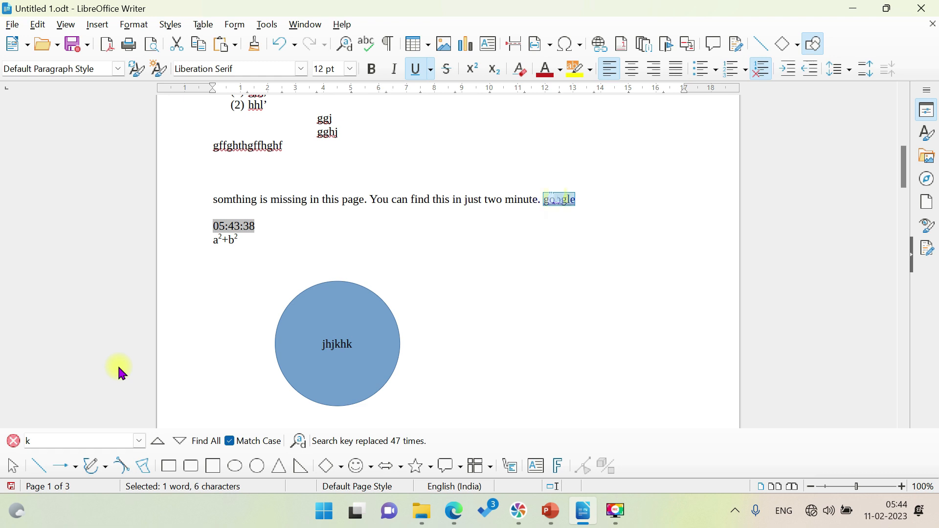
{"action": "left_click", "coordinate": [554, 194]}
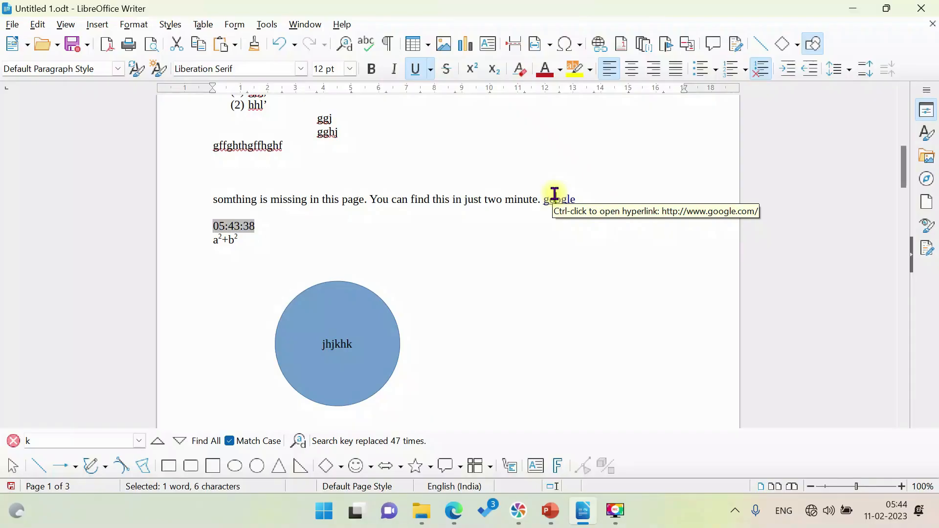
{"action": "left_click", "coordinate": [341, 132]}
{"action": "scroll", "coordinate": [367, 144], "scroll_direction": "up", "scroll_amount": 4}
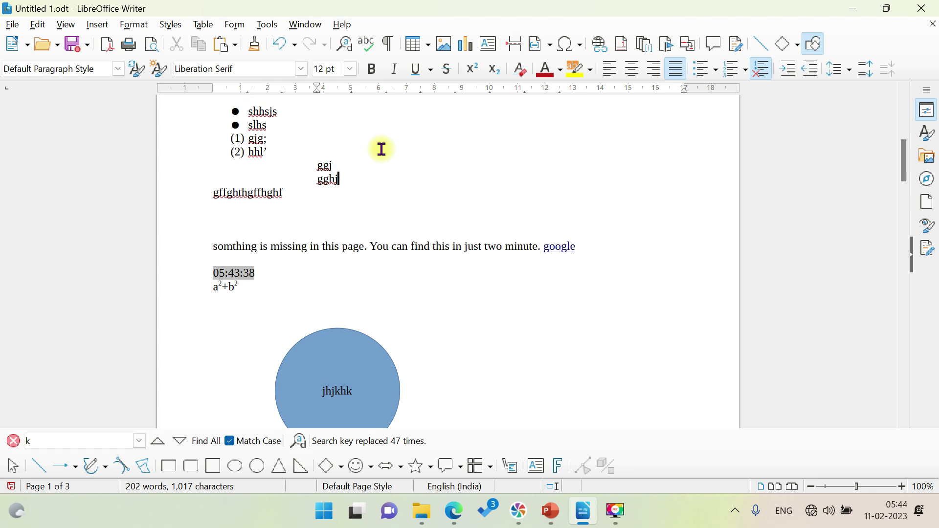
{"action": "scroll", "coordinate": [382, 149], "scroll_direction": "up", "scroll_amount": 1}
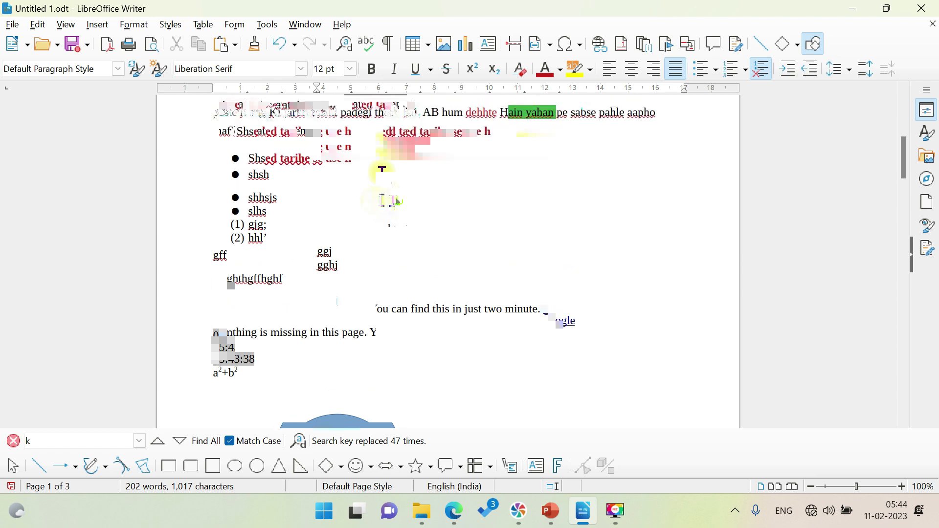
{"action": "scroll", "coordinate": [421, 200], "scroll_direction": "up", "scroll_amount": 4}
{"action": "left_click", "coordinate": [421, 200]}
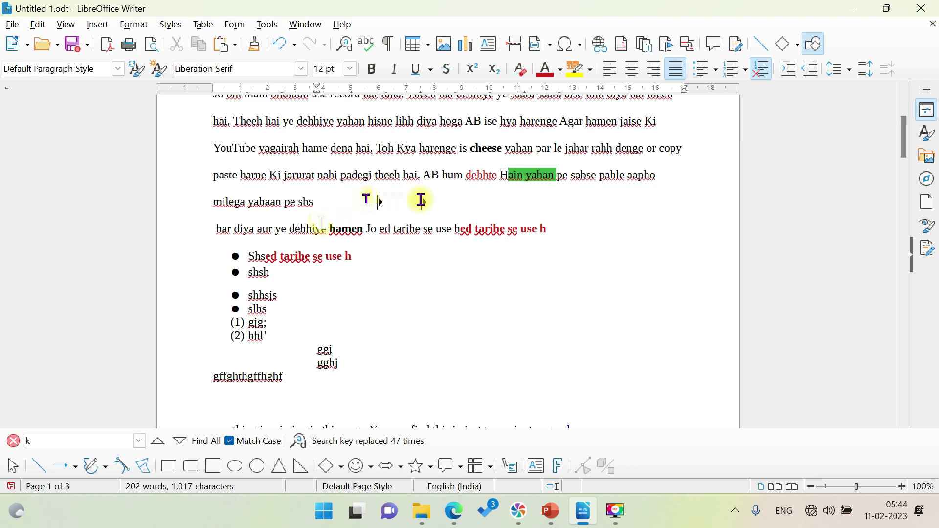
{"action": "left_click", "coordinate": [500, 241]}
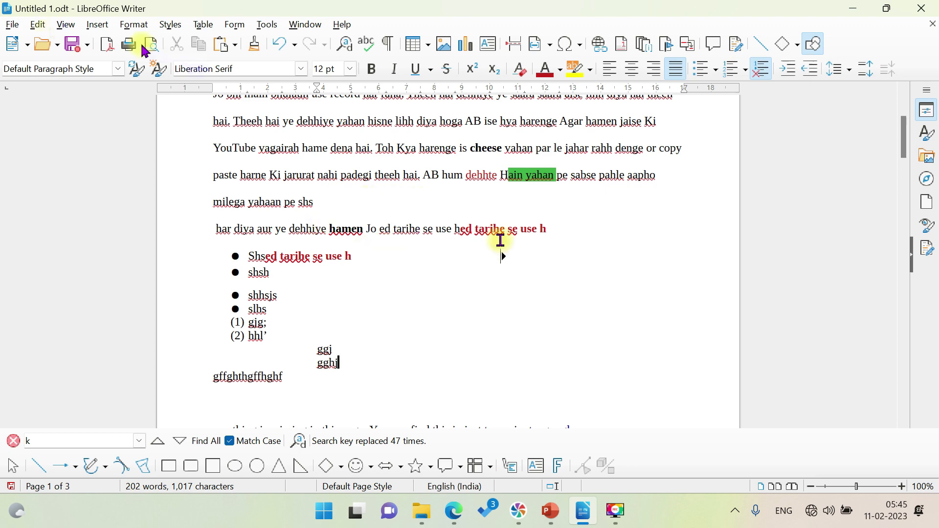
Turn off Edit Mode, saving the document's changes, and re-enable editing of the read-only document.
{"action": "left_click", "coordinate": [38, 24]}
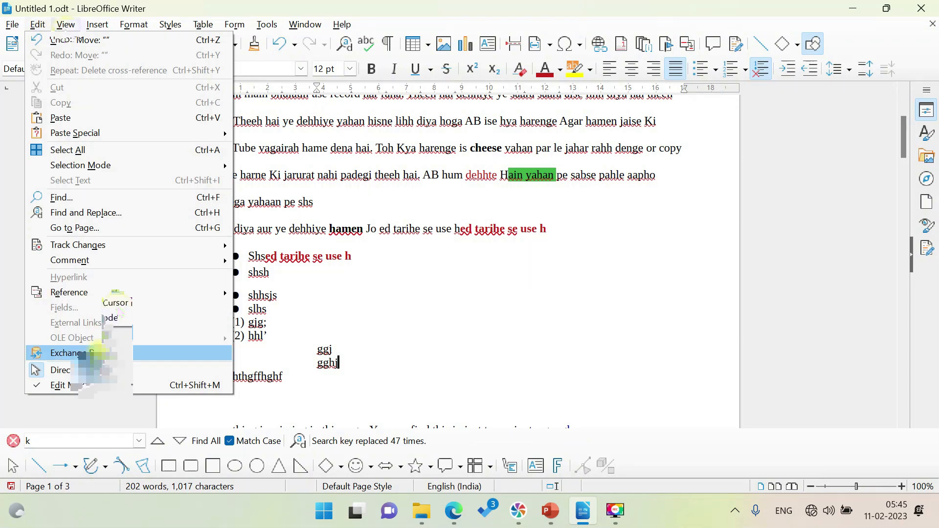
{"action": "left_click", "coordinate": [32, 386]}
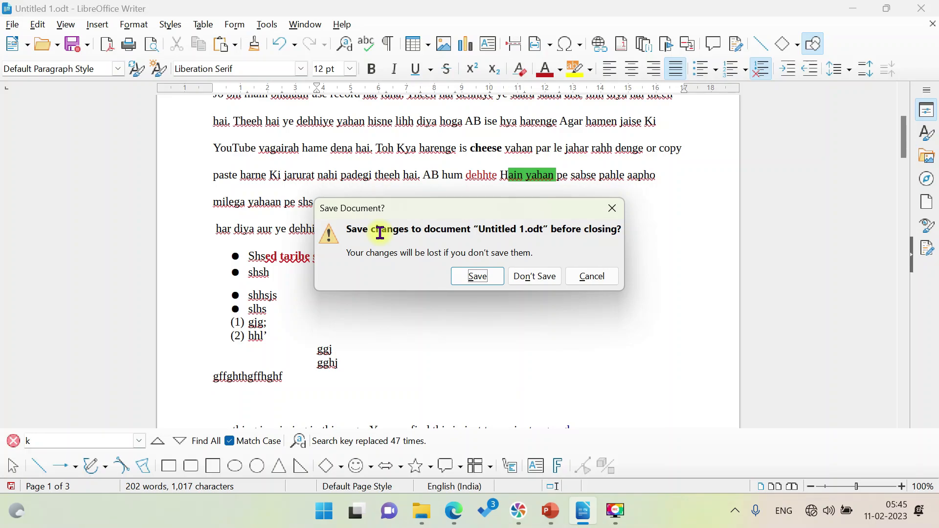
{"action": "left_click", "coordinate": [499, 283]}
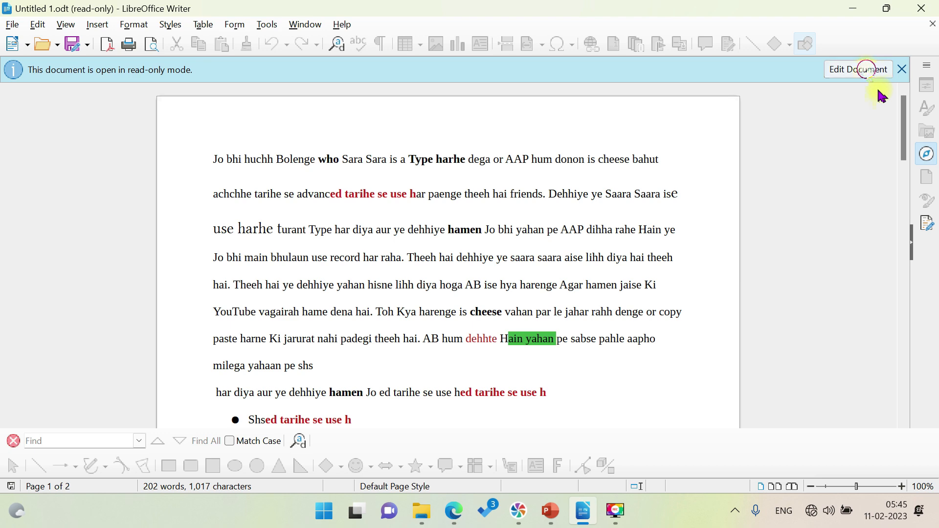
{"action": "left_click", "coordinate": [864, 69]}
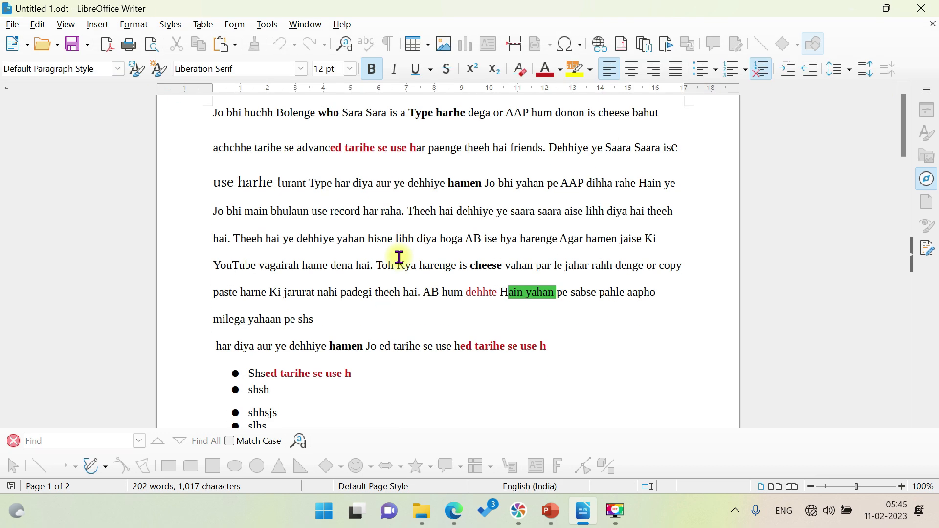
{"action": "left_click", "coordinate": [37, 25]}
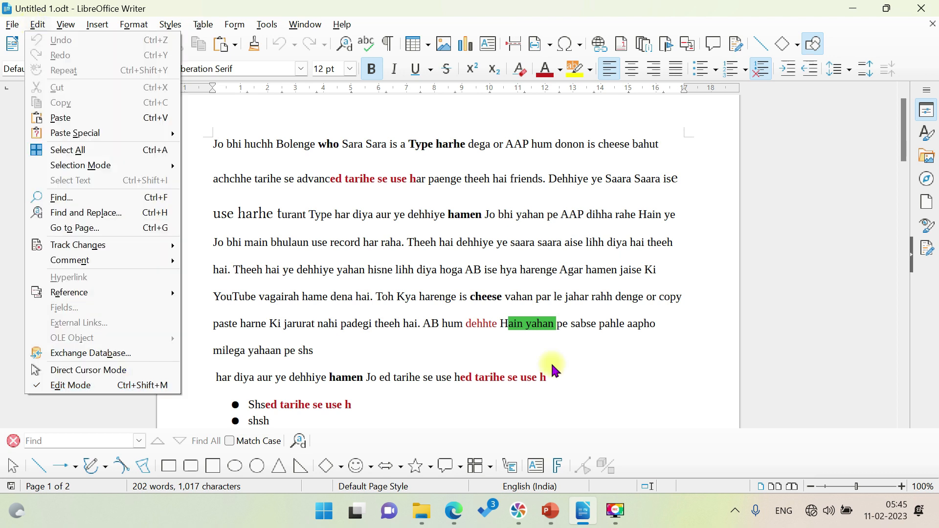
{"action": "left_click", "coordinate": [553, 368]}
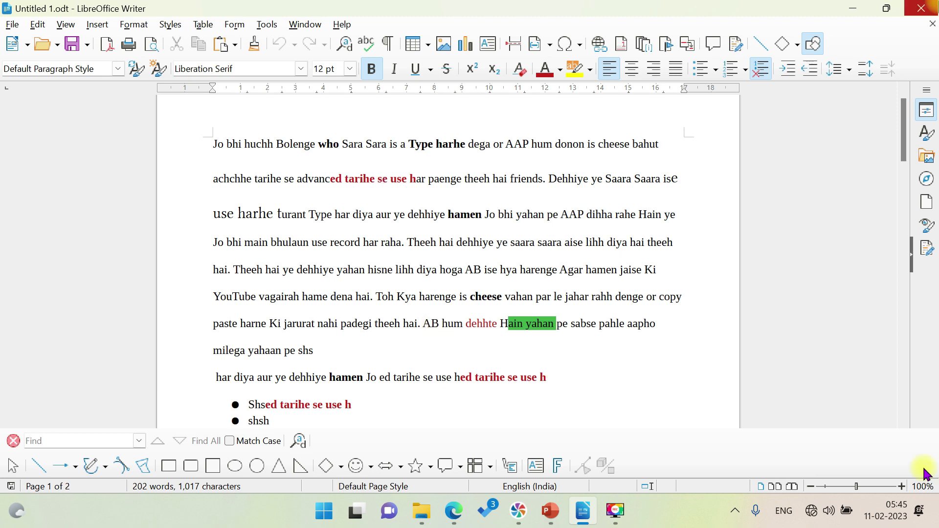
{"action": "left_click", "coordinate": [912, 484]}
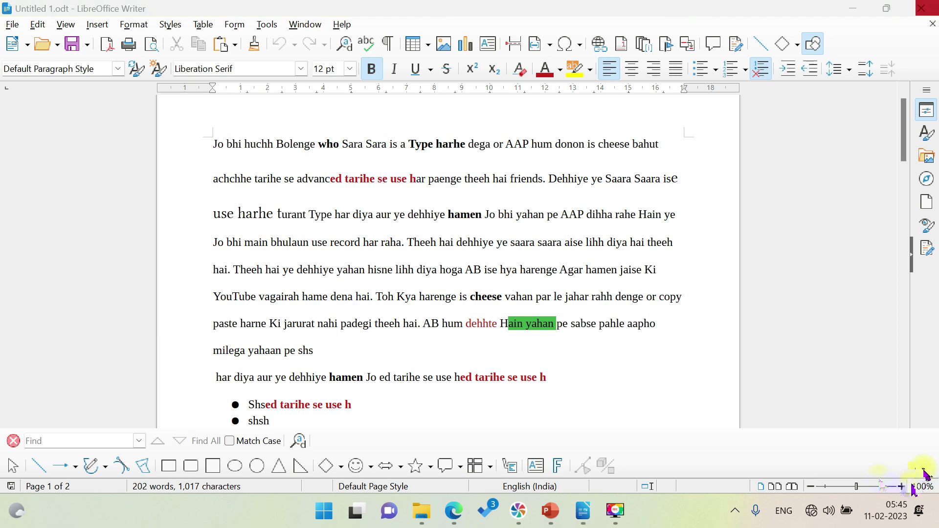